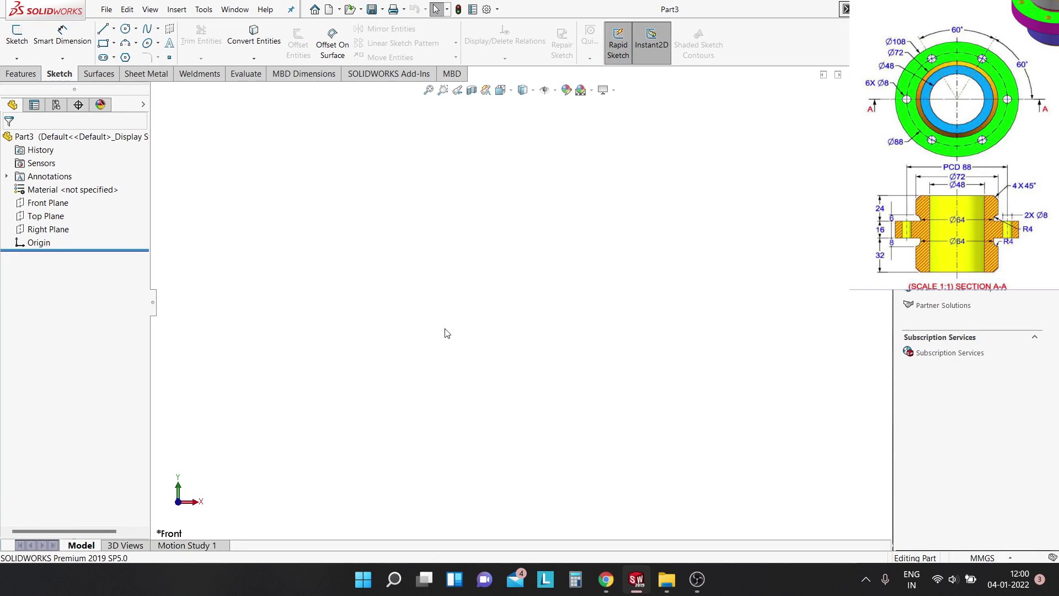
# - Start a sketch on the Top Plane and draw two concentric circles at the origin
pyautogui.click(49, 216)
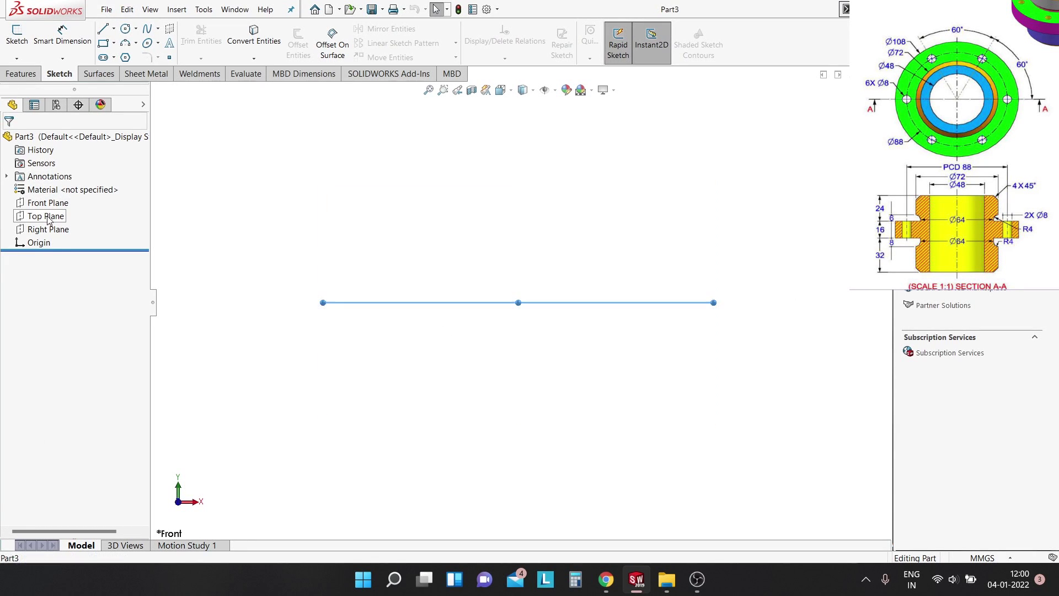
pyautogui.click(112, 205)
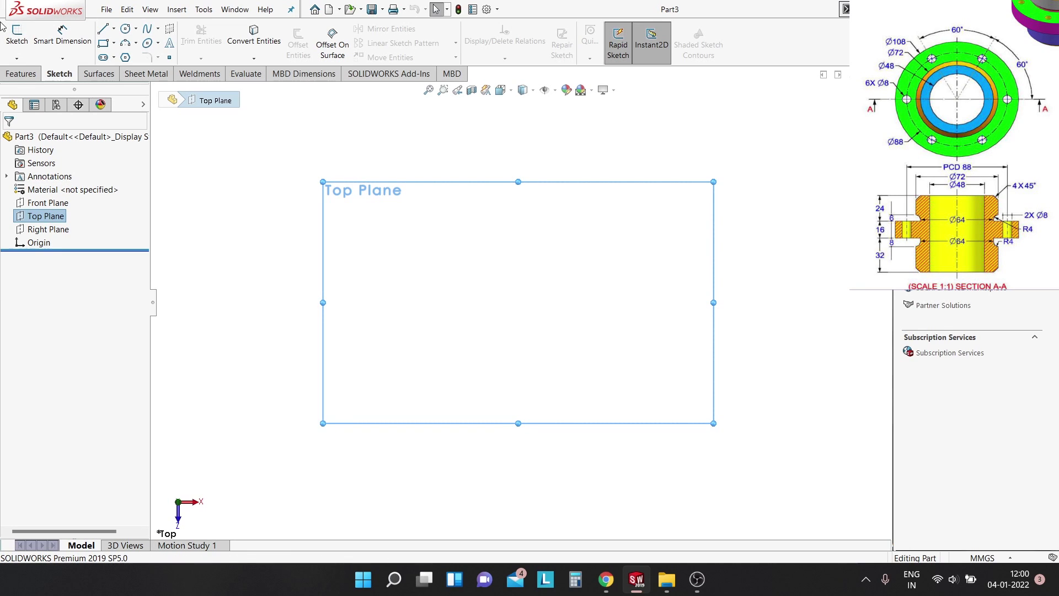
pyautogui.click(125, 28)
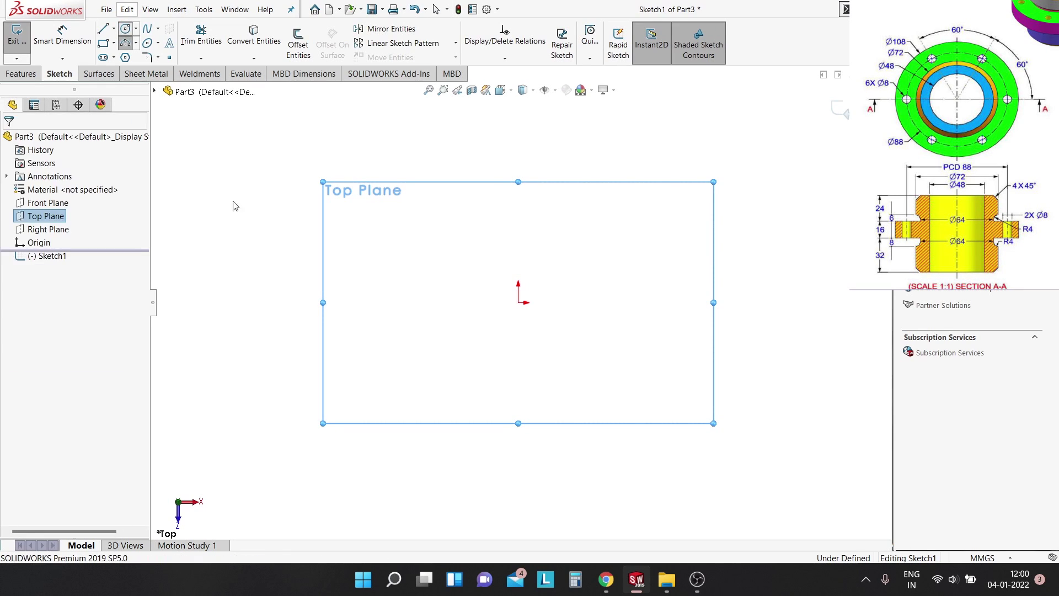
pyautogui.click(517, 302)
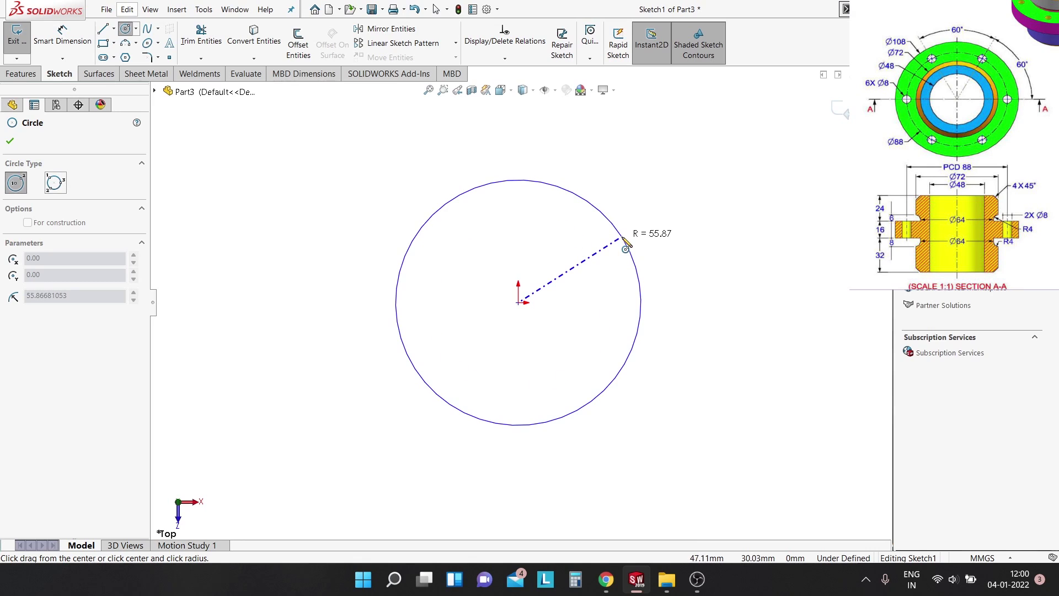
pyautogui.click(654, 233)
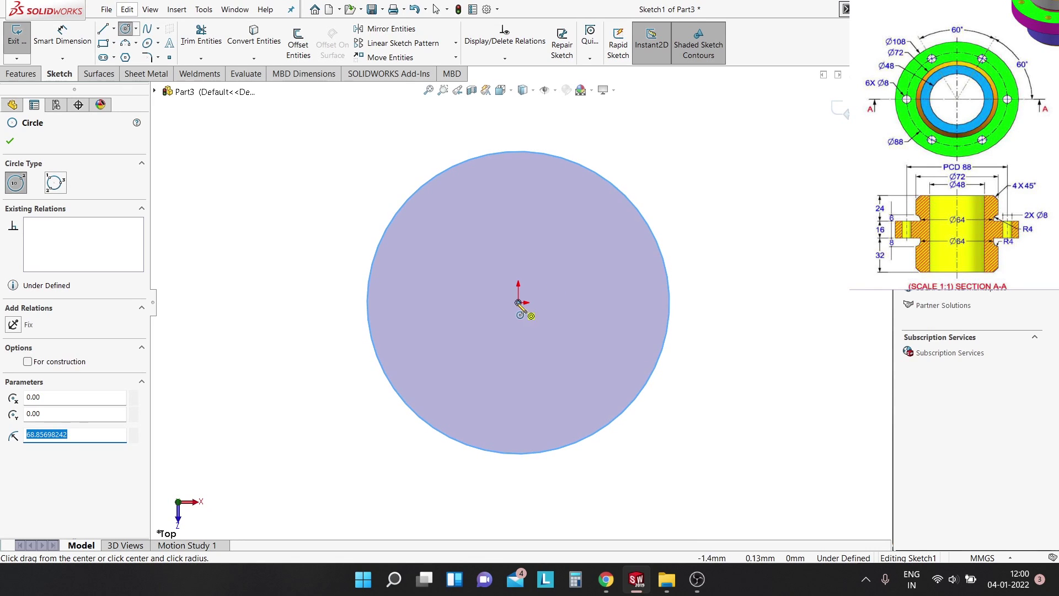
pyautogui.click(518, 302)
pyautogui.click(598, 221)
pyautogui.press('Escape')
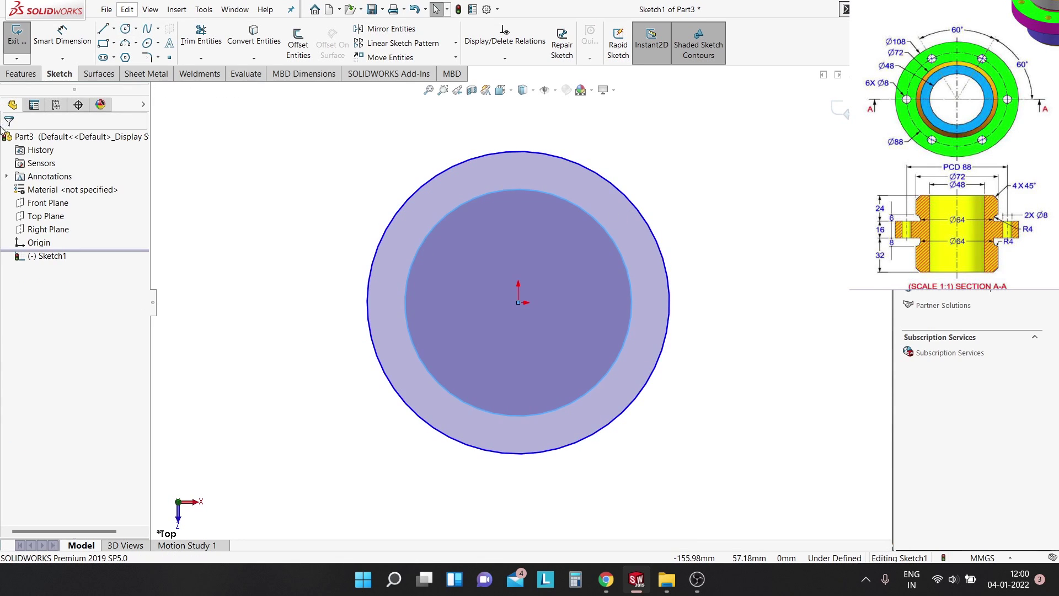
# - Dimension the circles to Ø72 outer and Ø48 inner
pyautogui.click(62, 37)
pyautogui.click(660, 248)
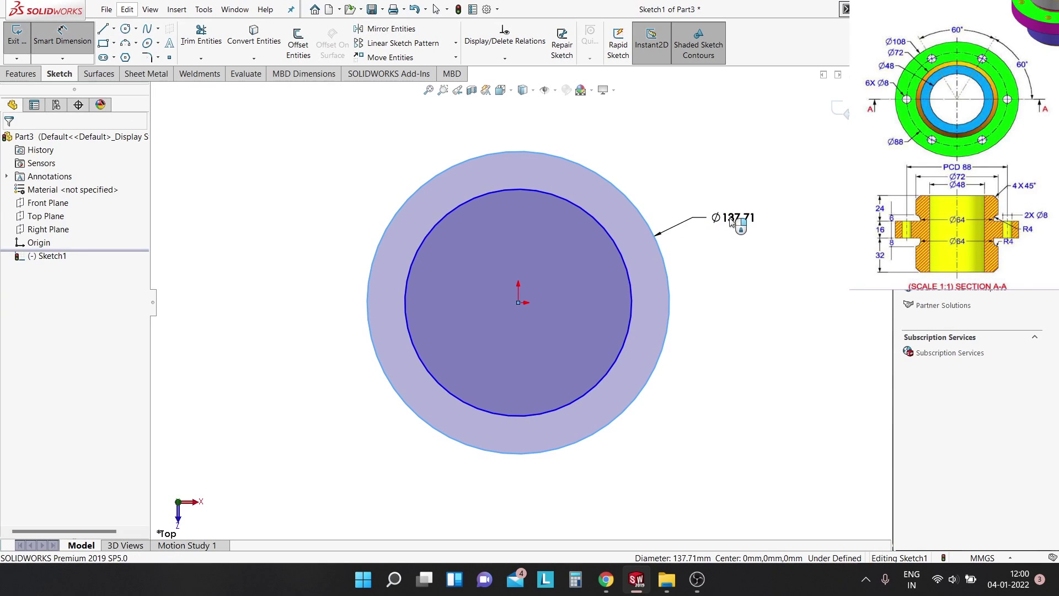
pyautogui.click(731, 221)
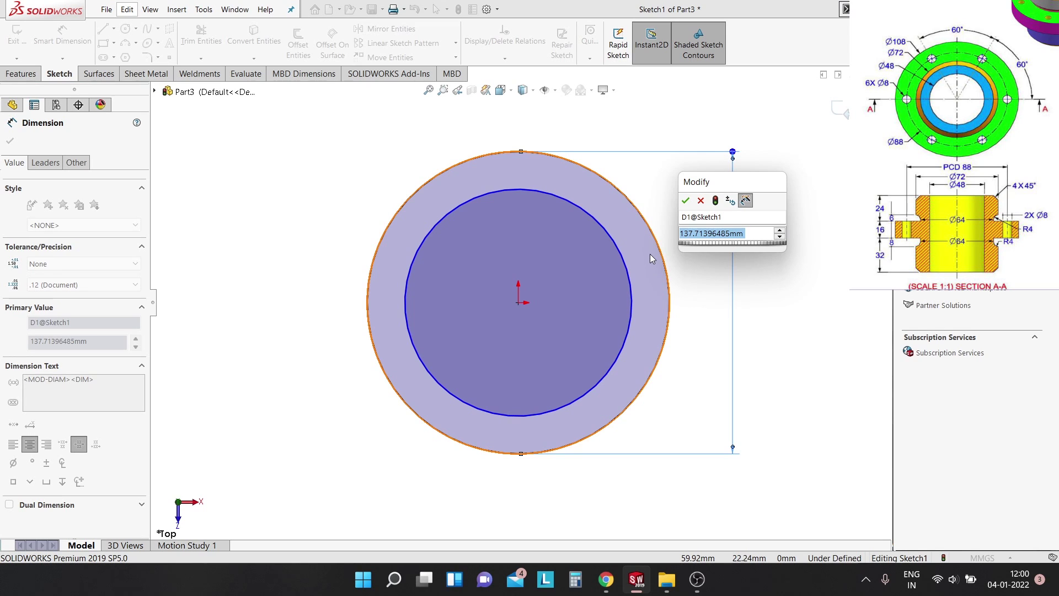
pyautogui.write('72')
pyautogui.press('Return')
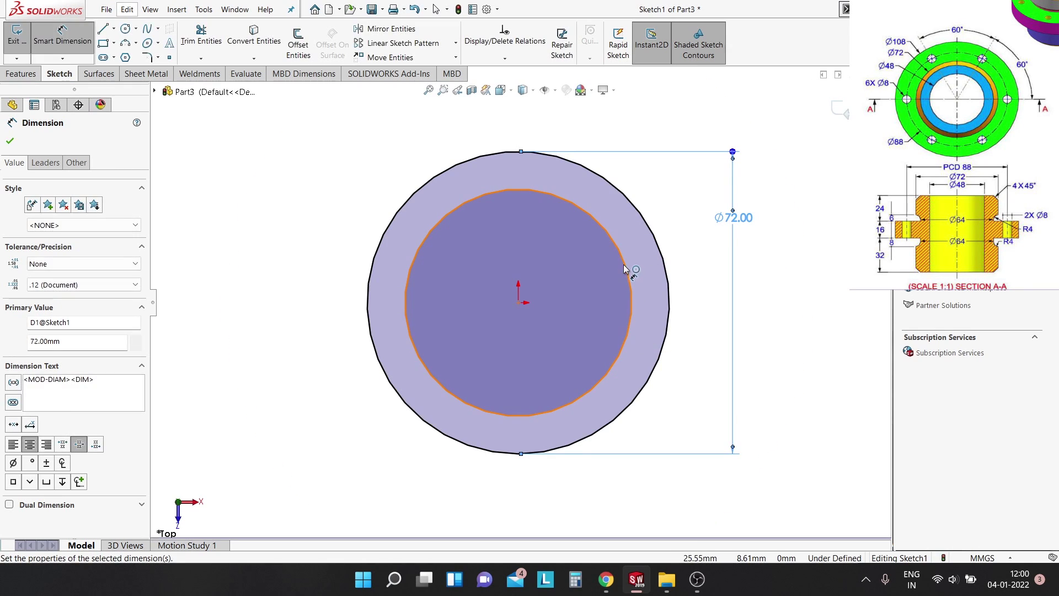
pyautogui.click(625, 269)
pyautogui.click(711, 125)
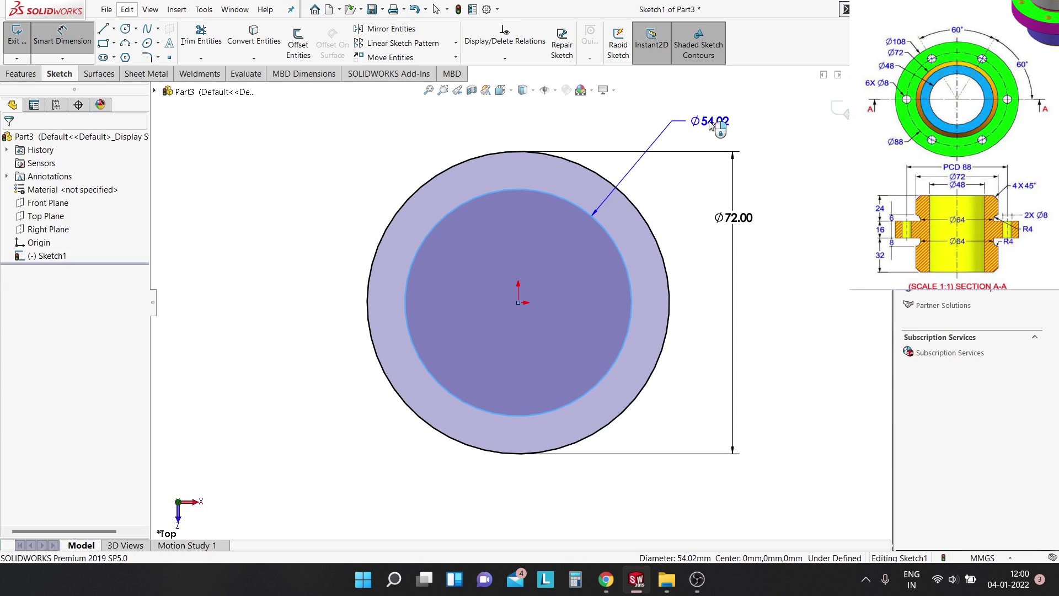
pyautogui.write('48')
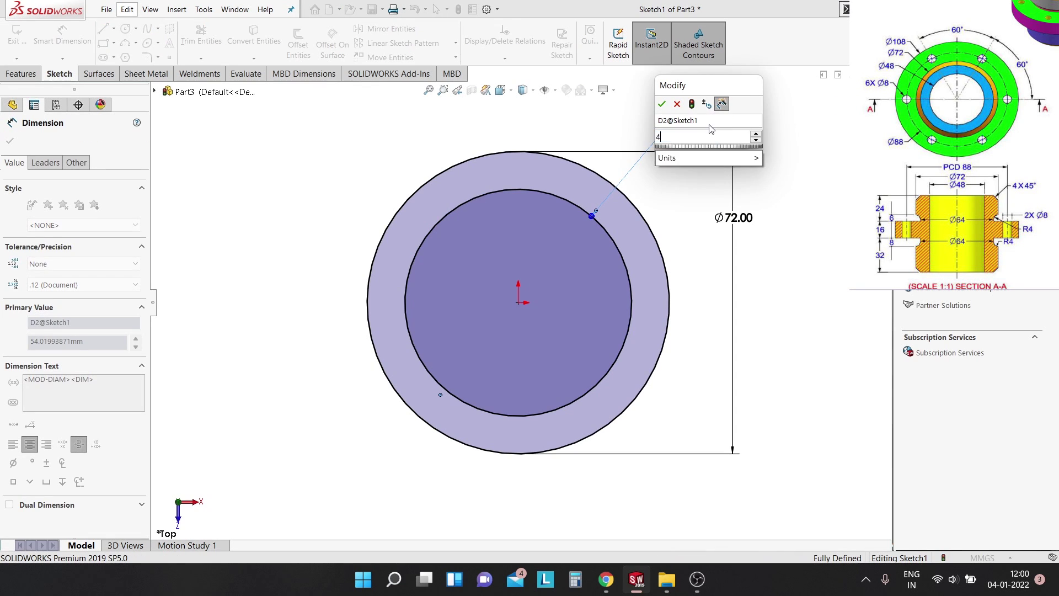
pyautogui.press('Return')
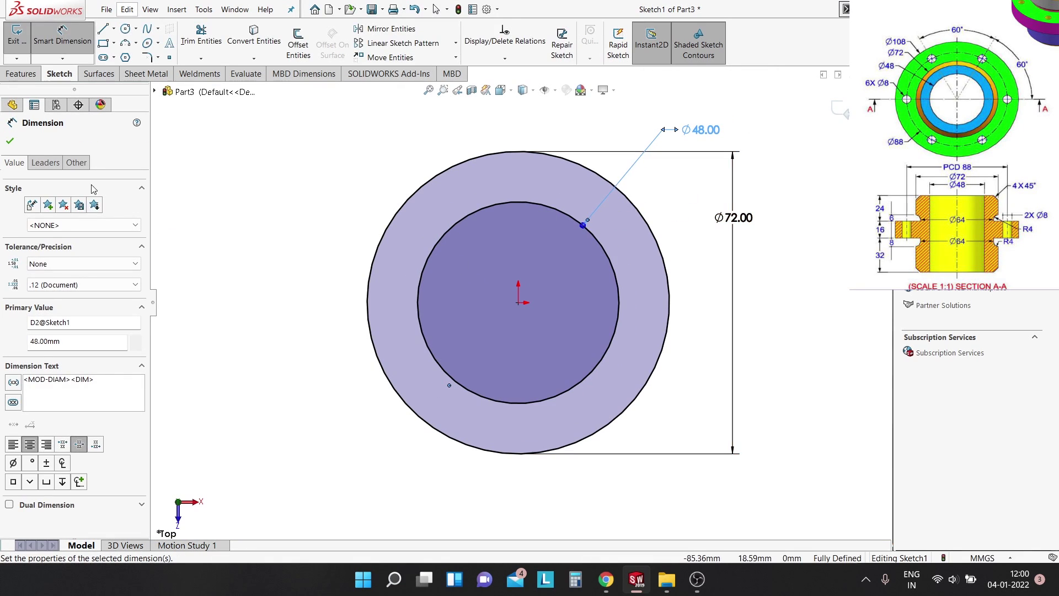
# - Extrude the ring between the circles 72 mm (32+24+16) into a tube with a Ø48 bore
pyautogui.rightClick(502, 183)
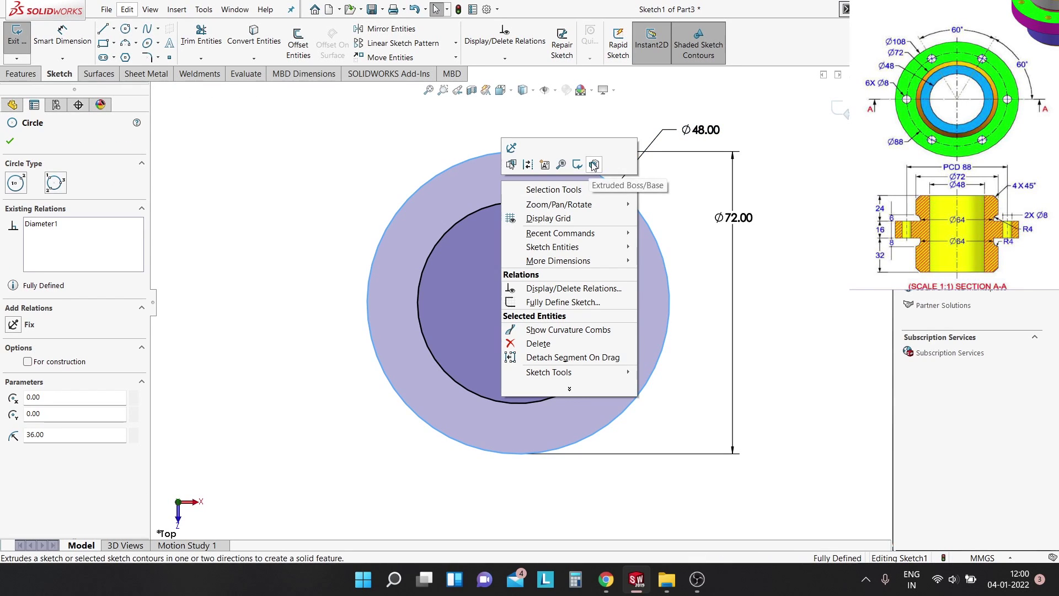
pyautogui.click(594, 164)
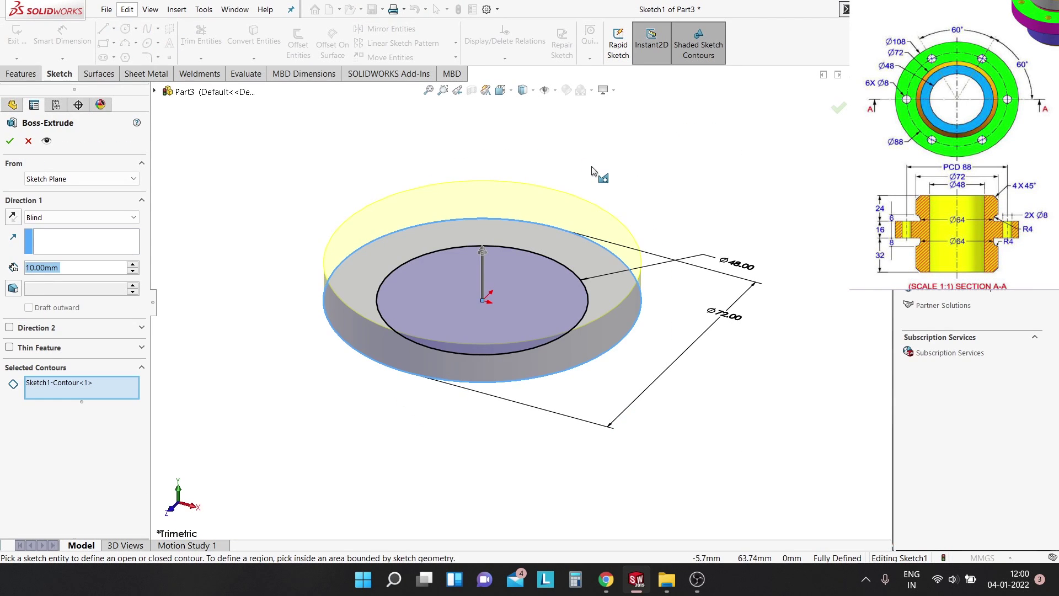
pyautogui.scroll(-1, 488, 284)
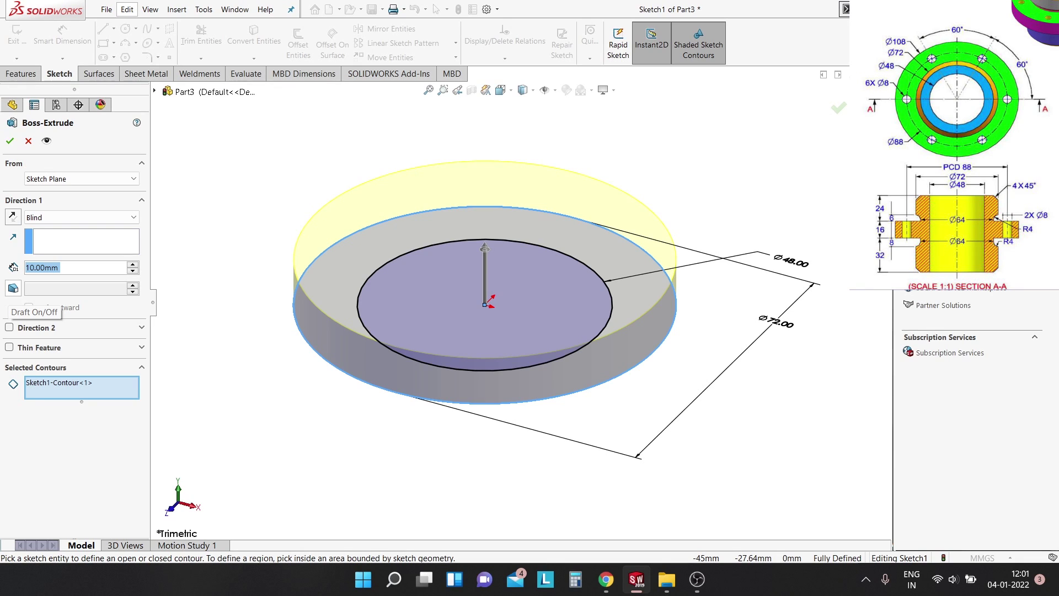
pyautogui.write('32+')
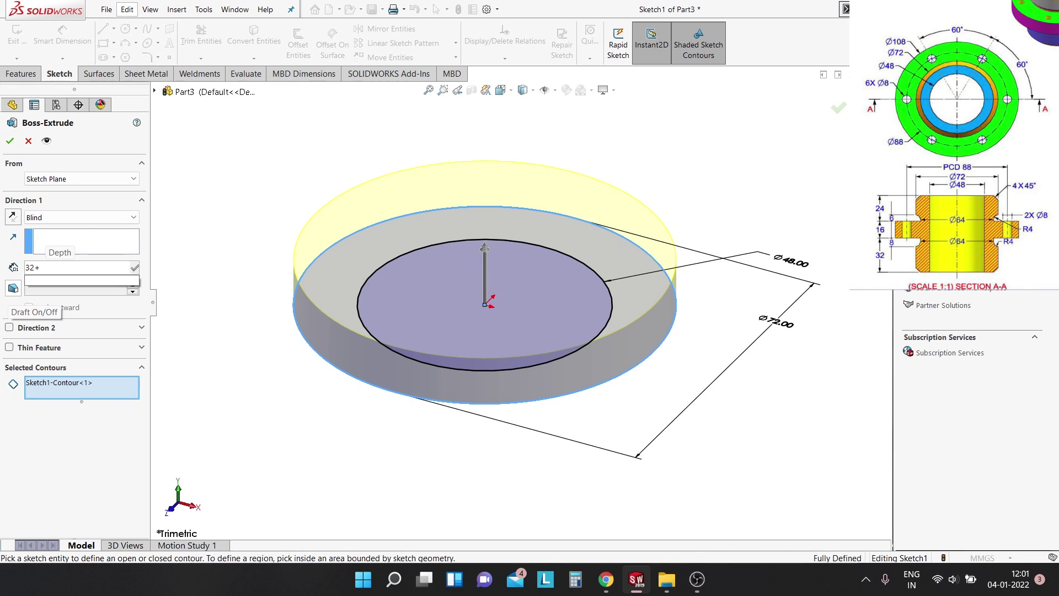
pyautogui.write('24+16')
pyautogui.press('Return')
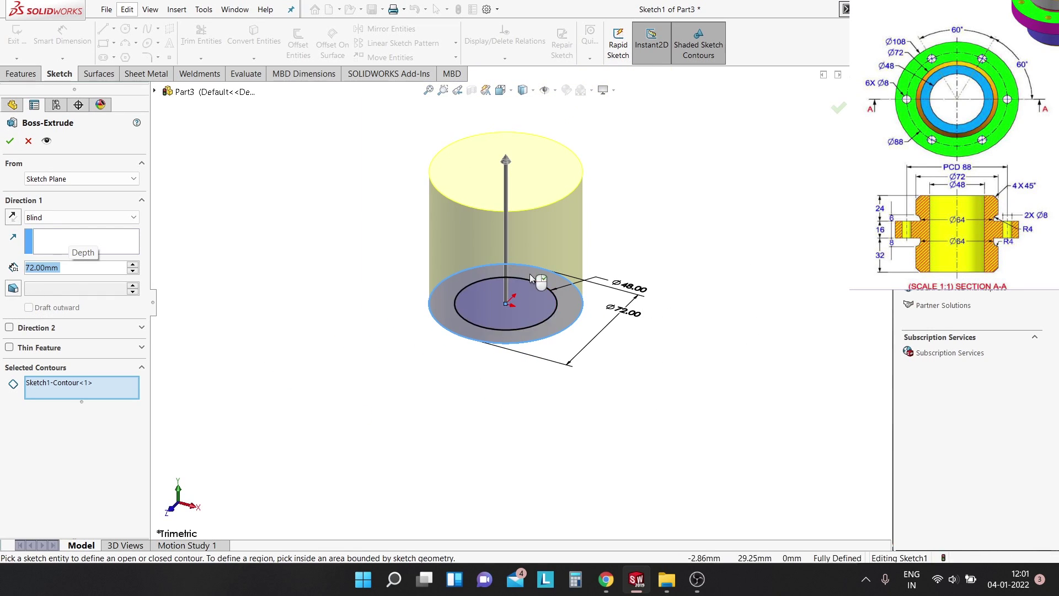
pyautogui.click(532, 302)
pyautogui.click(9, 141)
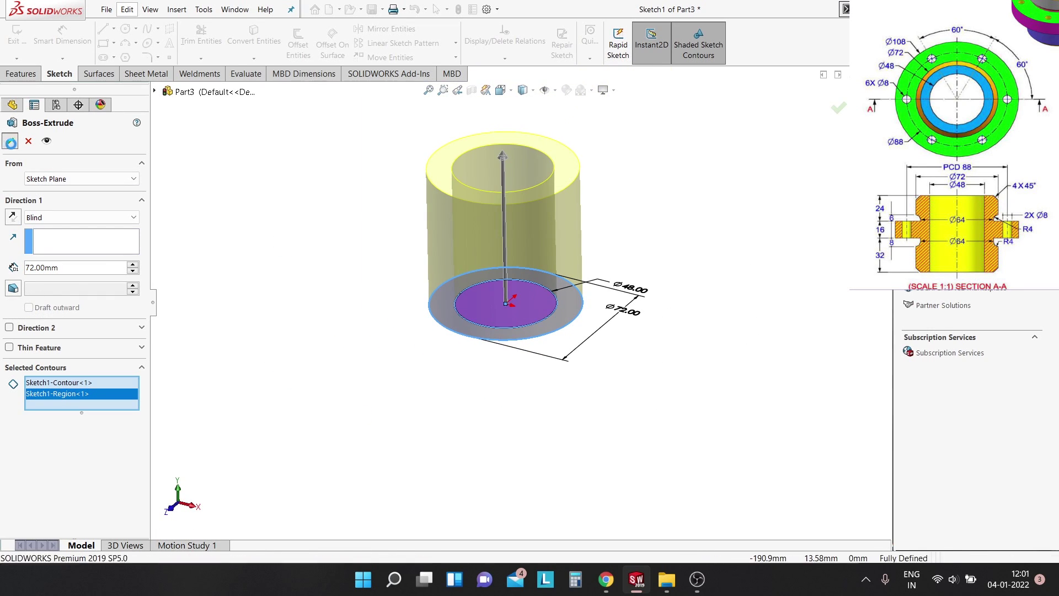
pyautogui.moveTo(485, 177); pyautogui.dragTo(521, 134, button='middle')
# - Start a new reference plane referencing the tube's bottom face
pyautogui.scroll(-1, 521, 134)
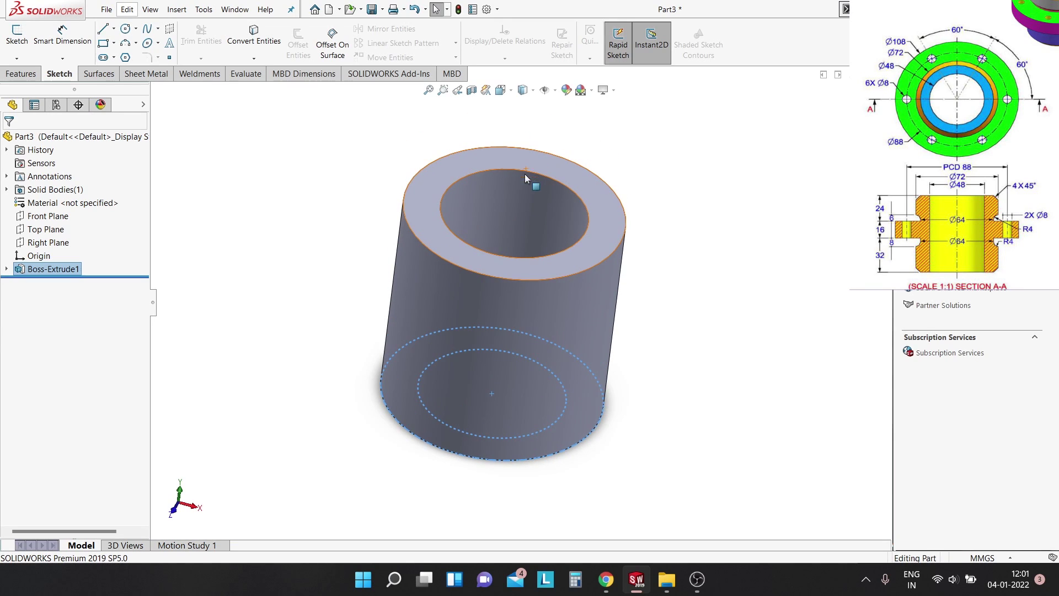
pyautogui.scroll(-1, 541, 176)
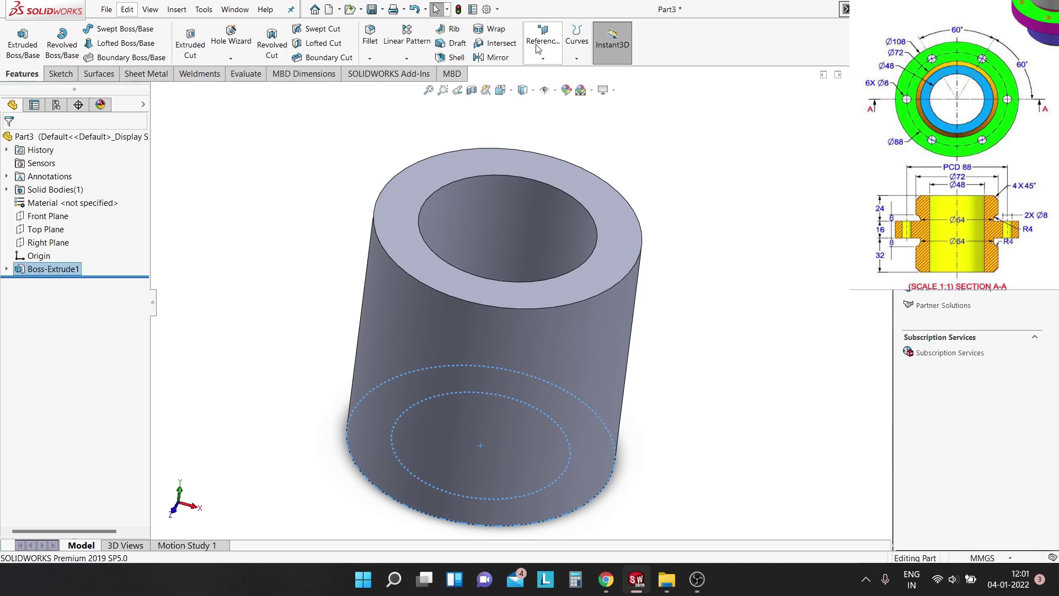
pyautogui.click(542, 53)
pyautogui.click(544, 72)
pyautogui.moveTo(614, 305); pyautogui.dragTo(610, 286, button='middle')
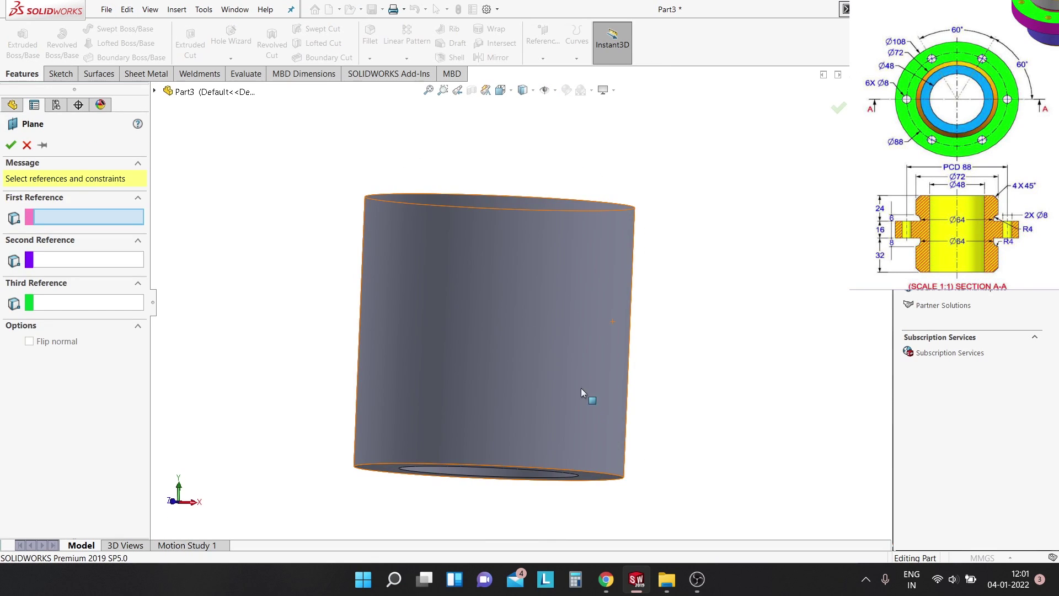
pyautogui.moveTo(564, 445); pyautogui.dragTo(574, 371, button='middle')
pyautogui.click(591, 421)
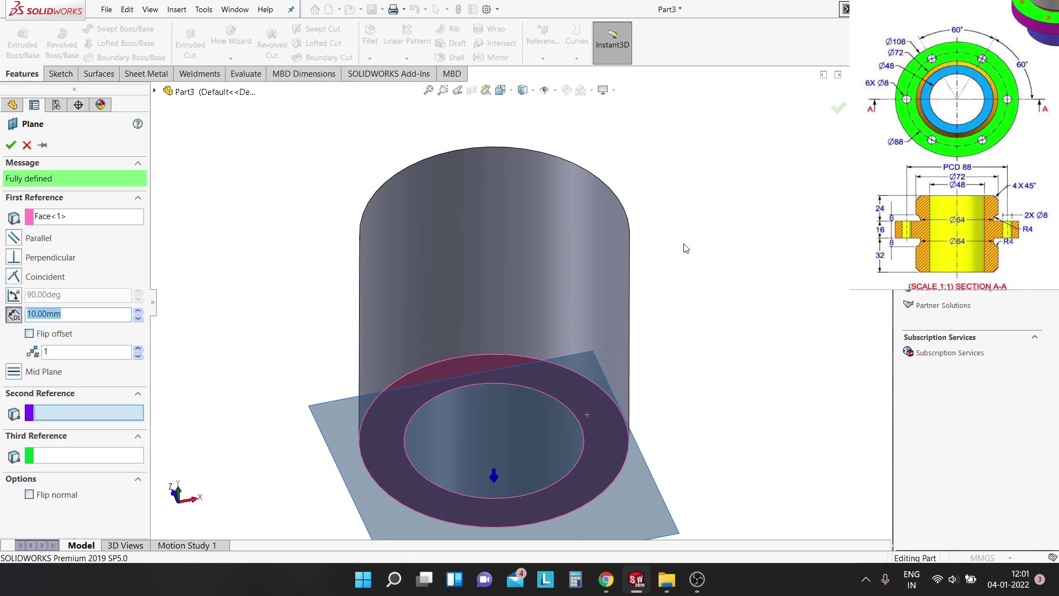
pyautogui.moveTo(686, 243); pyautogui.dragTo(664, 359, button='middle')
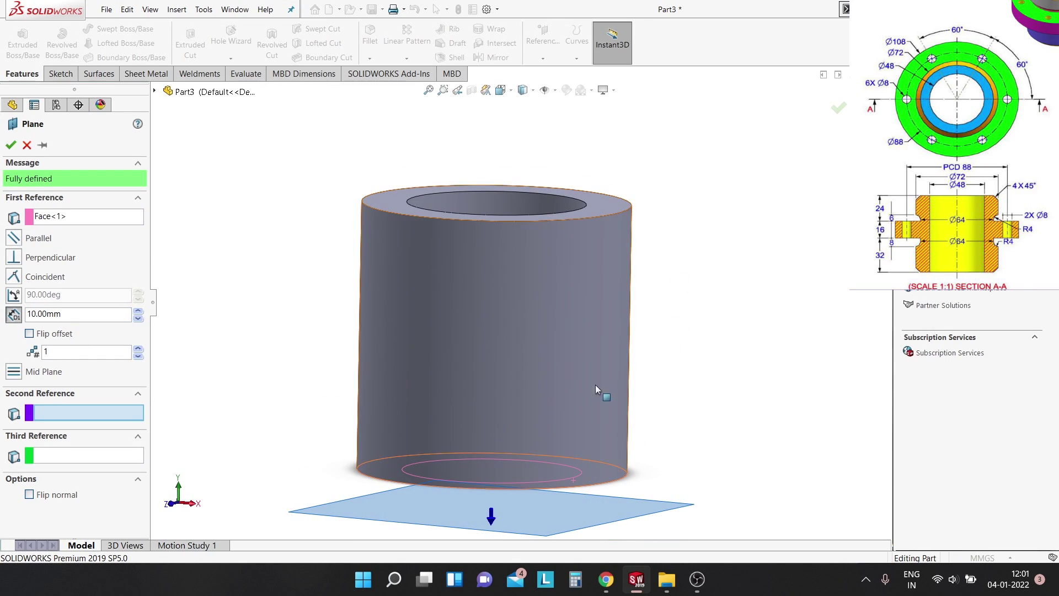
pyautogui.moveTo(595, 385); pyautogui.dragTo(626, 375, button='middle')
pyautogui.scroll(2, 425, 428)
pyautogui.scroll(-2, 425, 428)
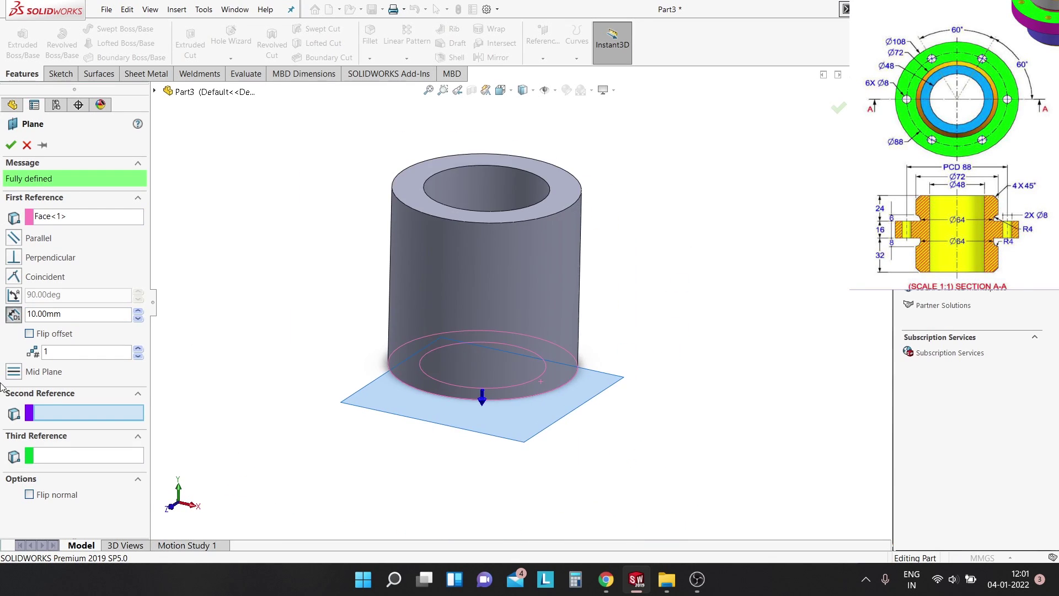
# - Set the plane offset to 32 mm, flipped up into the tube, and accept Plane1
pyautogui.click(31, 335)
pyautogui.click(57, 356)
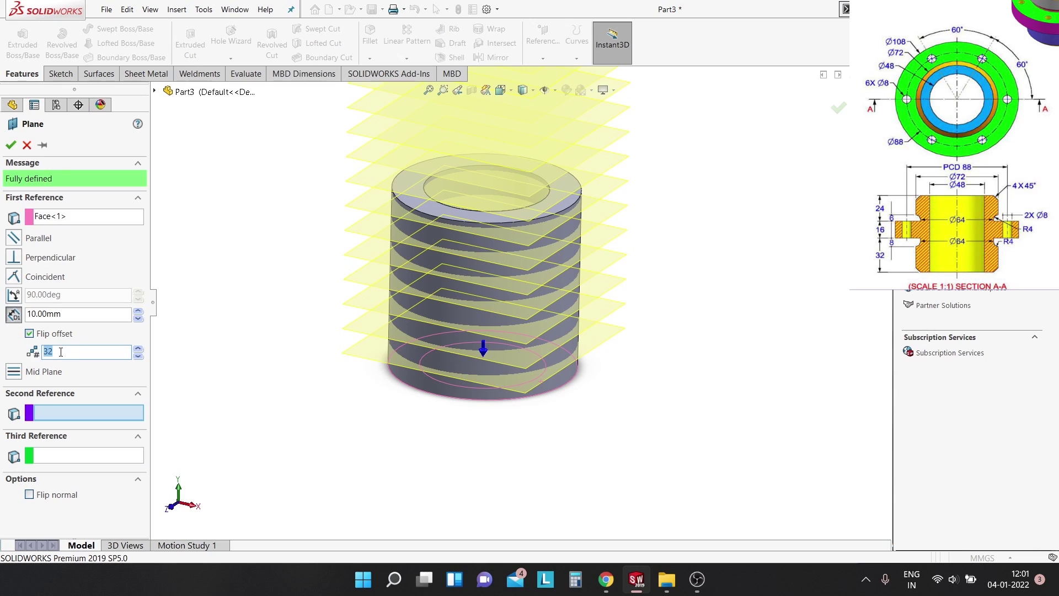
pyautogui.doubleClick(33, 318)
pyautogui.write('32')
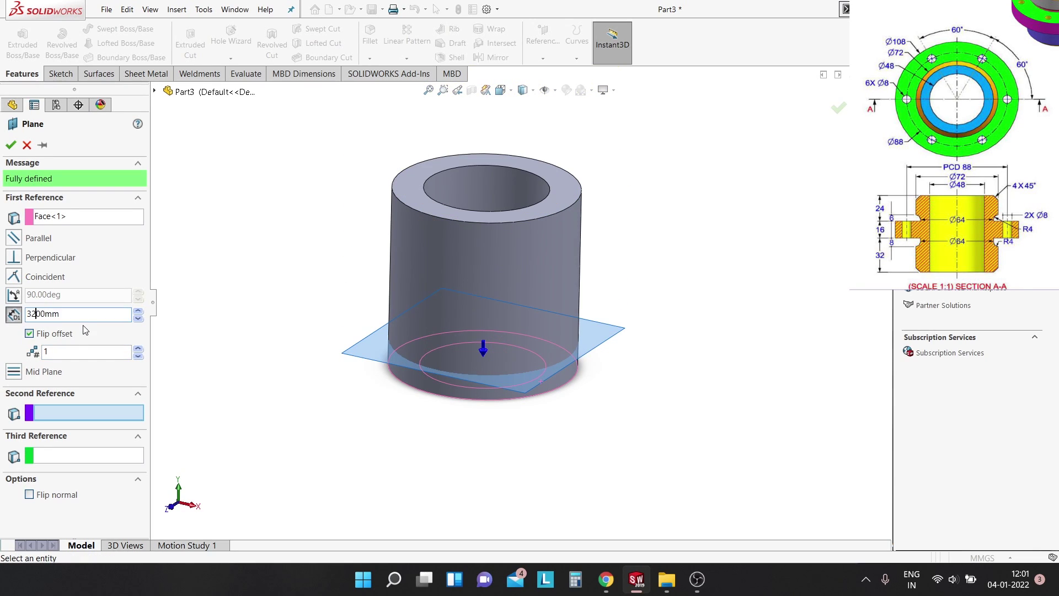
pyautogui.press('Return')
pyautogui.doubleClick(69, 315)
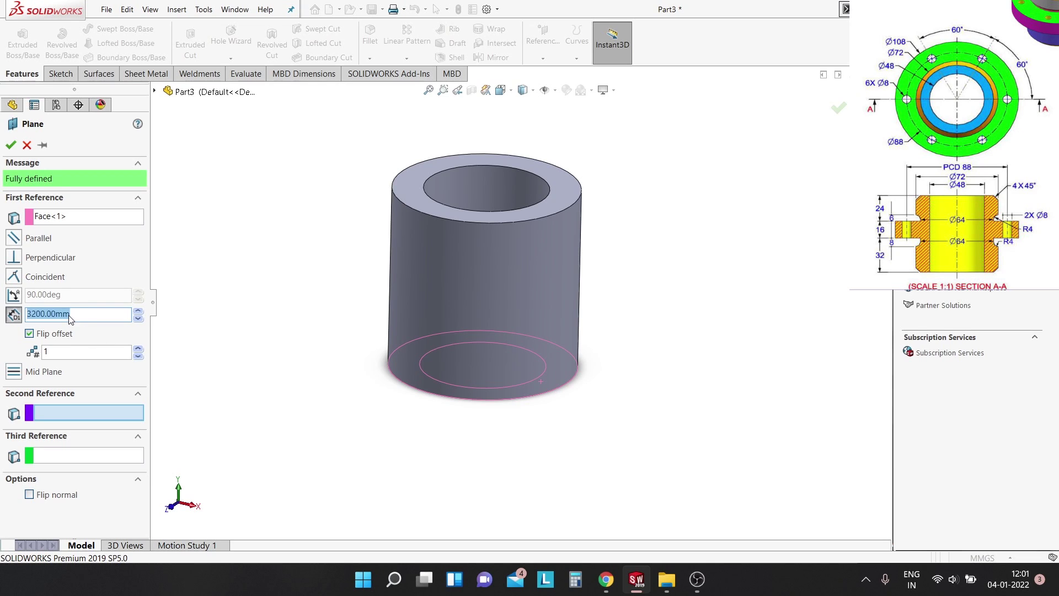
pyautogui.write('32')
pyautogui.press('Return')
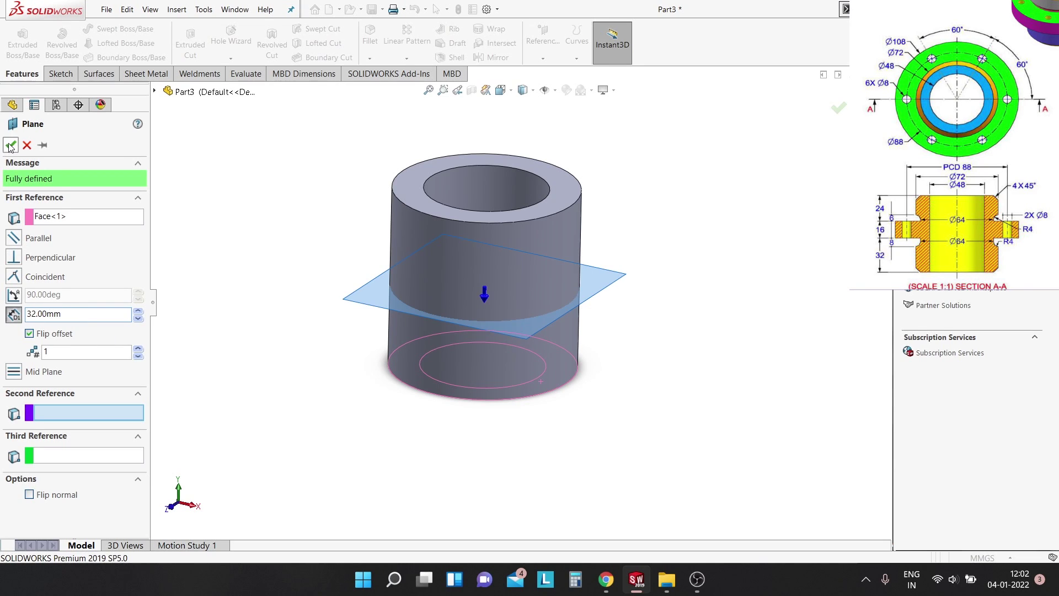
pyautogui.click(10, 145)
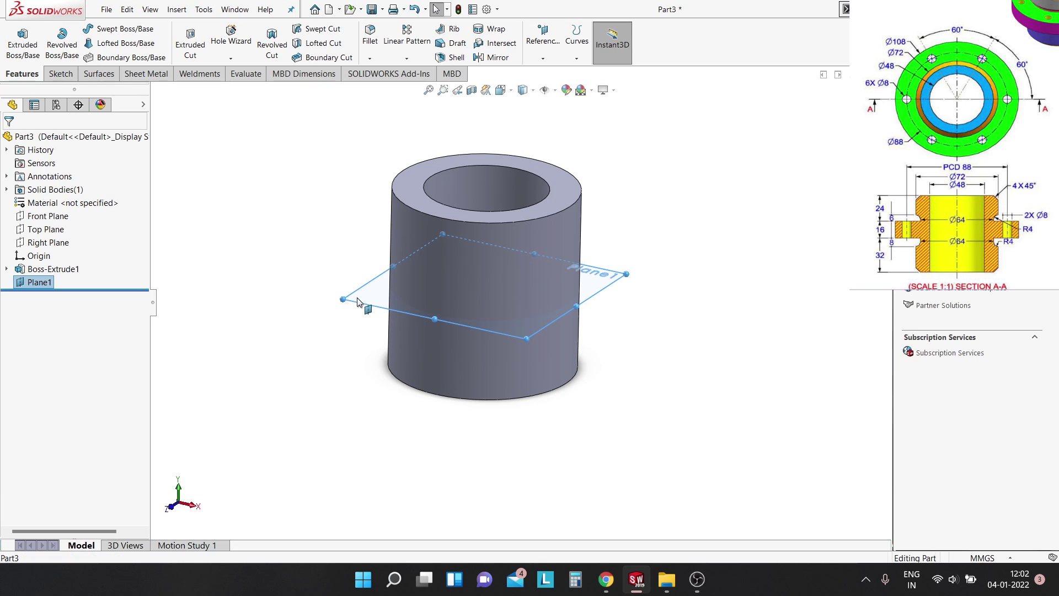
# - Sketch a Ø108 circle centred on the origin on Plane1
pyautogui.click(357, 302)
pyautogui.click(458, 272)
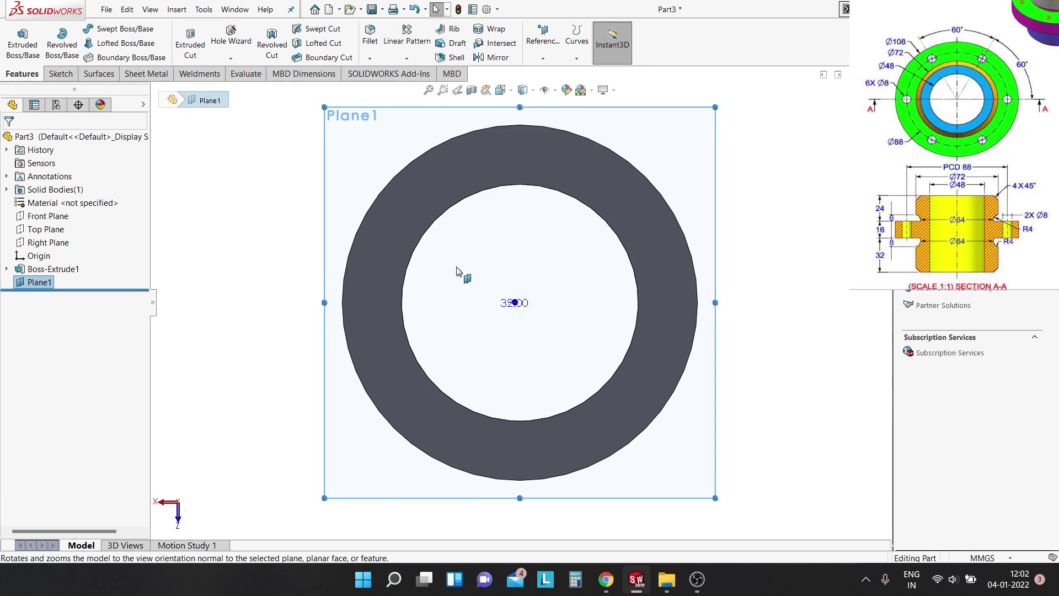
pyautogui.click(76, 73)
pyautogui.click(125, 31)
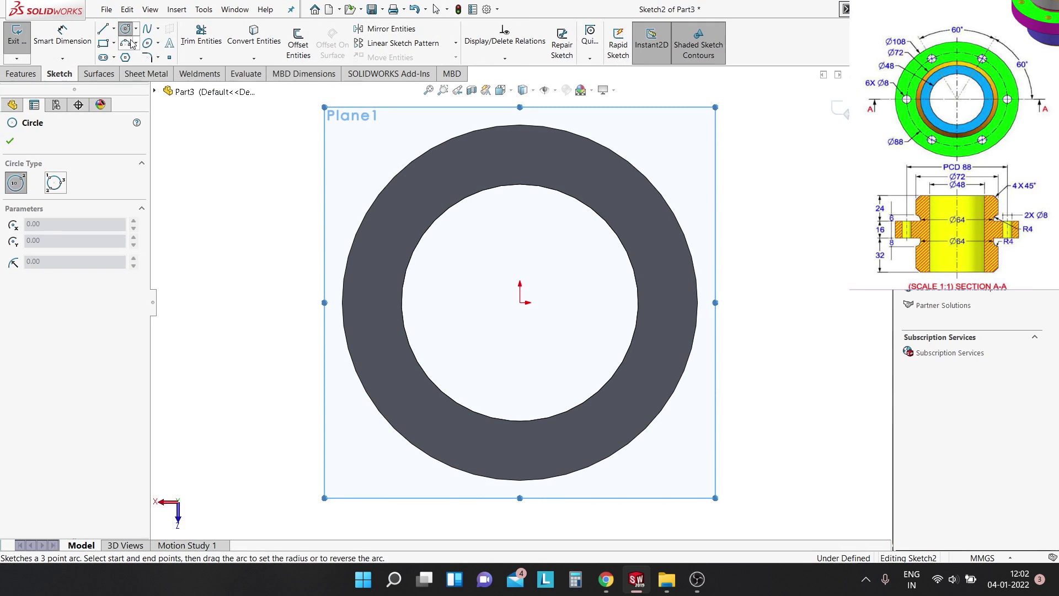
pyautogui.click(521, 302)
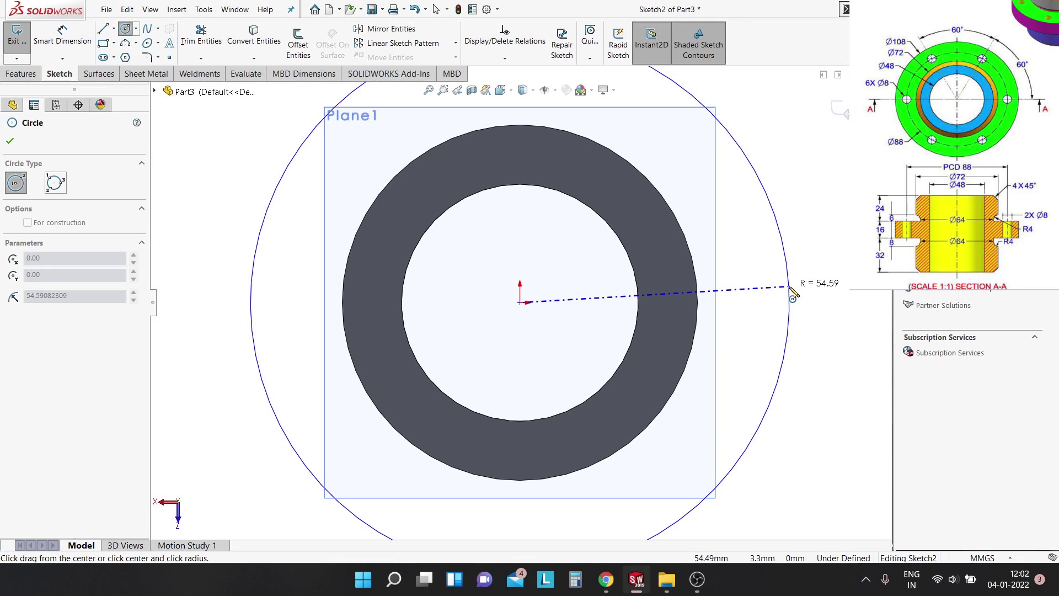
pyautogui.click(793, 293)
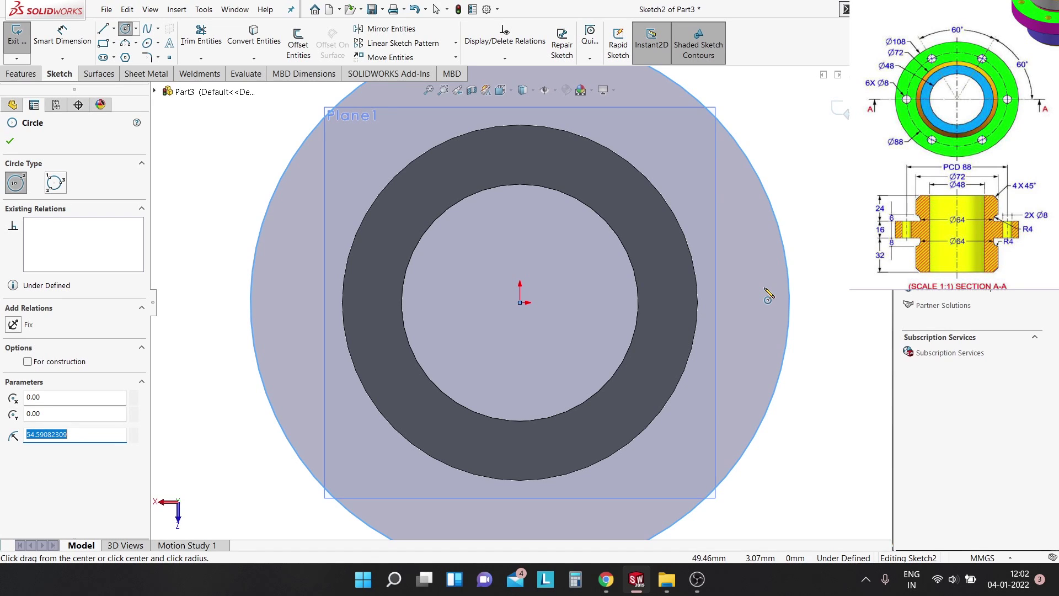
pyautogui.press('z')
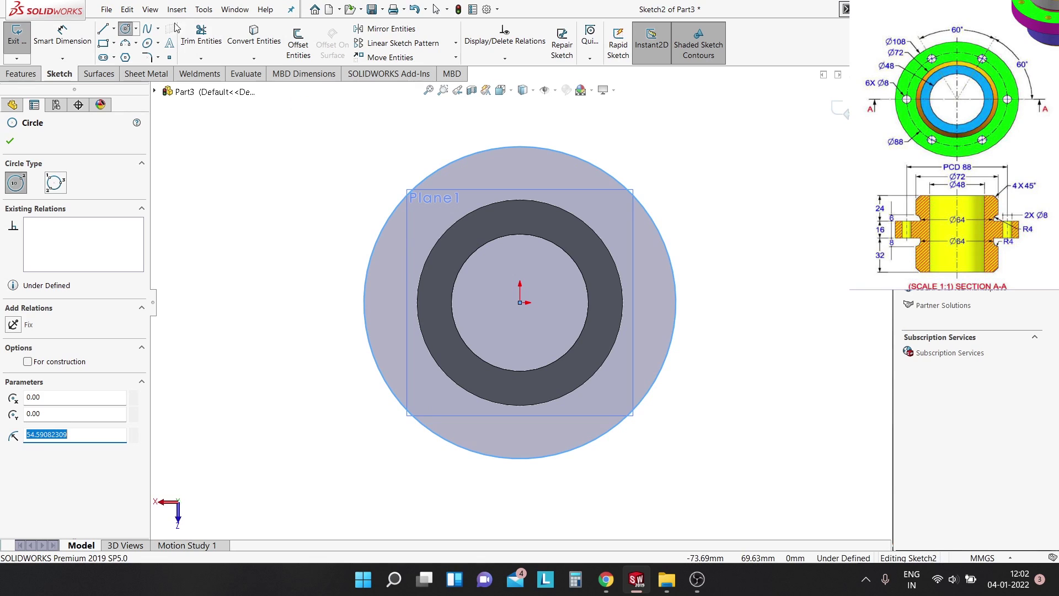
pyautogui.click(62, 34)
pyautogui.click(650, 217)
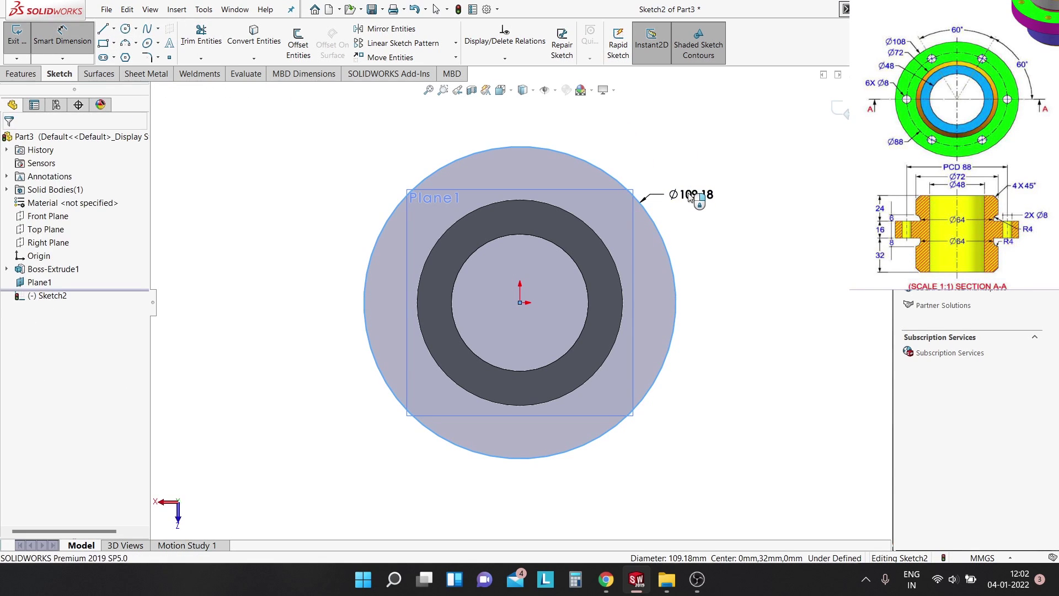
pyautogui.click(689, 196)
pyautogui.write('108')
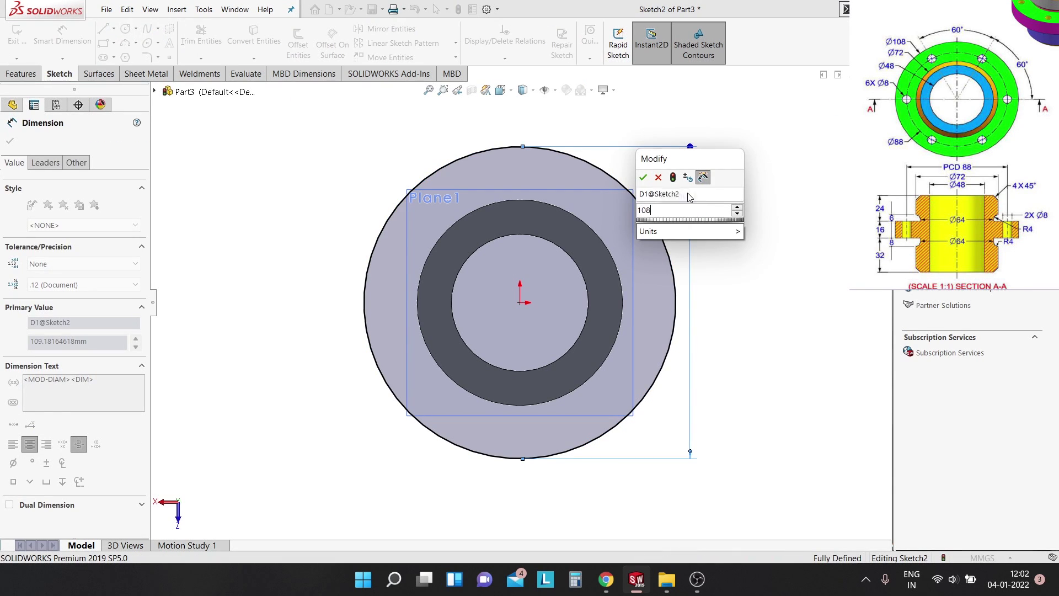
pyautogui.press('Return')
pyautogui.moveTo(547, 253)
pyautogui.mouseDown(button='middle')
pyautogui.moveTo(541, 264)
pyautogui.moveTo(534, 191)
pyautogui.moveTo(527, 286)
pyautogui.mouseUp(button='middle')
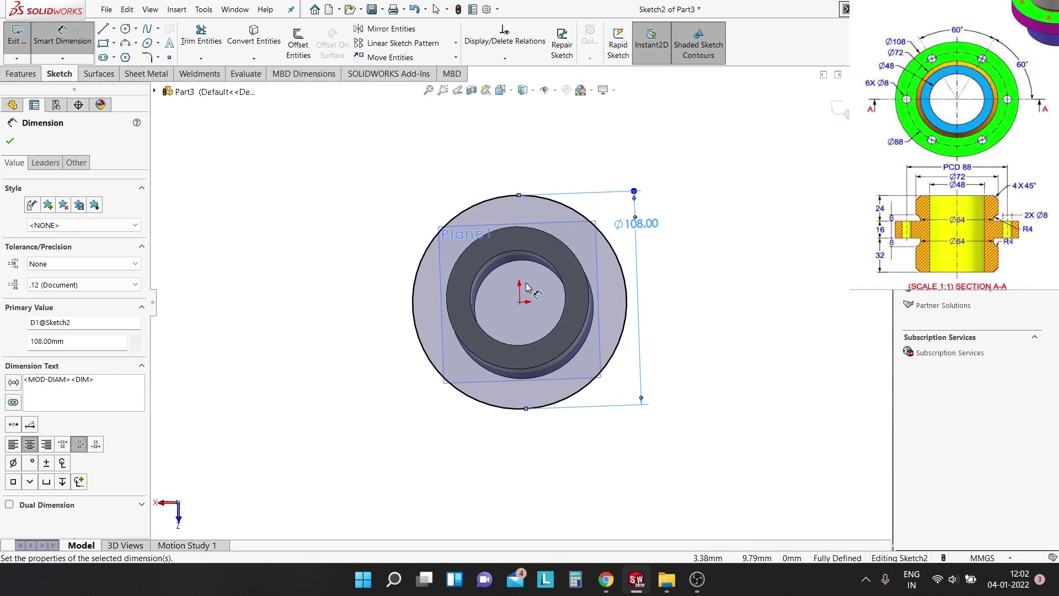
pyautogui.scroll(-3, 527, 287)
# - Add a concentric Ø48 circle at the origin and dimension it
pyautogui.click(127, 29)
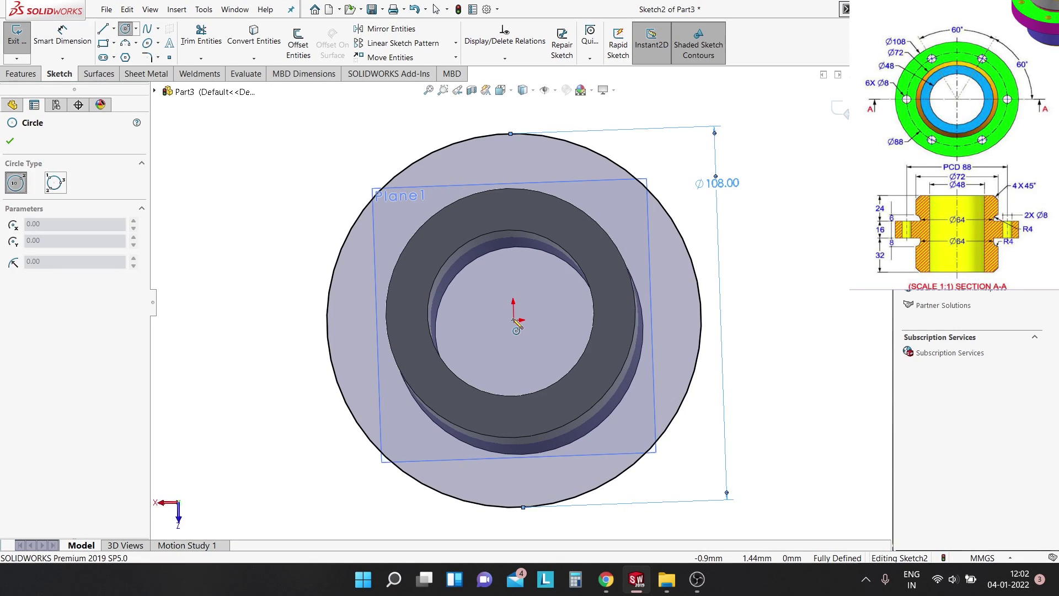
pyautogui.click(515, 319)
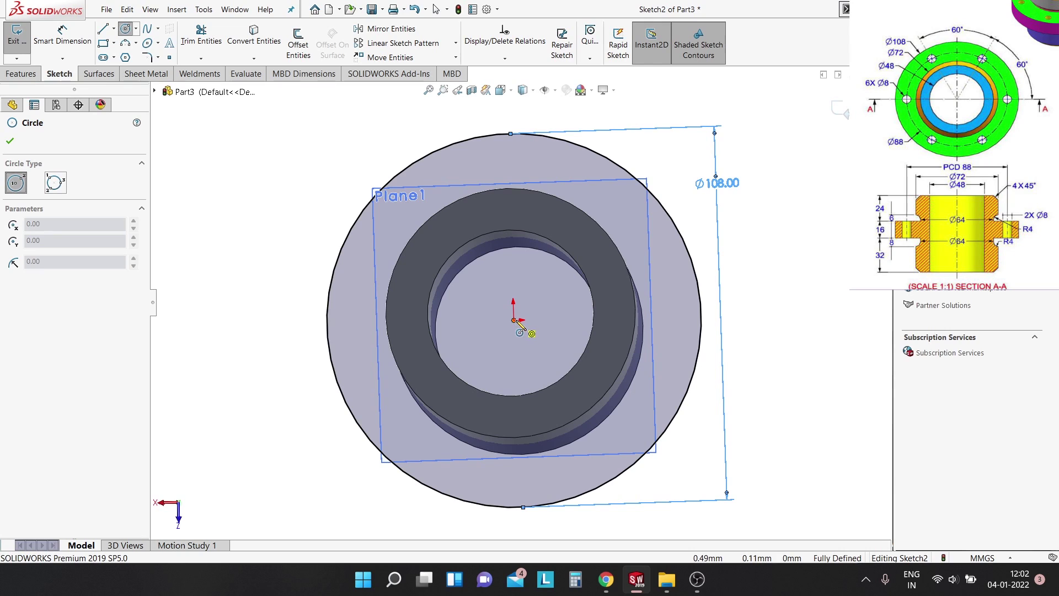
pyautogui.click(561, 243)
pyautogui.click(62, 34)
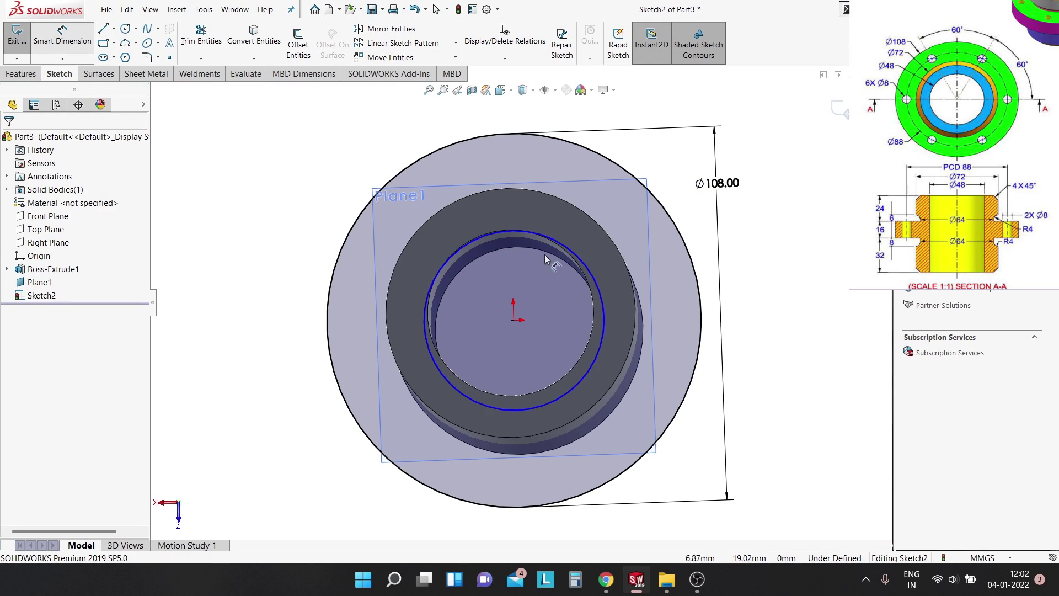
pyautogui.click(577, 255)
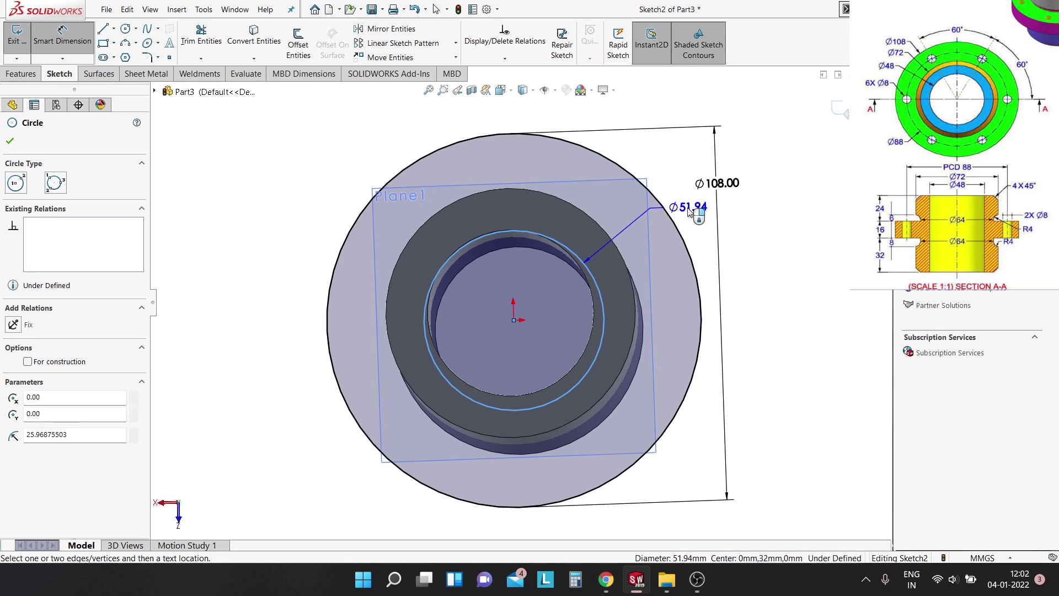
pyautogui.click(689, 211)
pyautogui.write('48')
pyautogui.press('Return')
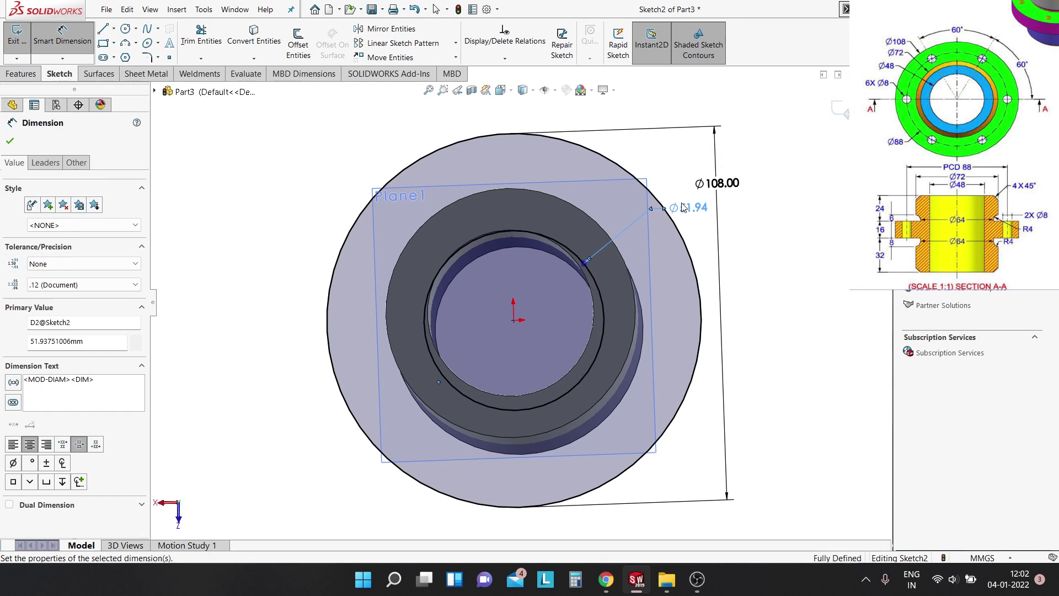
pyautogui.moveTo(526, 274); pyautogui.dragTo(486, 206, button='middle')
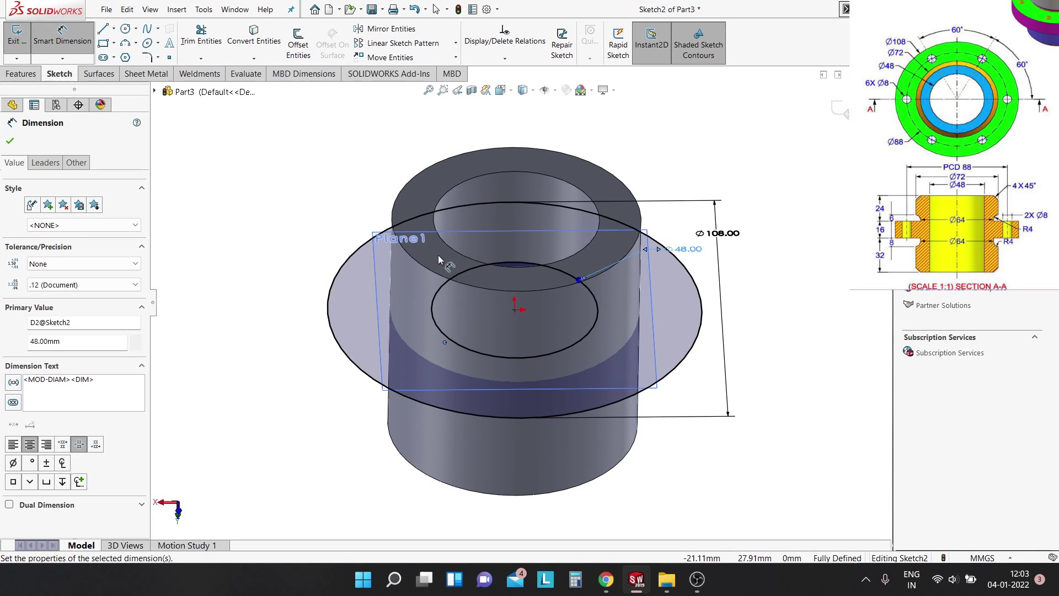
# - Extrude the ring between Ø48 and Ø108 by 16 mm Blind to form the flange
pyautogui.rightClick(354, 315)
pyautogui.click(495, 295)
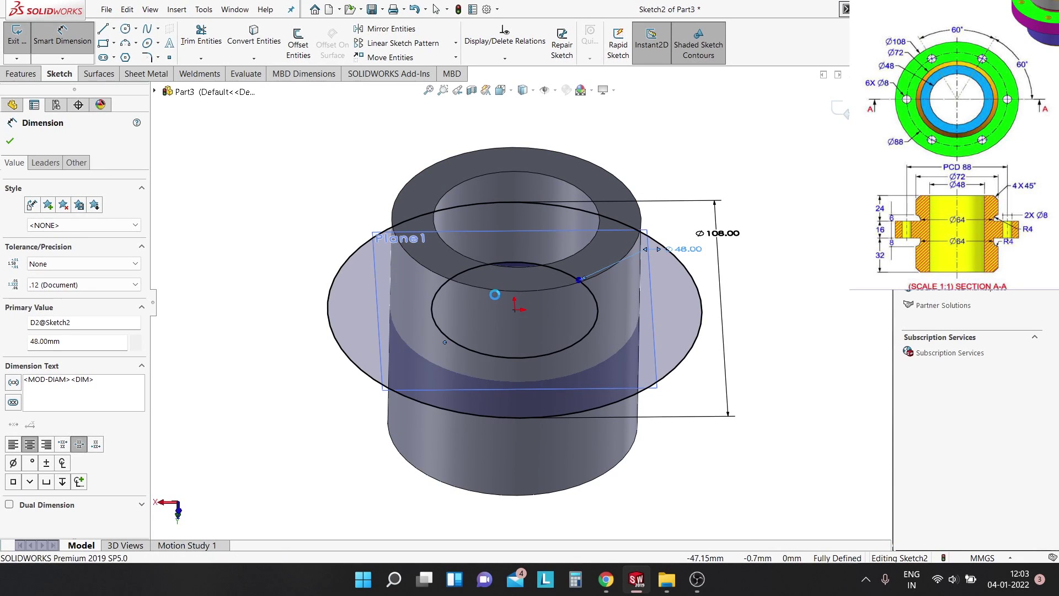
pyautogui.click(496, 330)
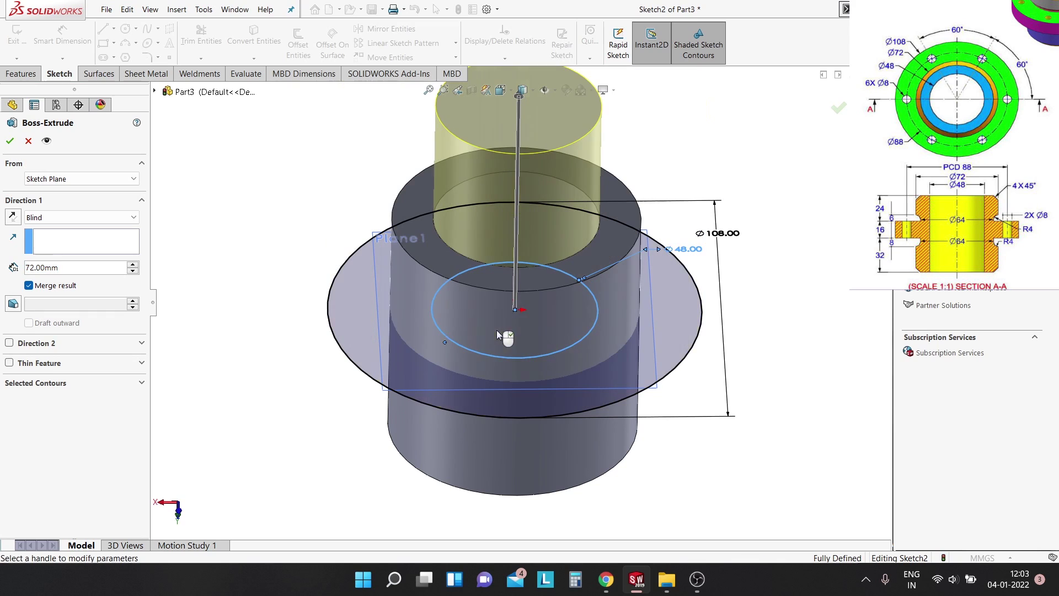
pyautogui.click(429, 342)
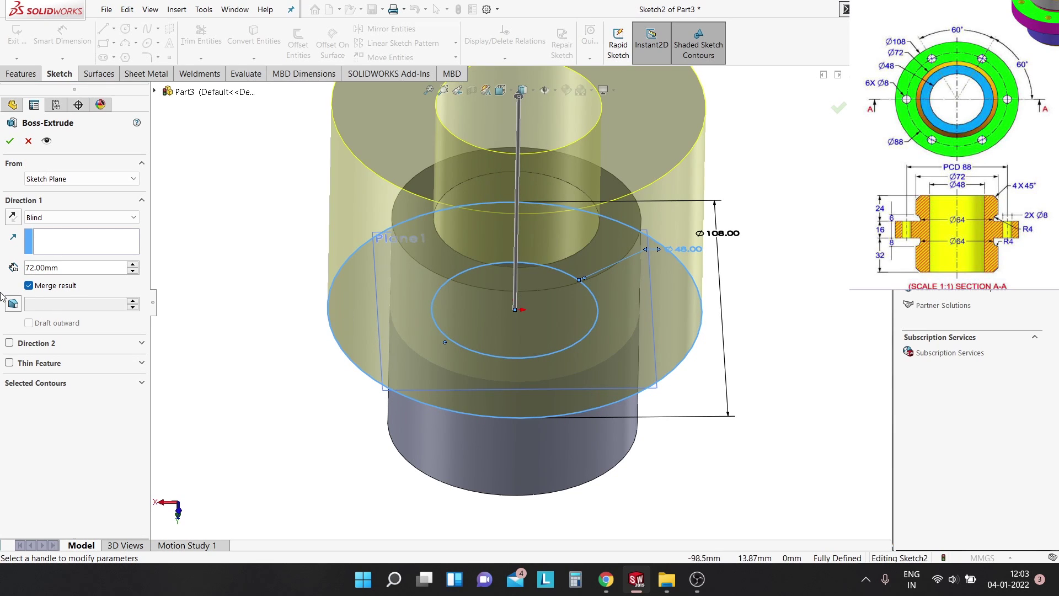
pyautogui.doubleClick(42, 268)
pyautogui.write('1')
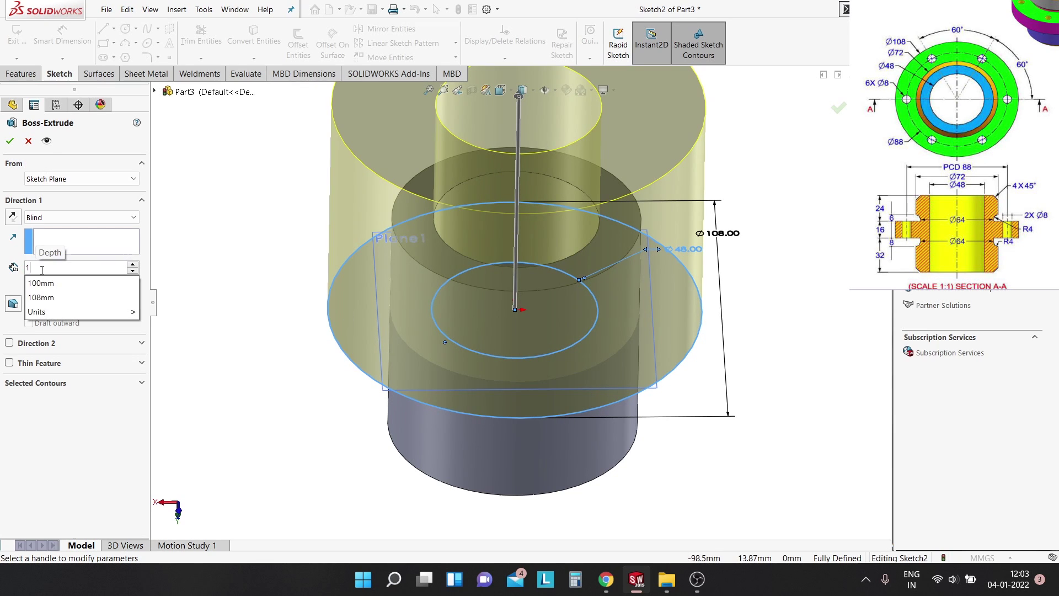
pyautogui.write('6')
pyautogui.press('Return')
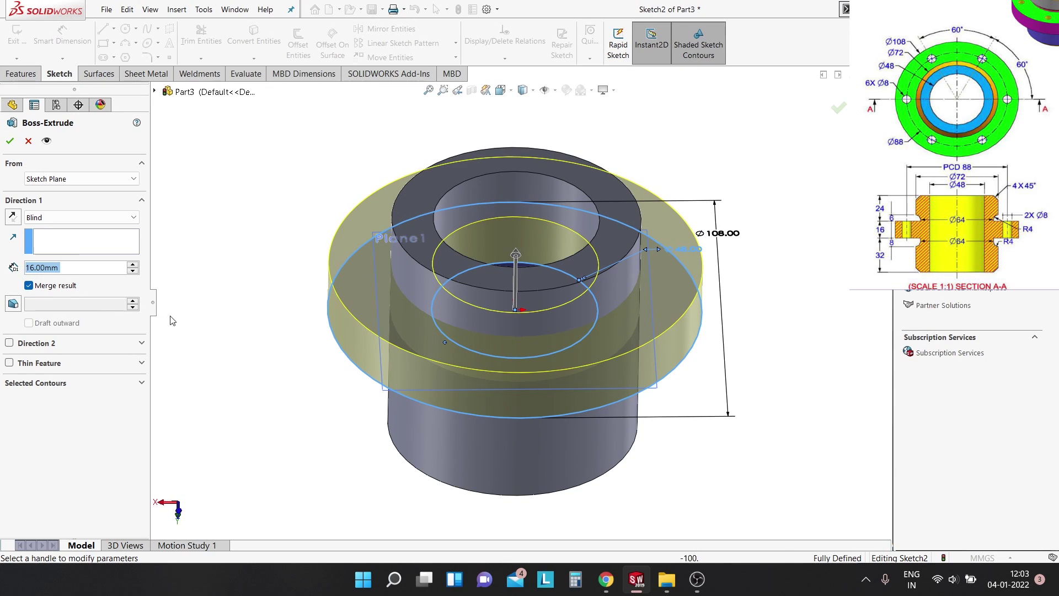
pyautogui.moveTo(419, 287); pyautogui.dragTo(430, 331, button='middle')
pyautogui.scroll(-1, 369, 359)
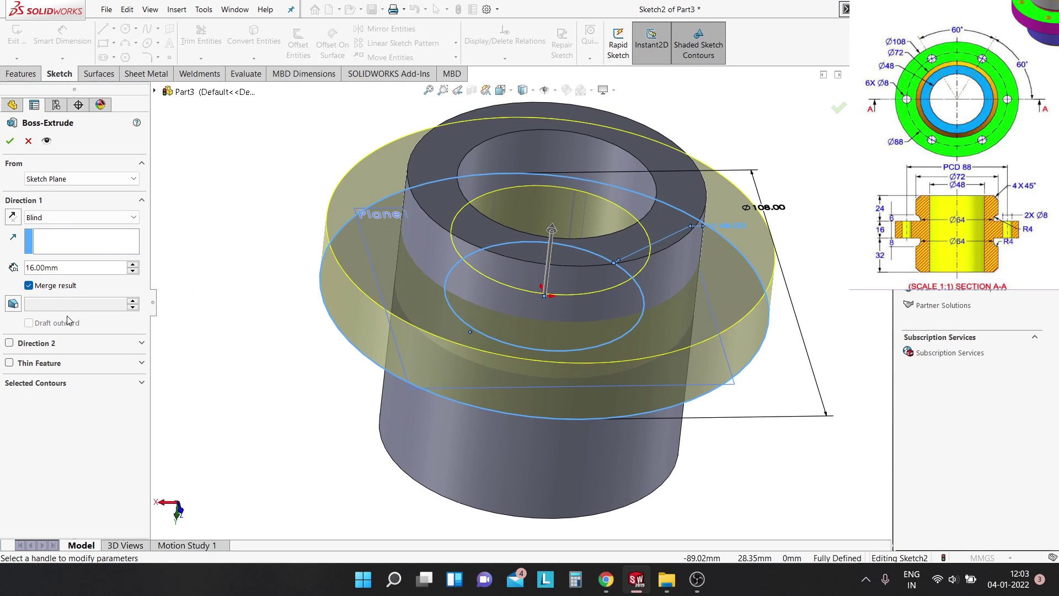
pyautogui.click(9, 142)
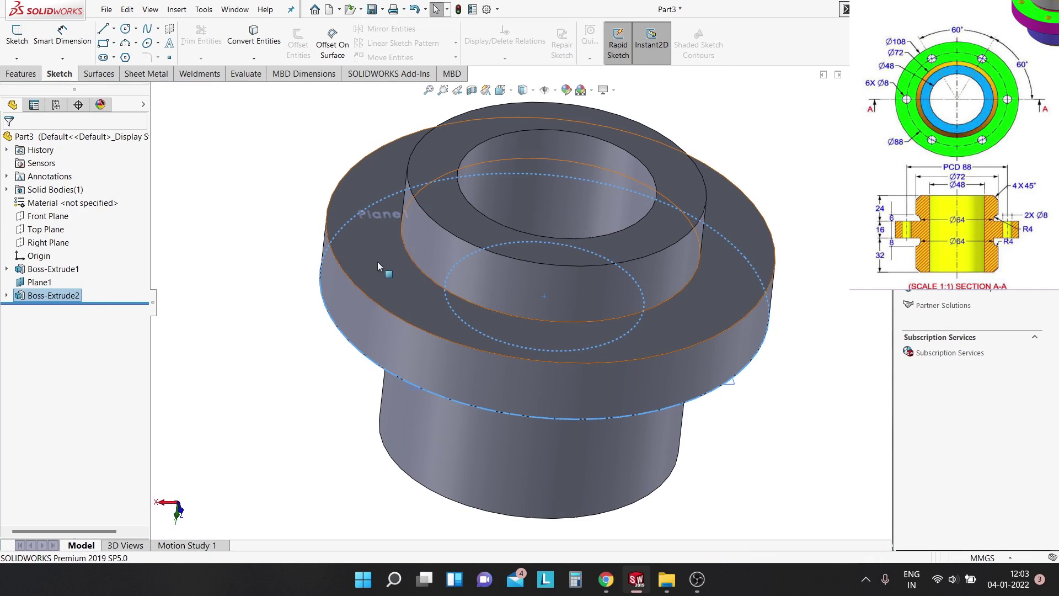
# - Start a sketch on the flange's top face, viewed normal to it
pyautogui.click(283, 296)
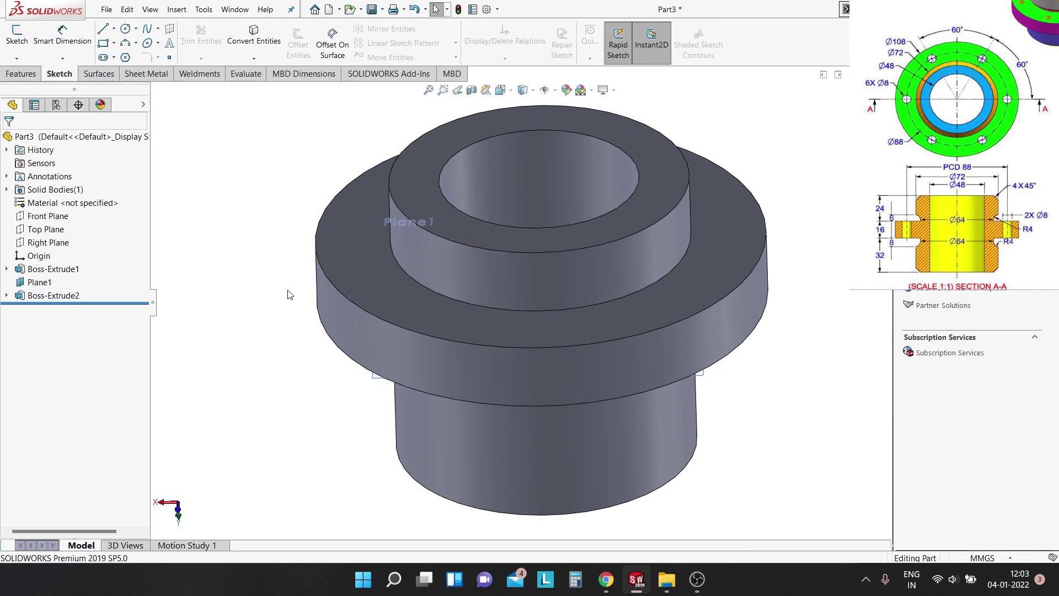
pyautogui.click(388, 282)
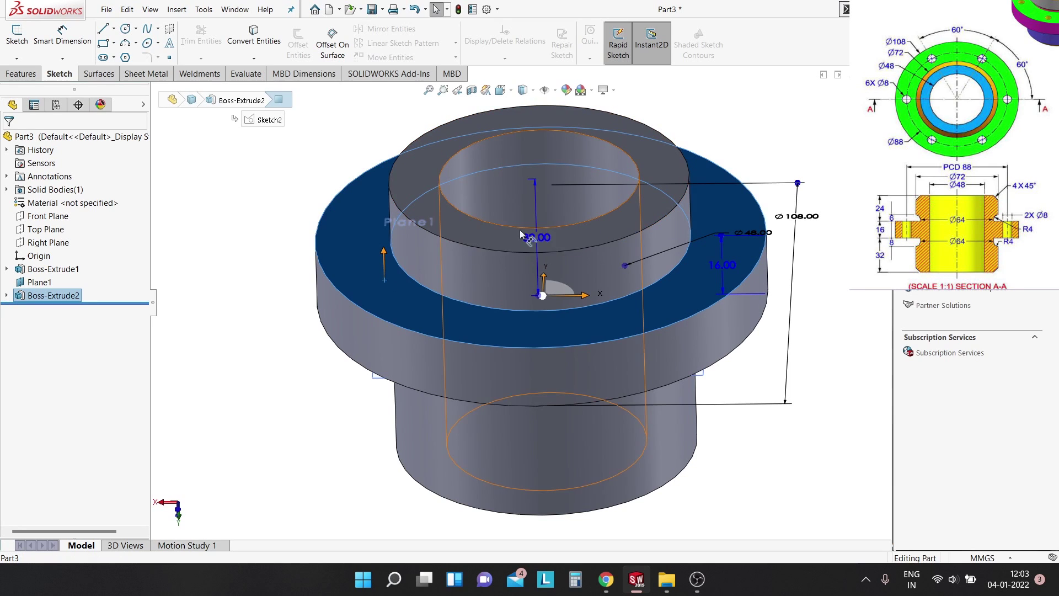
pyautogui.rightClick(360, 267)
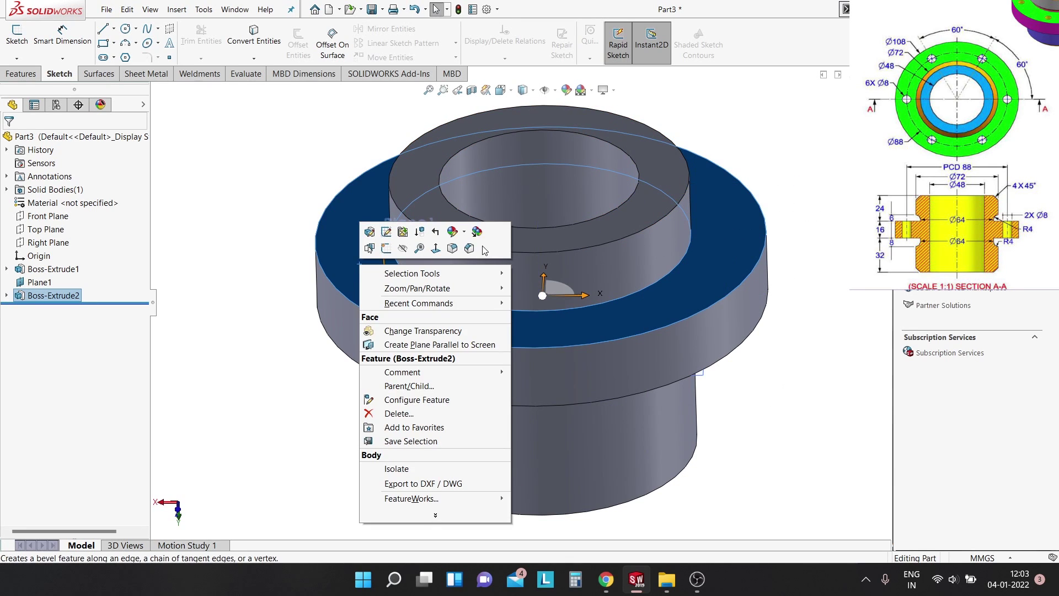
pyautogui.click(436, 248)
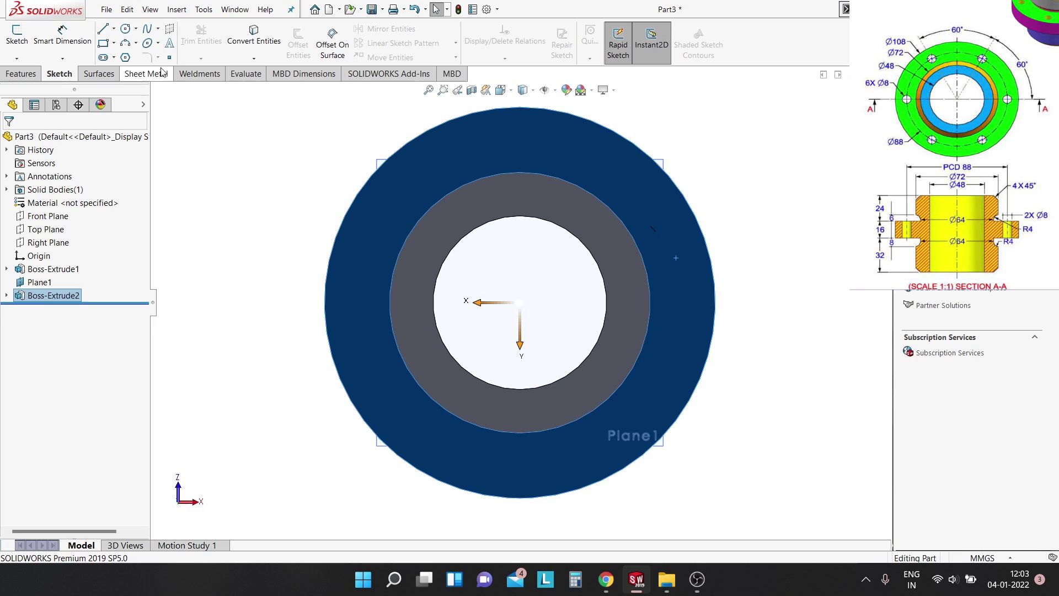
pyautogui.click(103, 29)
pyautogui.click(40, 232)
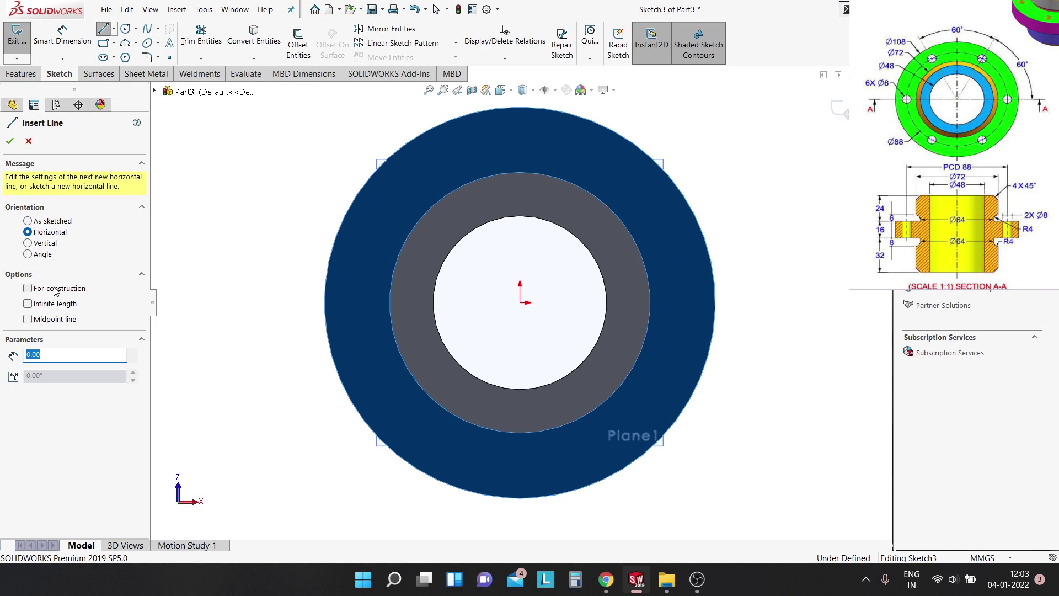
# - Add horizontal and vertical infinite construction lines through the origin
pyautogui.click(28, 288)
pyautogui.click(386, 320)
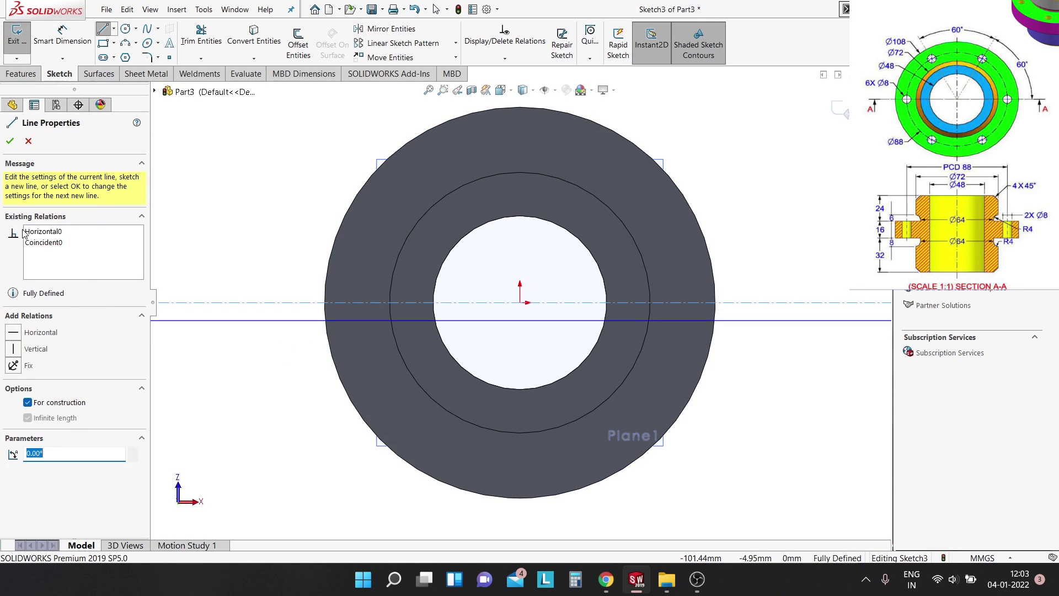
pyautogui.click(9, 141)
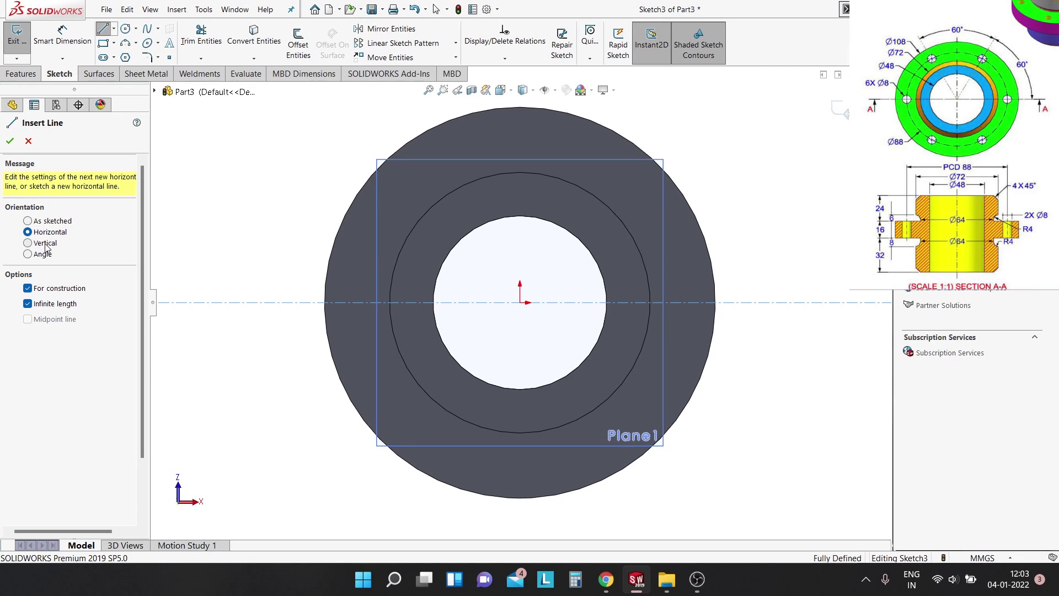
pyautogui.click(45, 243)
pyautogui.click(520, 302)
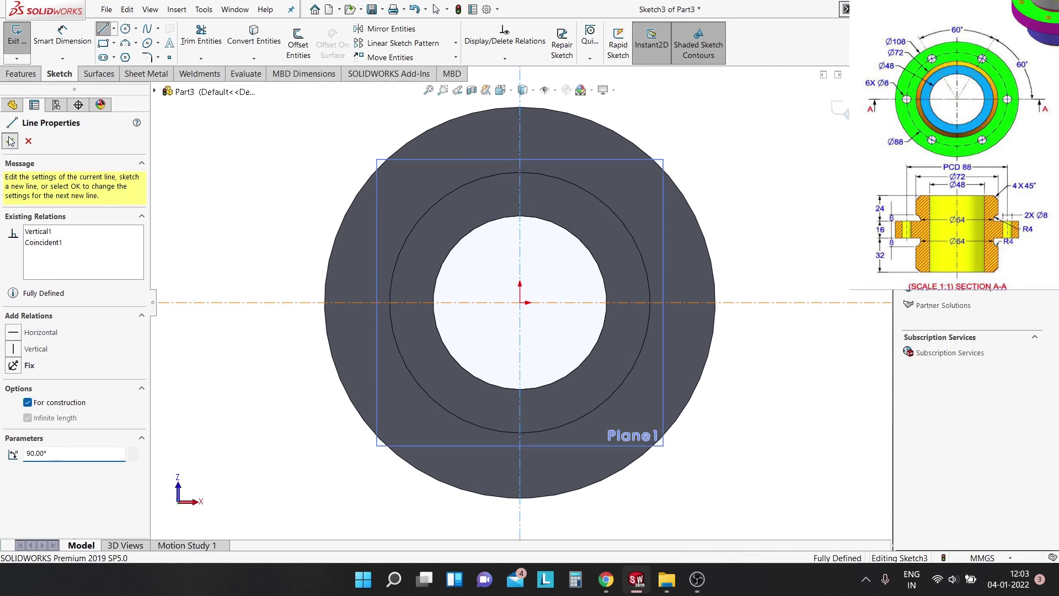
pyautogui.click(10, 140)
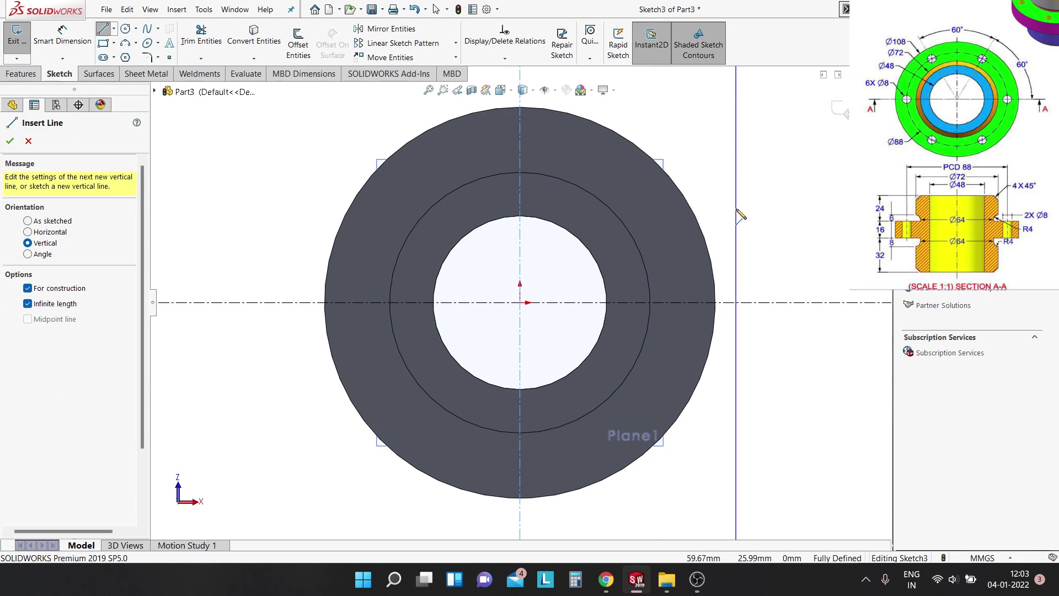
pyautogui.press('Escape')
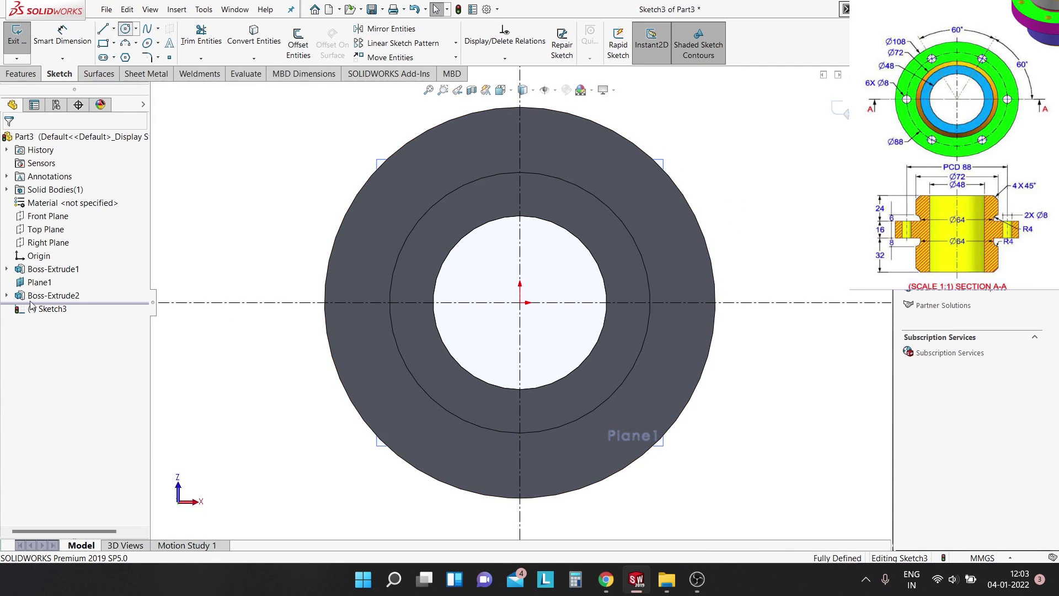
pyautogui.press('c')
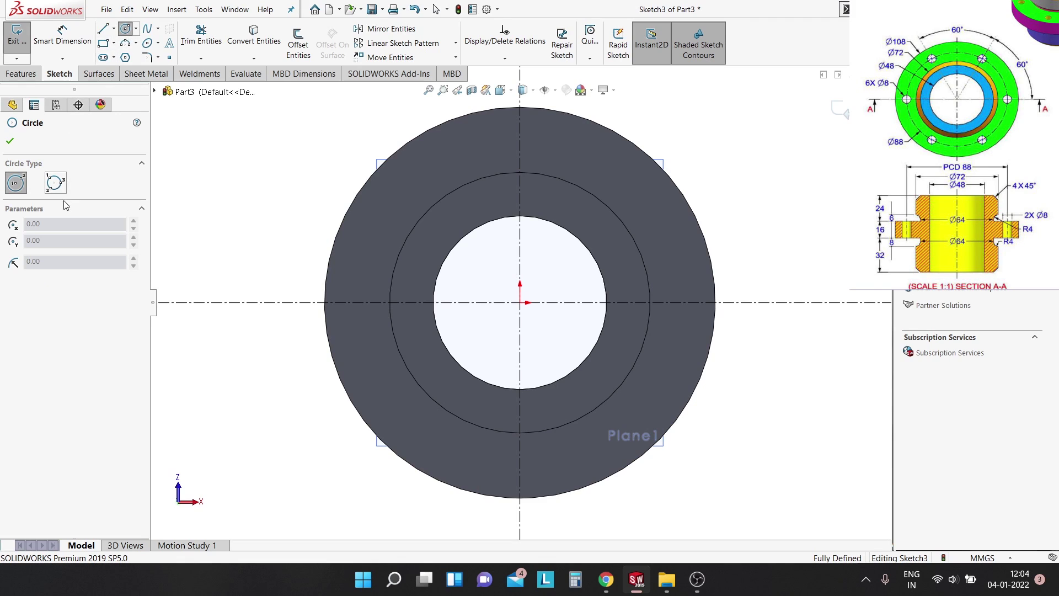
# - Draw a Ø88 construction pitch circle centred at the origin
pyautogui.click(520, 302)
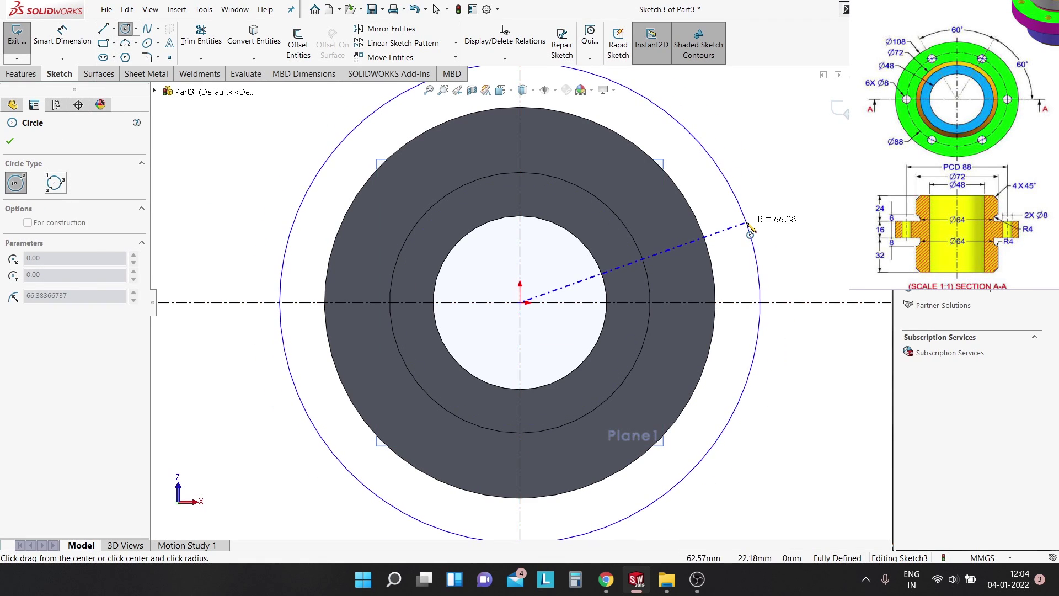
pyautogui.click(670, 238)
pyautogui.scroll(-3, 670, 237)
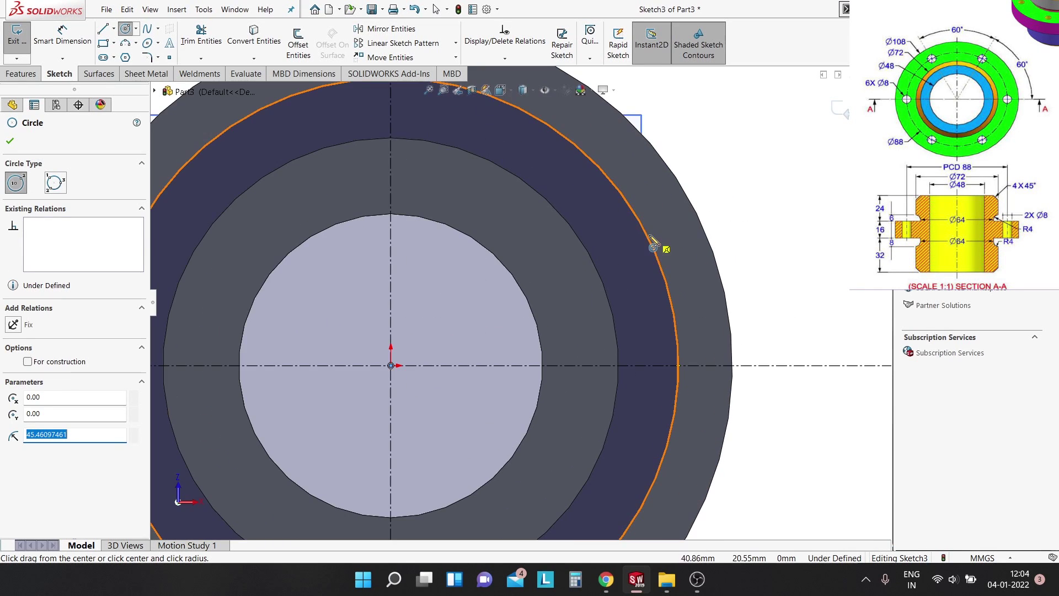
pyautogui.click(27, 361)
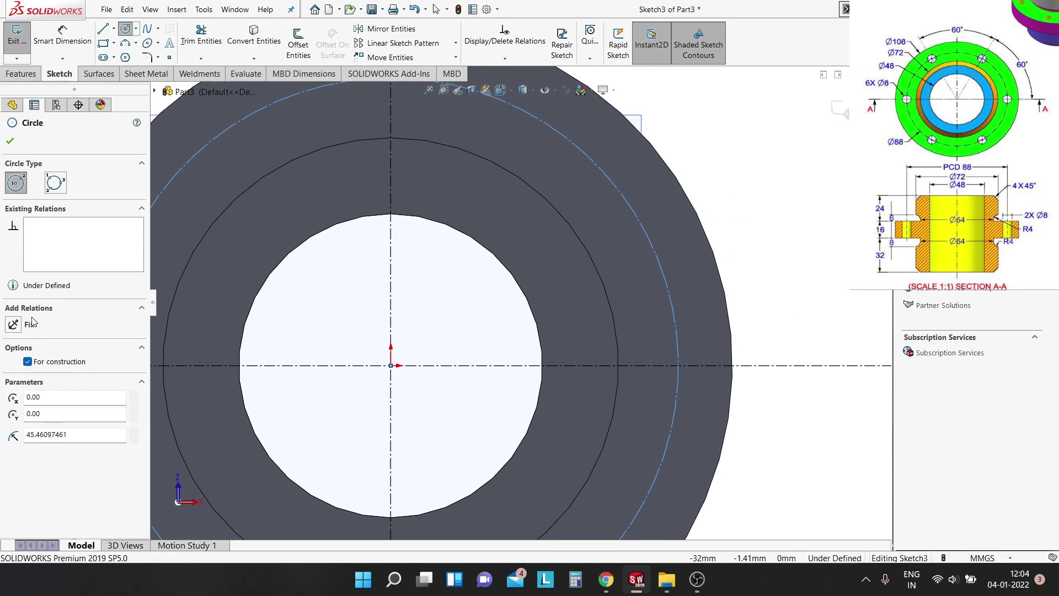
pyautogui.scroll(3, 534, 203)
pyautogui.moveTo(524, 204); pyautogui.dragTo(523, 165, button='right')
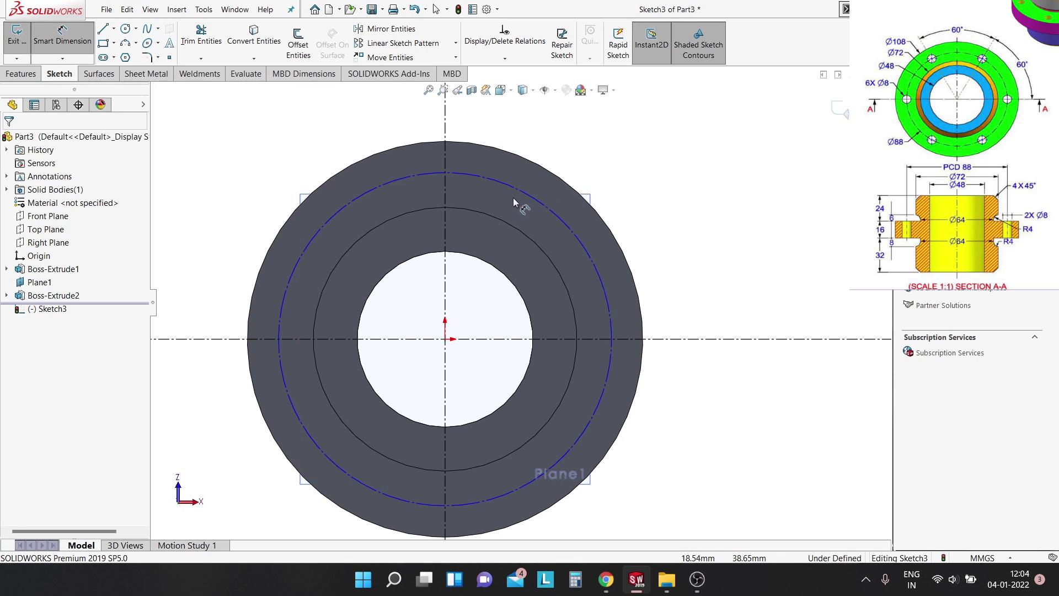
pyautogui.click(575, 234)
pyautogui.click(694, 172)
pyautogui.write('8')
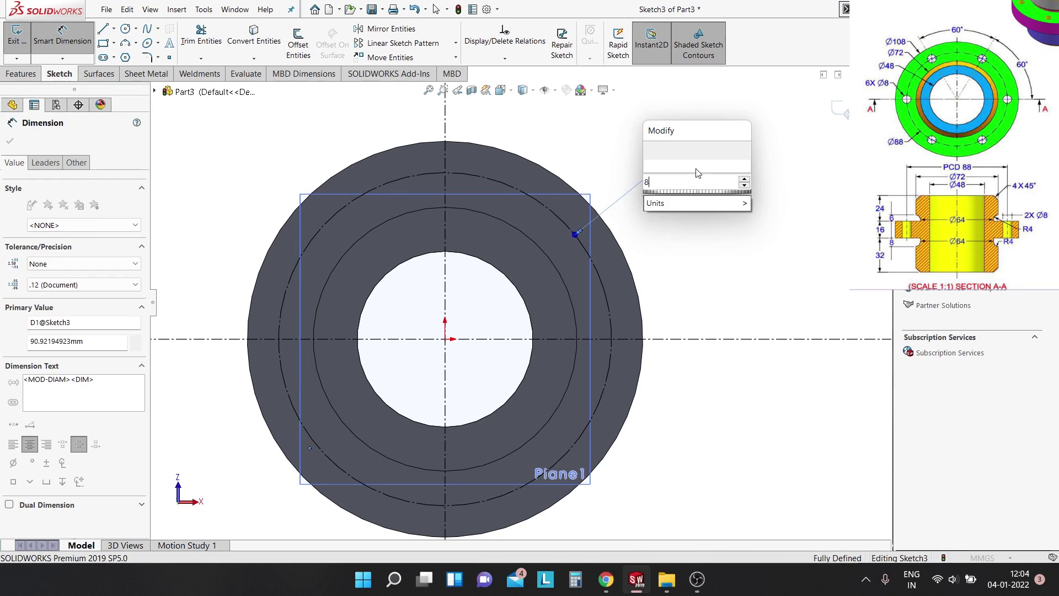
pyautogui.press('Return')
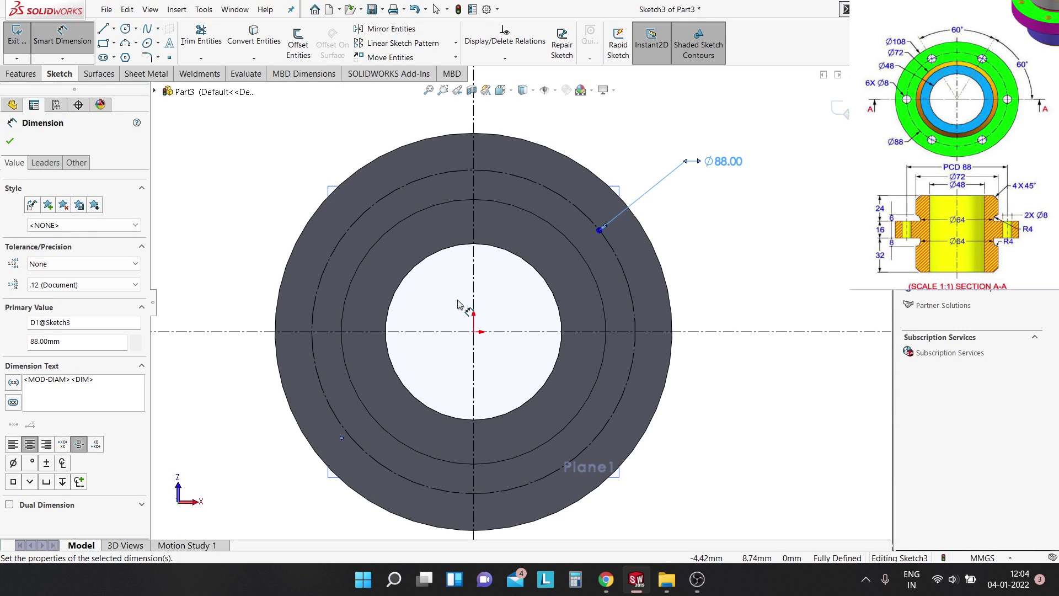
# - Add a Ø8 hole circle where the pitch circle meets the horizontal line on the left
pyautogui.click(126, 28)
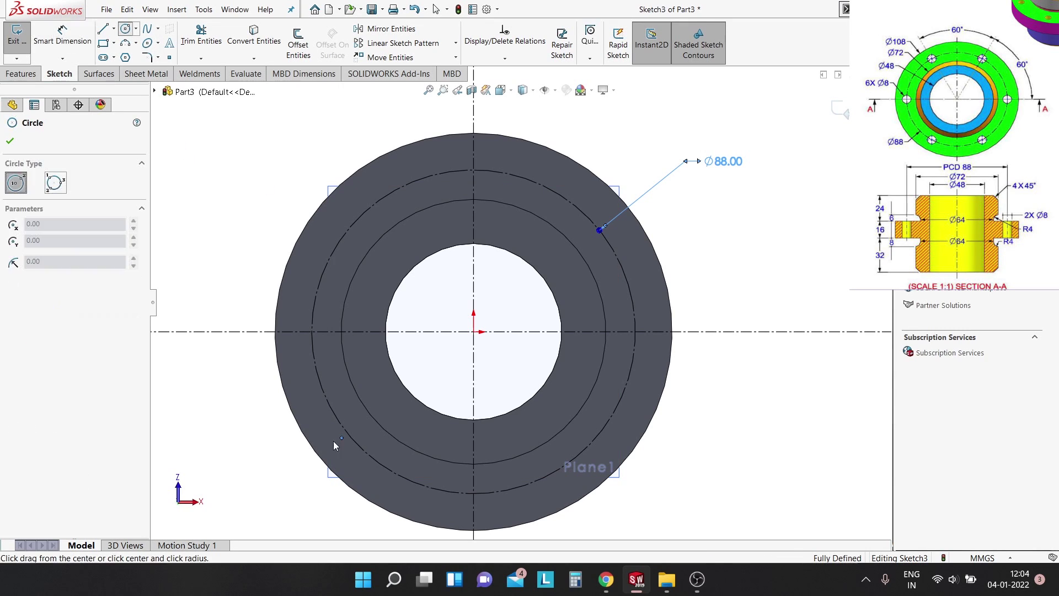
pyautogui.scroll(-2, 312, 373)
pyautogui.scroll(-3, 314, 375)
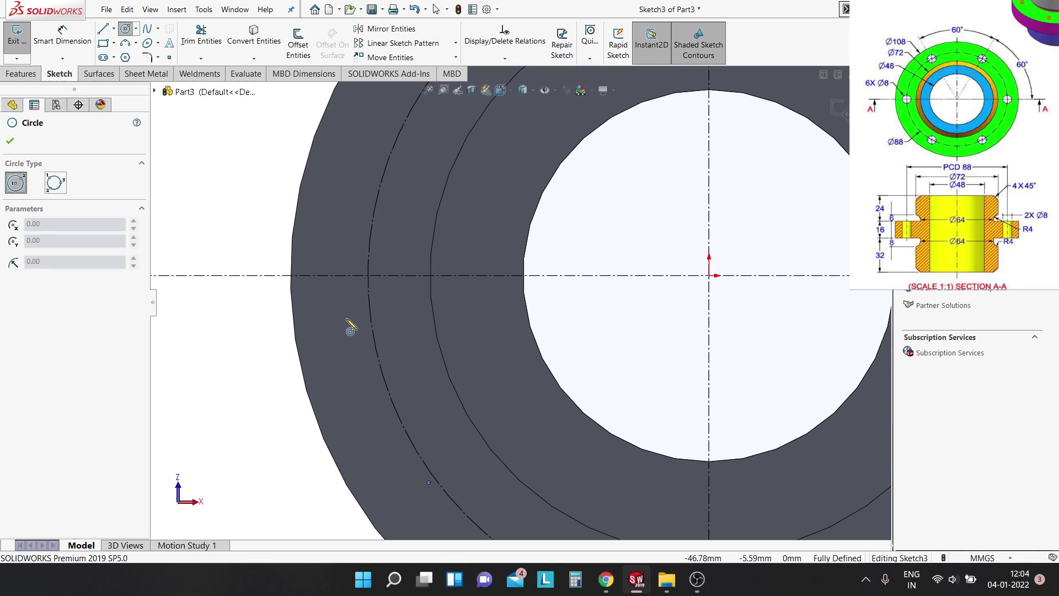
pyautogui.click(368, 275)
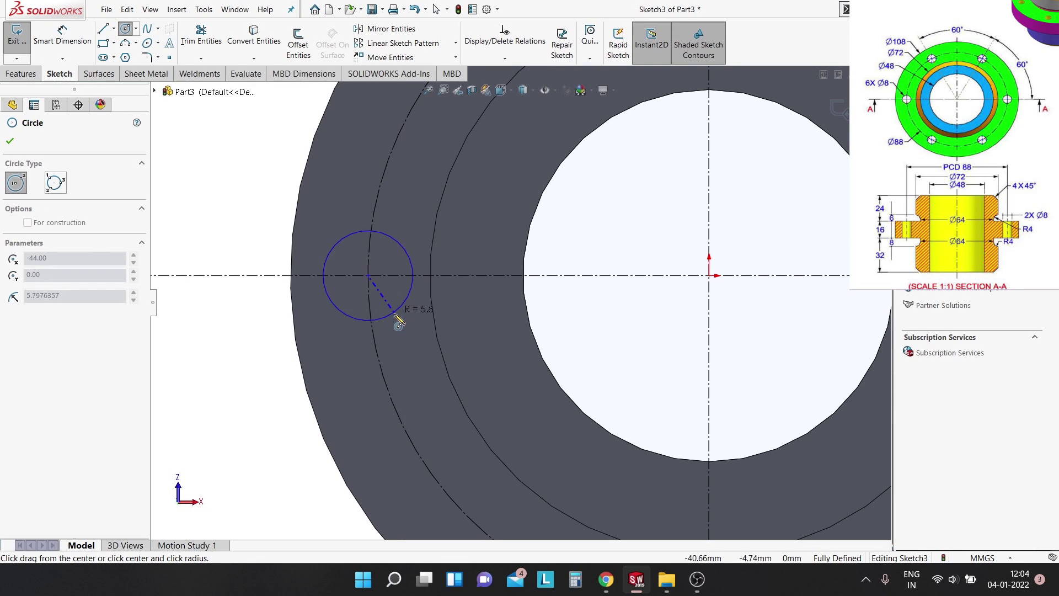
pyautogui.click(392, 312)
pyautogui.click(63, 41)
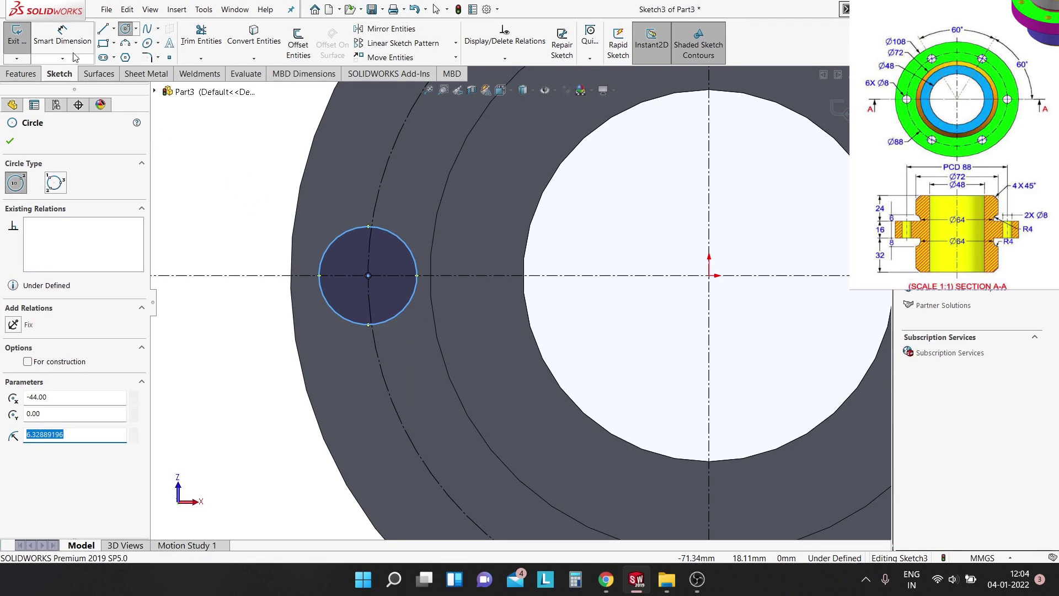
pyautogui.click(320, 260)
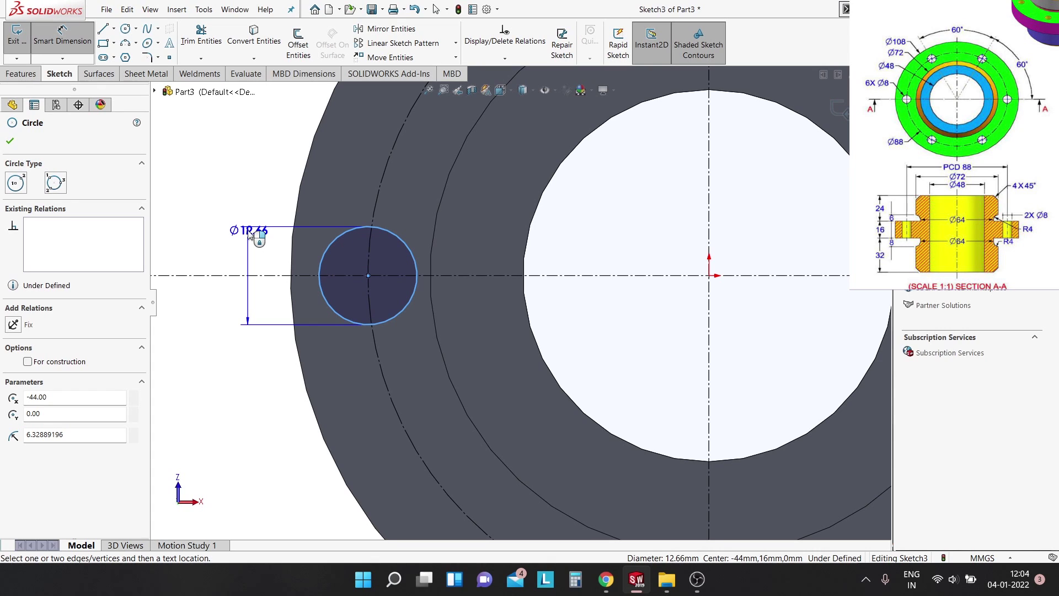
pyautogui.click(249, 234)
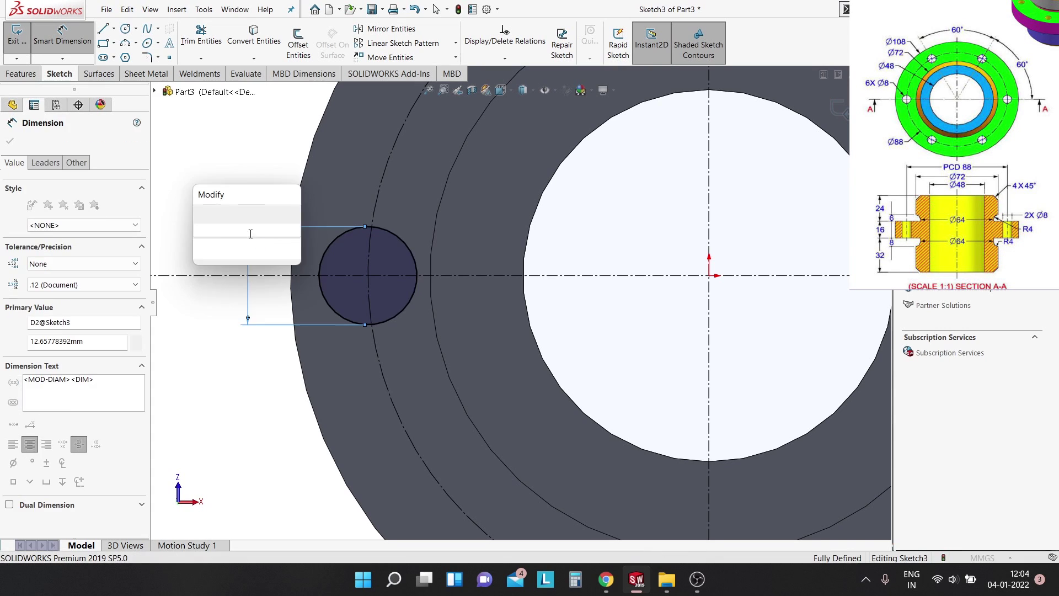
pyautogui.write('8')
pyautogui.press('Return')
pyautogui.press('f')
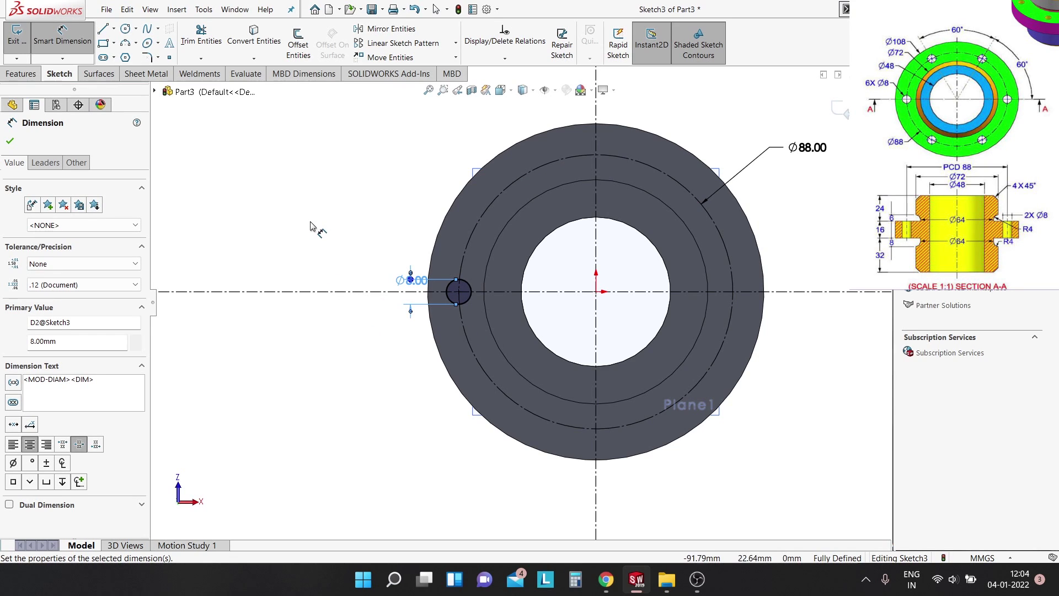
pyautogui.scroll(-1, 537, 298)
pyautogui.scroll(-1, 464, 304)
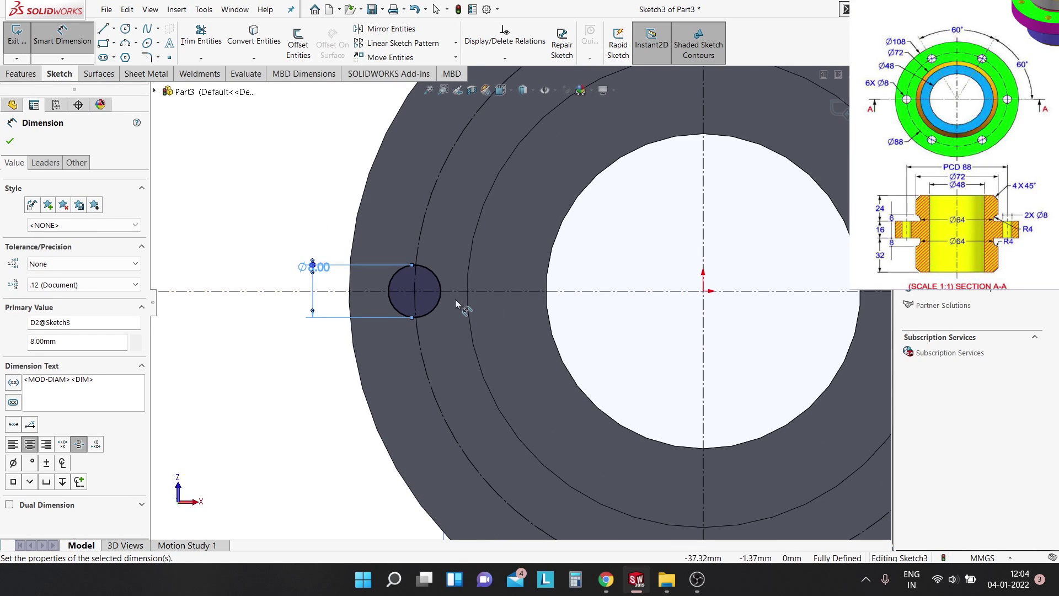
pyautogui.press('Escape')
# - Circular-pattern the Ø8 hole circle into 6 instances over 360°
pyautogui.press('z')
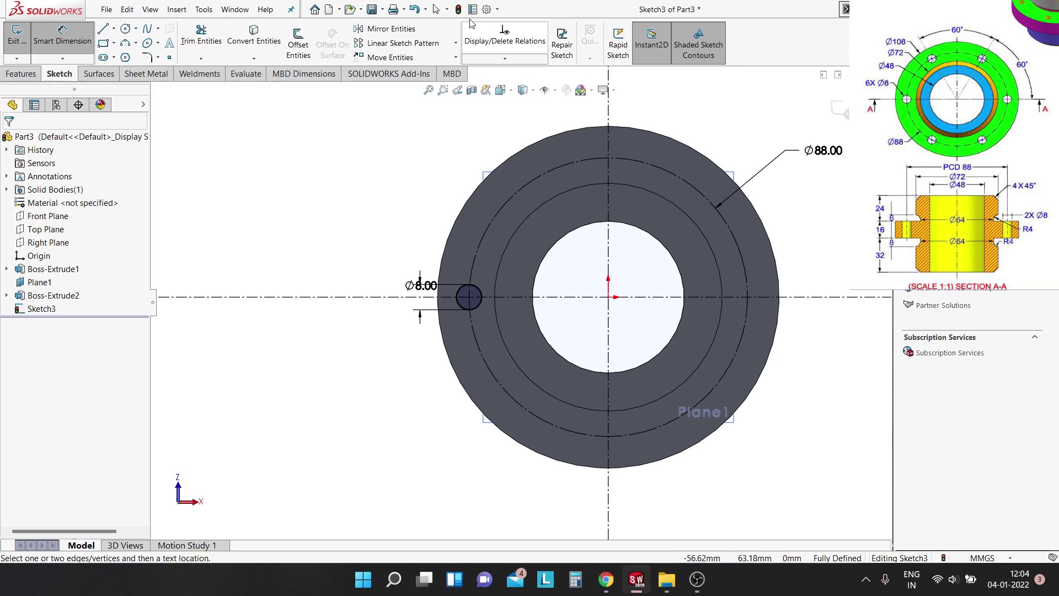
pyautogui.click(456, 43)
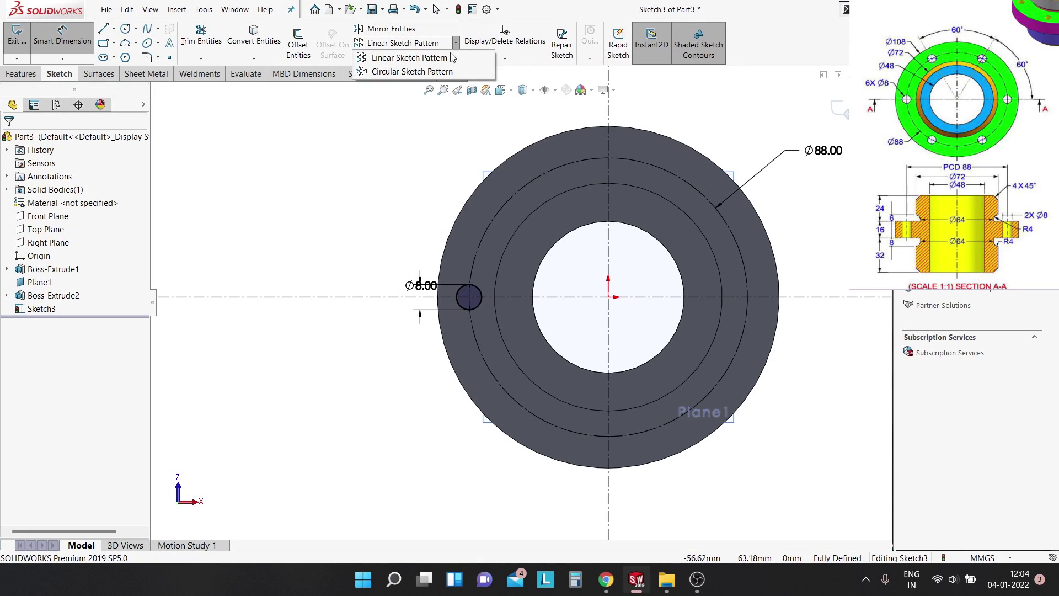
pyautogui.click(415, 72)
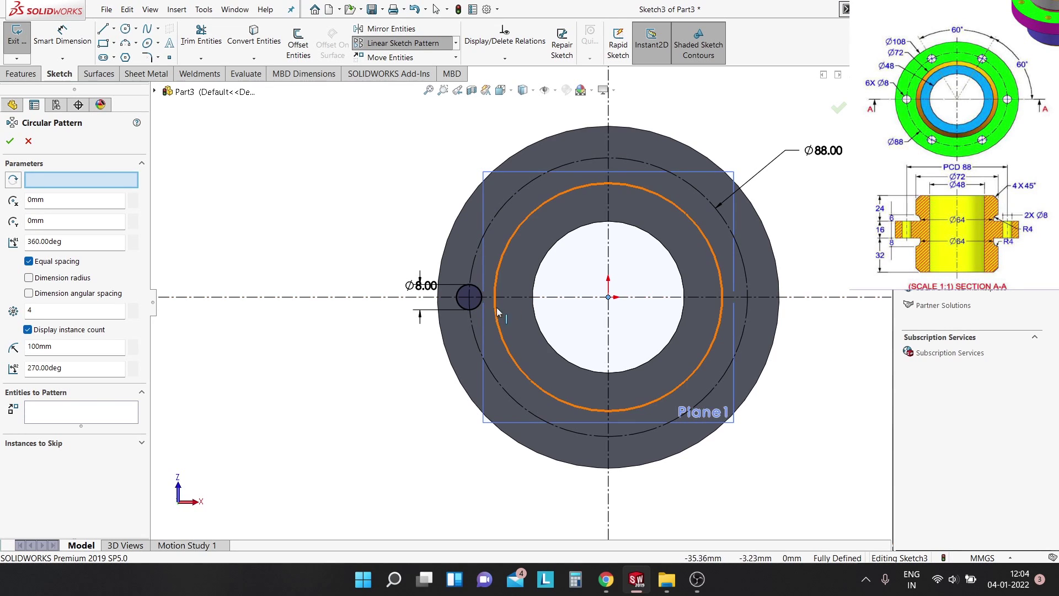
pyautogui.scroll(-2, 495, 313)
pyautogui.scroll(-1, 495, 313)
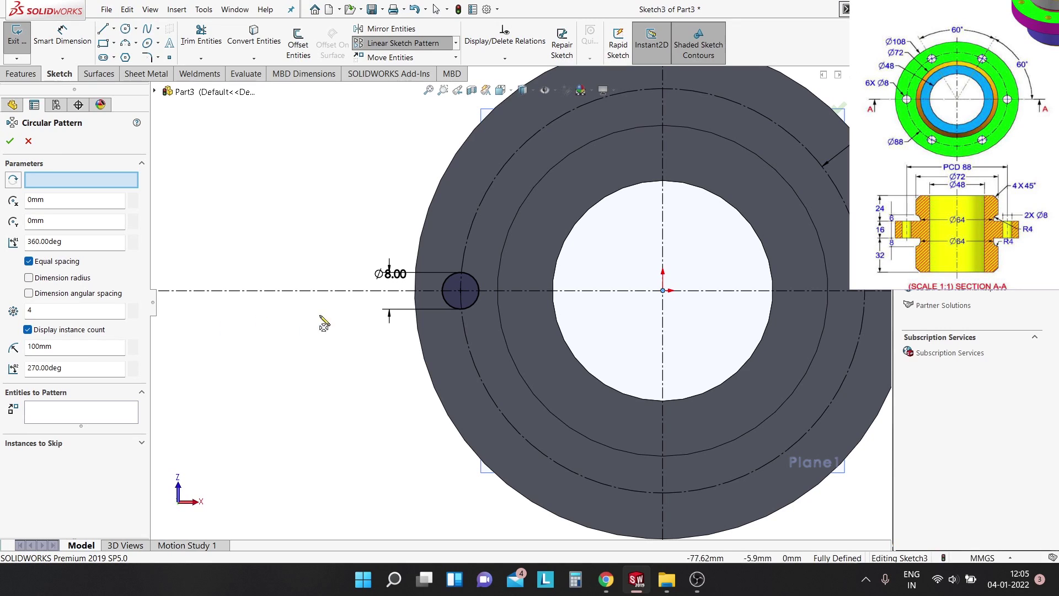
pyautogui.click(446, 304)
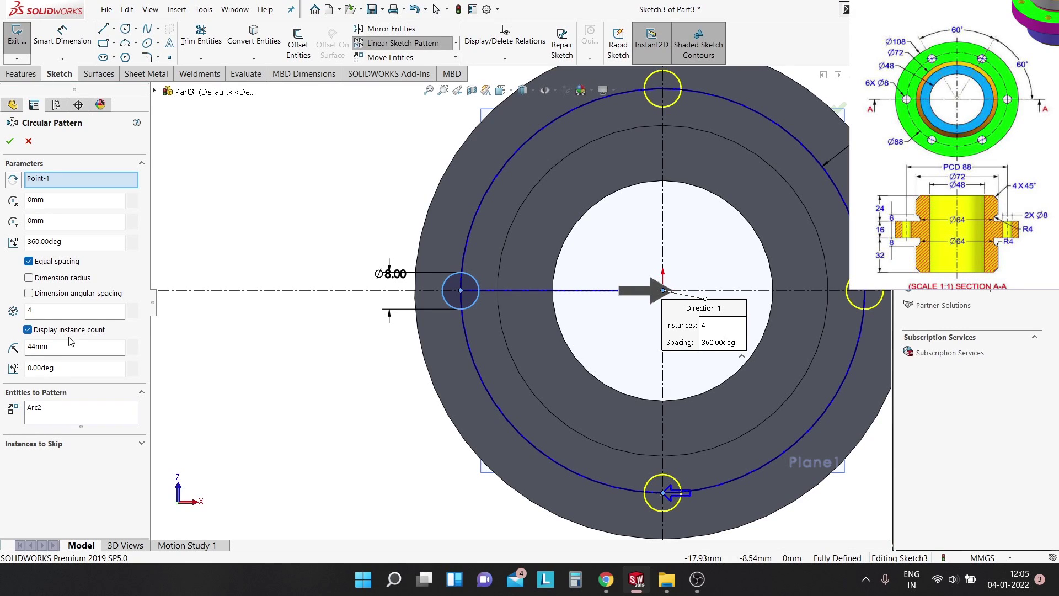
pyautogui.doubleClick(52, 312)
pyautogui.write('6')
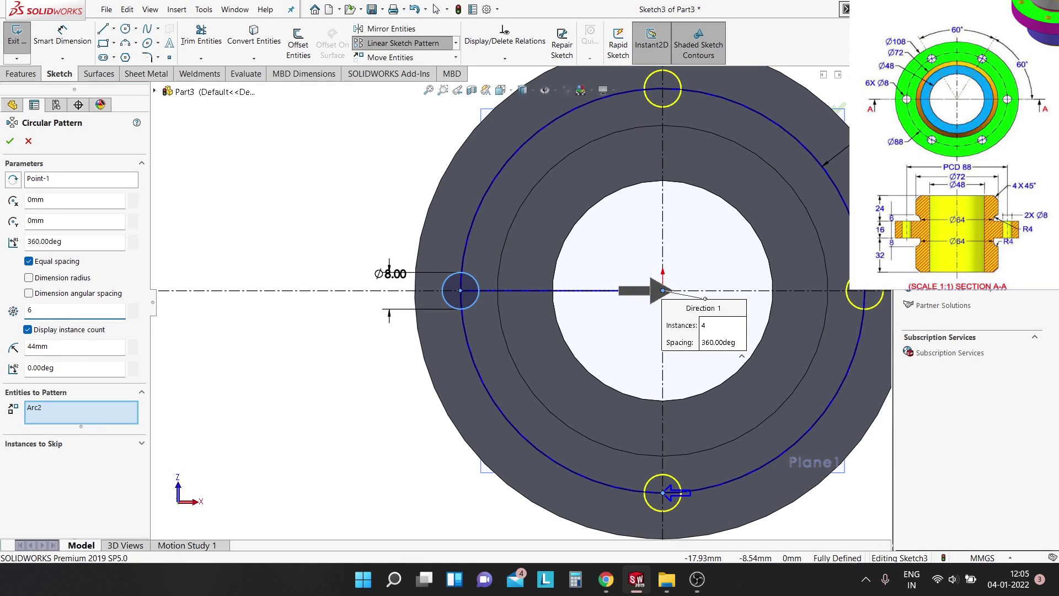
pyautogui.click(10, 141)
# - Drag the right hole's centre onto the centreline and dismiss the over-define warning
pyautogui.press('f')
pyautogui.scroll(-3, 620, 302)
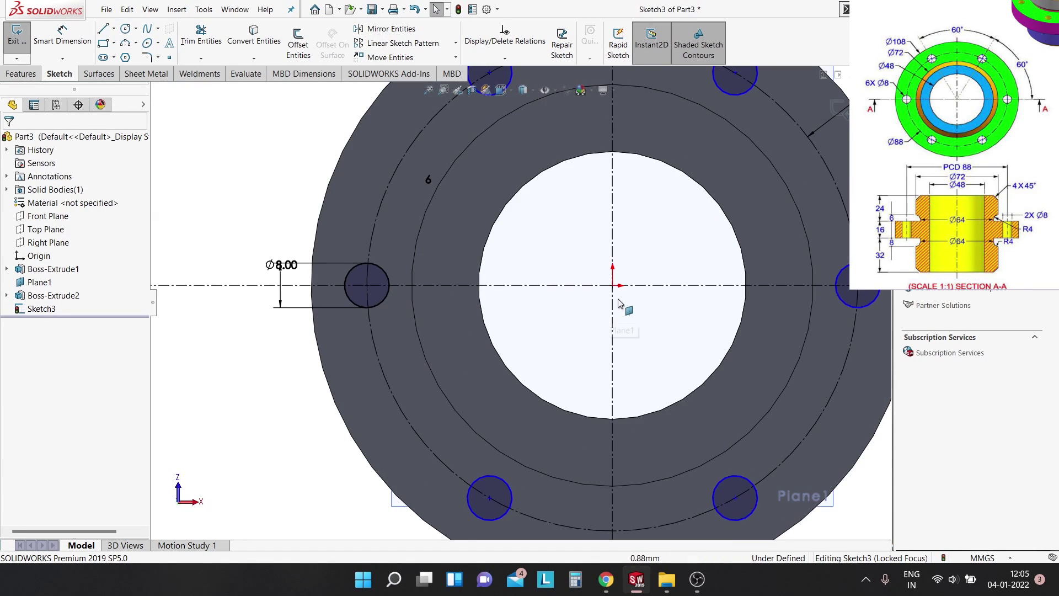
pyautogui.moveTo(613, 285); pyautogui.dragTo(628, 283)
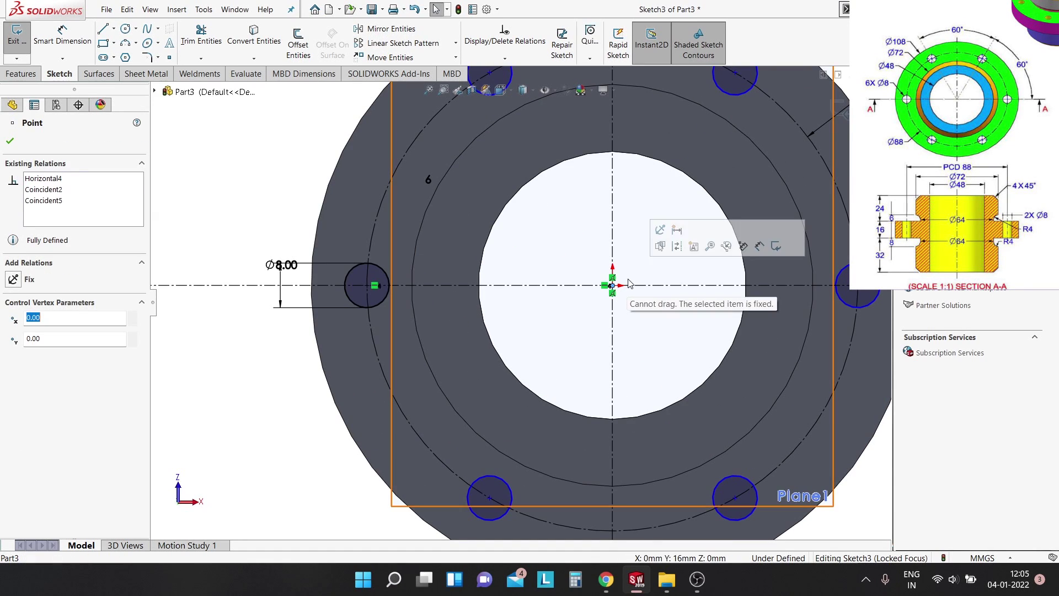
pyautogui.press('Escape')
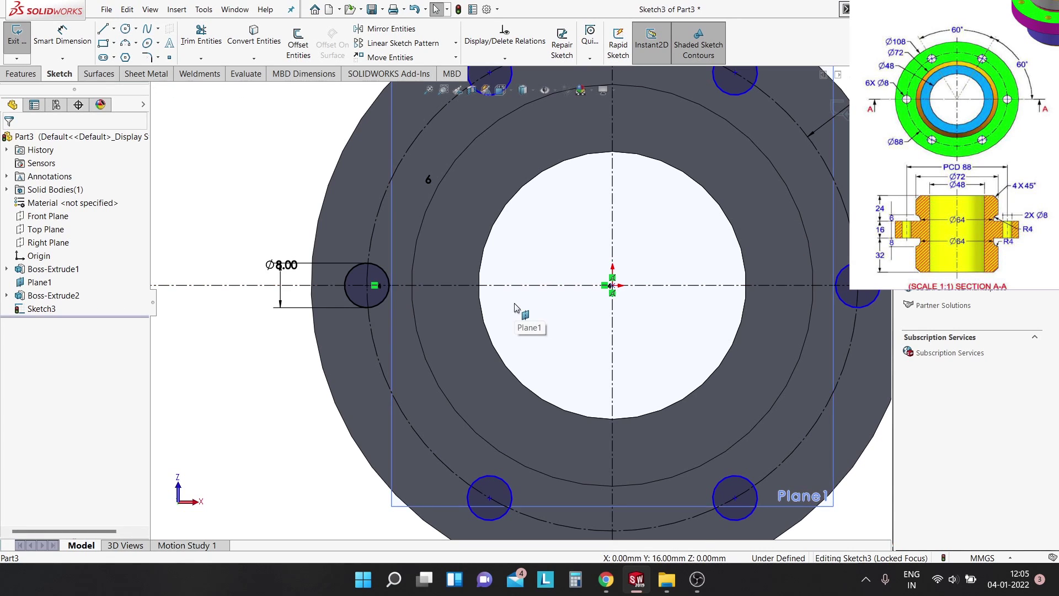
pyautogui.scroll(-3, 610, 301)
pyautogui.scroll(1, 603, 284)
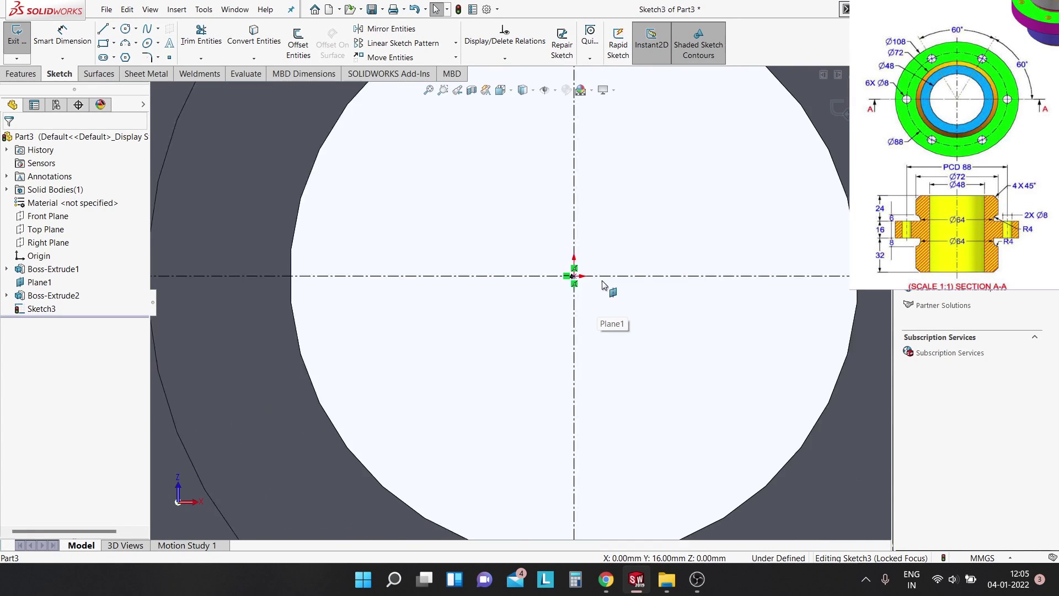
pyautogui.scroll(3, 603, 284)
pyautogui.scroll(2, 602, 284)
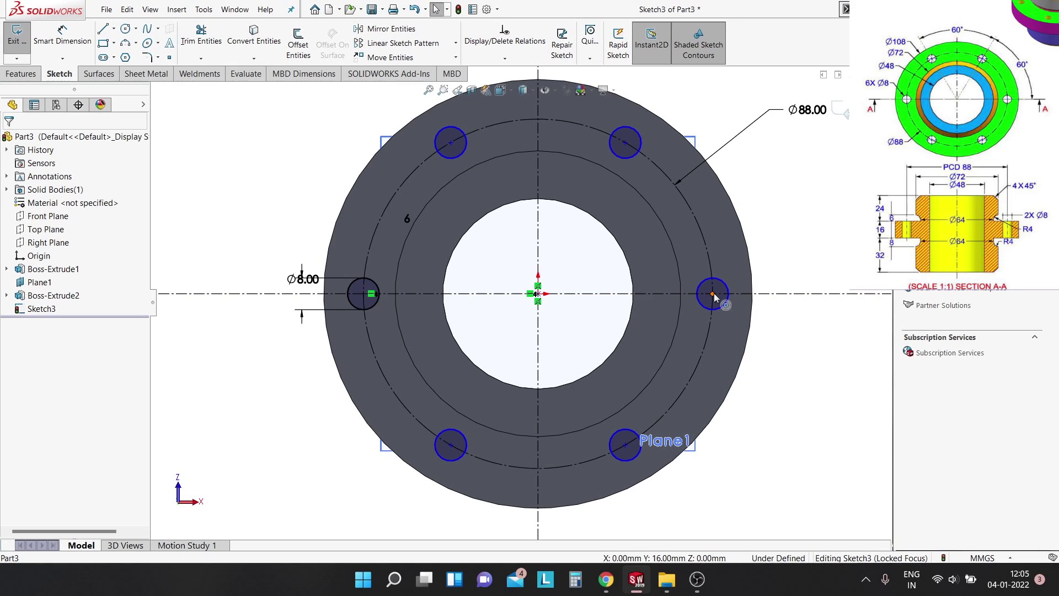
pyautogui.moveTo(713, 293); pyautogui.dragTo(709, 314)
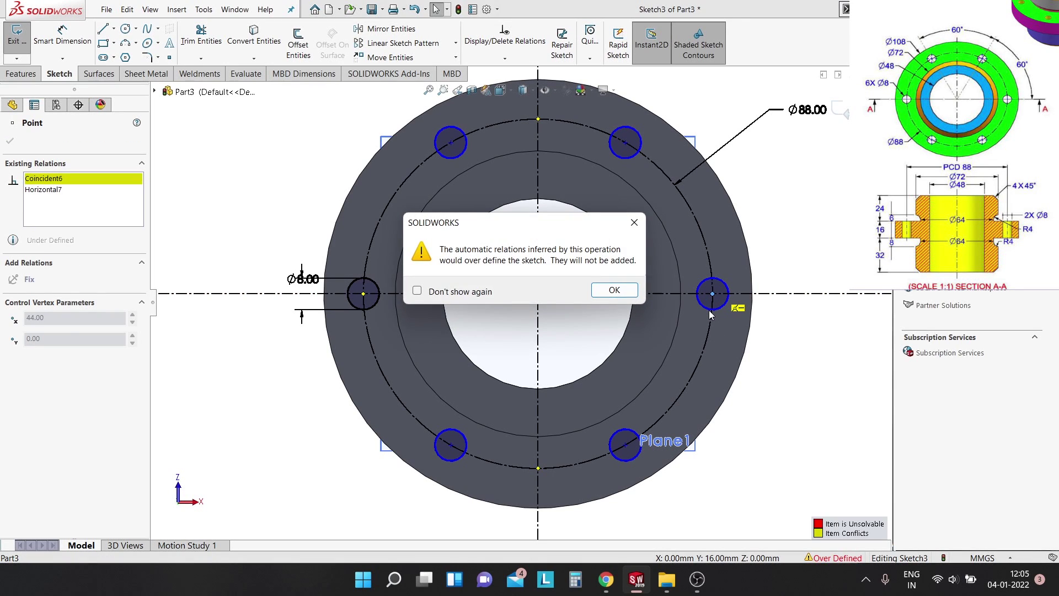
pyautogui.press('Return')
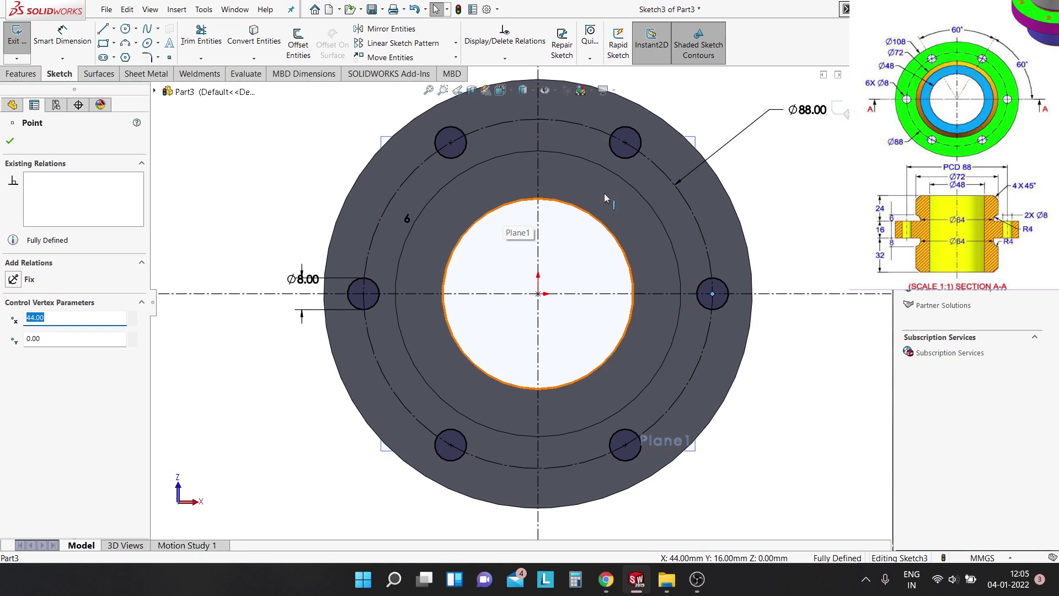
pyautogui.scroll(-2, 555, 244)
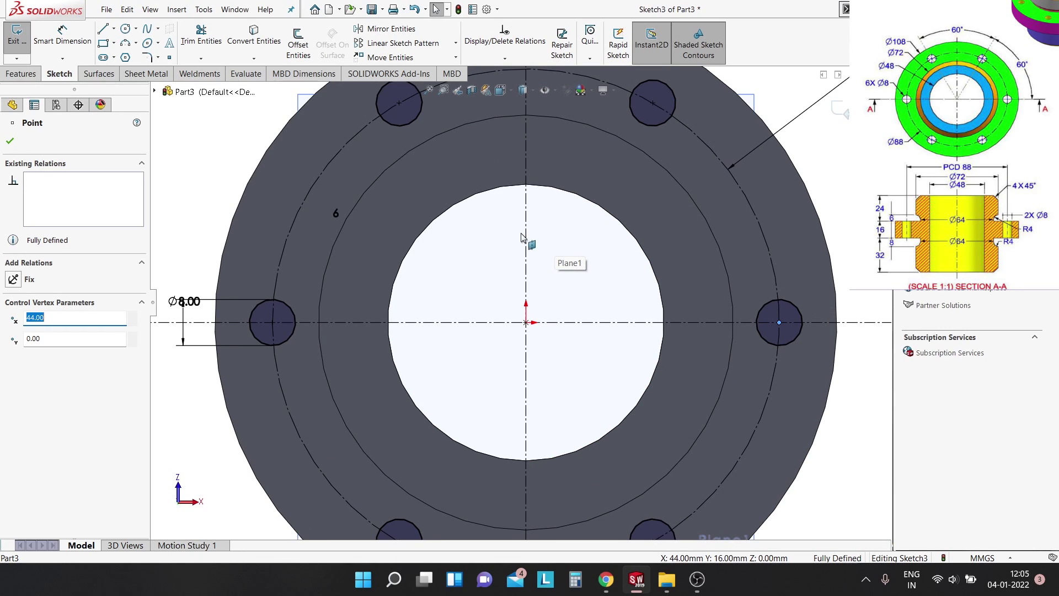
pyautogui.scroll(1, 524, 239)
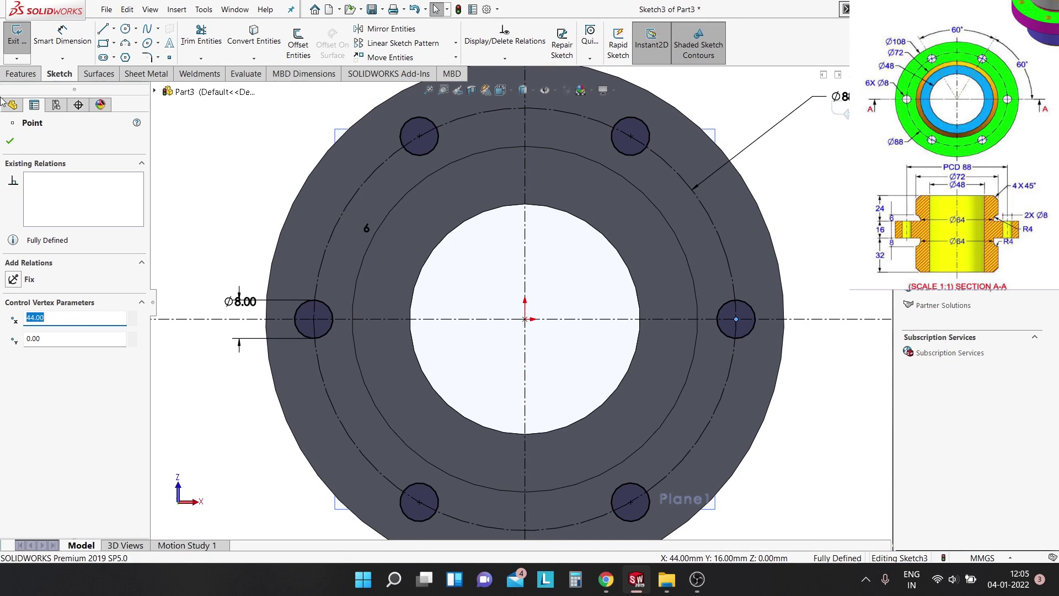
# - Start an Extruded Cut from the hole sketch, Blind 16 mm deep
pyautogui.click(10, 143)
pyautogui.click(20, 73)
pyautogui.click(191, 41)
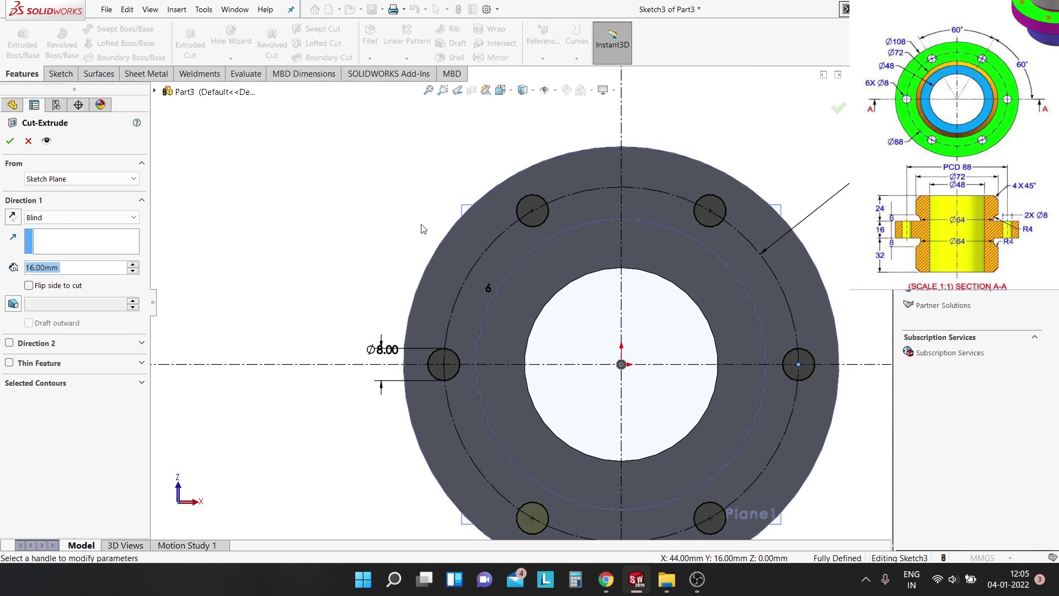
# - Select all six Ø8 bolt-hole circles and cut them Through All the flange
pyautogui.click(451, 377)
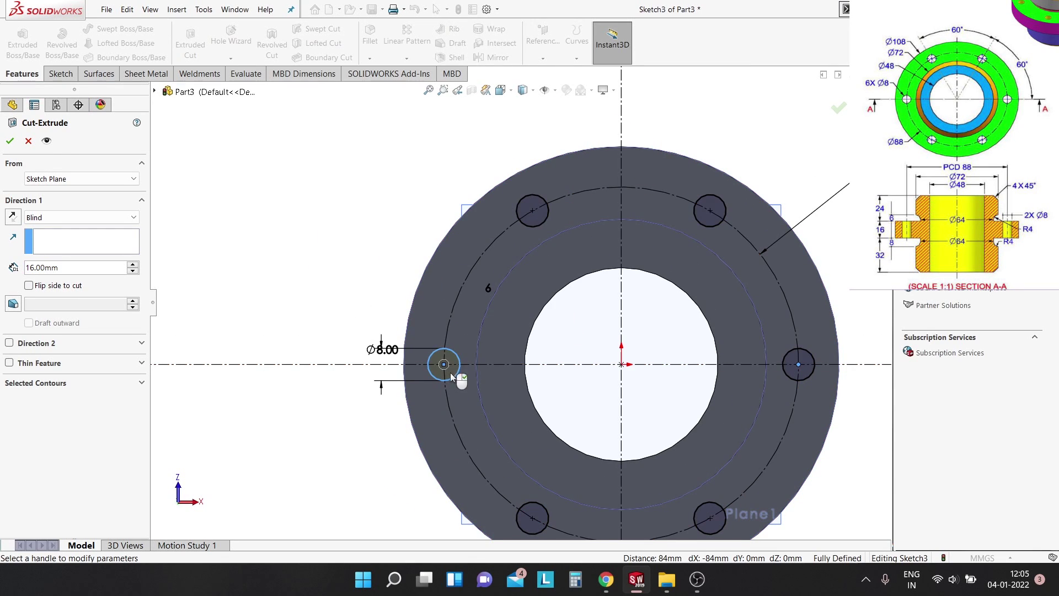
pyautogui.click(534, 216)
pyautogui.click(699, 214)
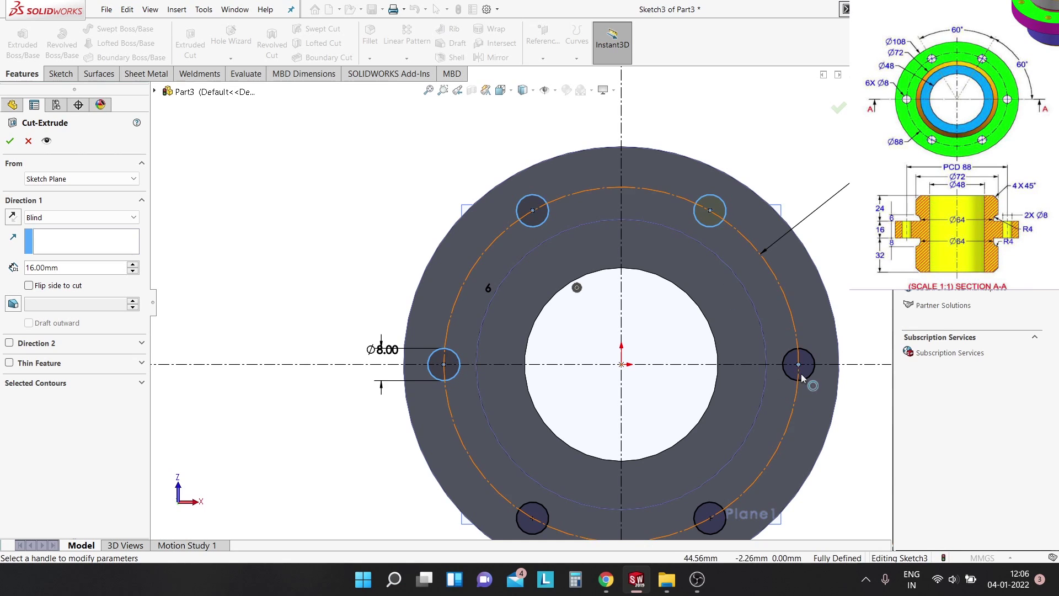
pyautogui.click(706, 520)
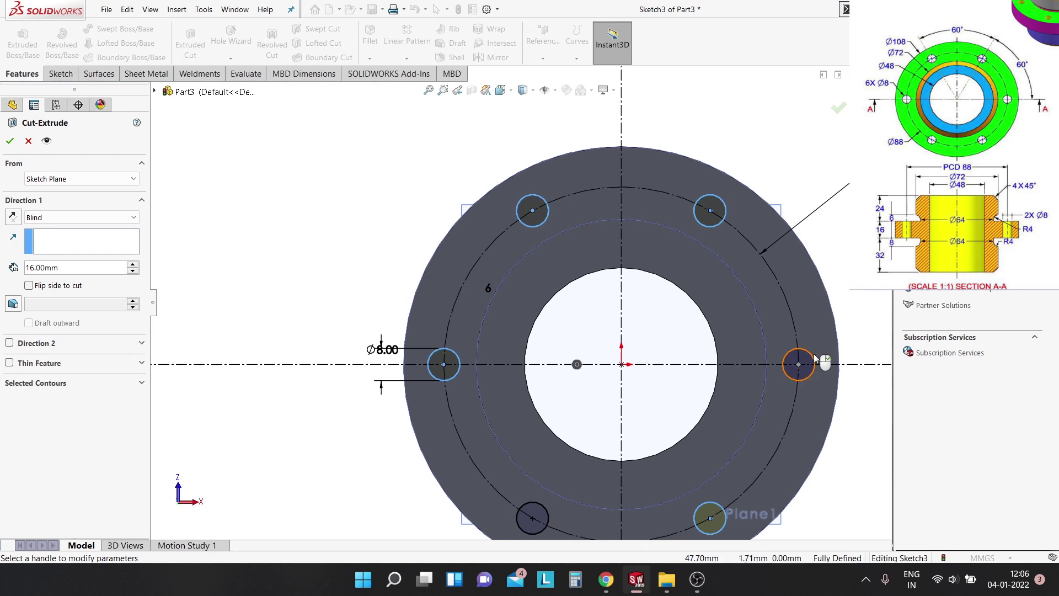
pyautogui.click(798, 365)
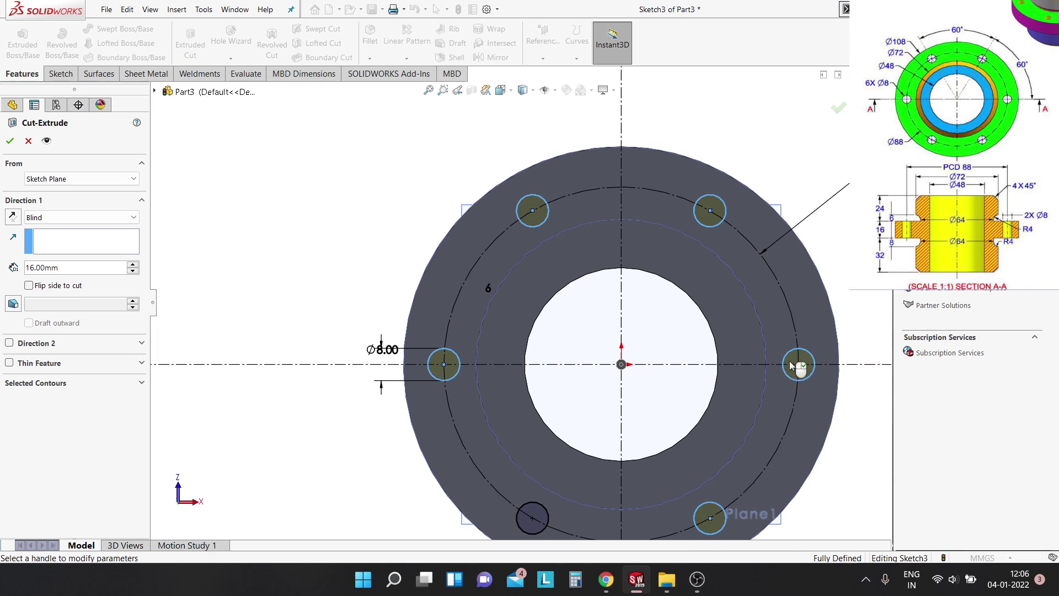
pyautogui.click(532, 517)
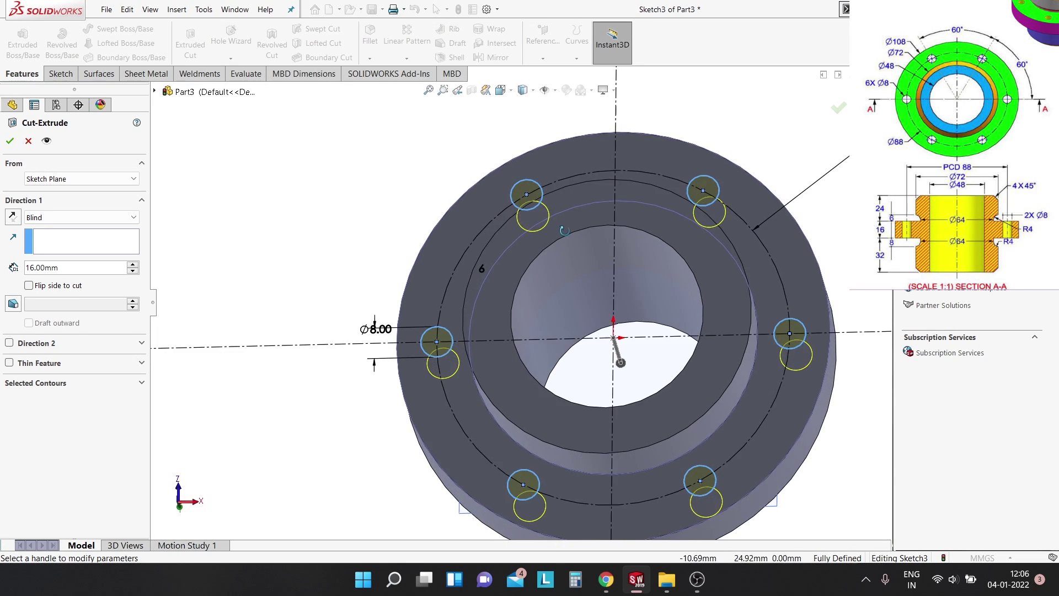
pyautogui.click(61, 217)
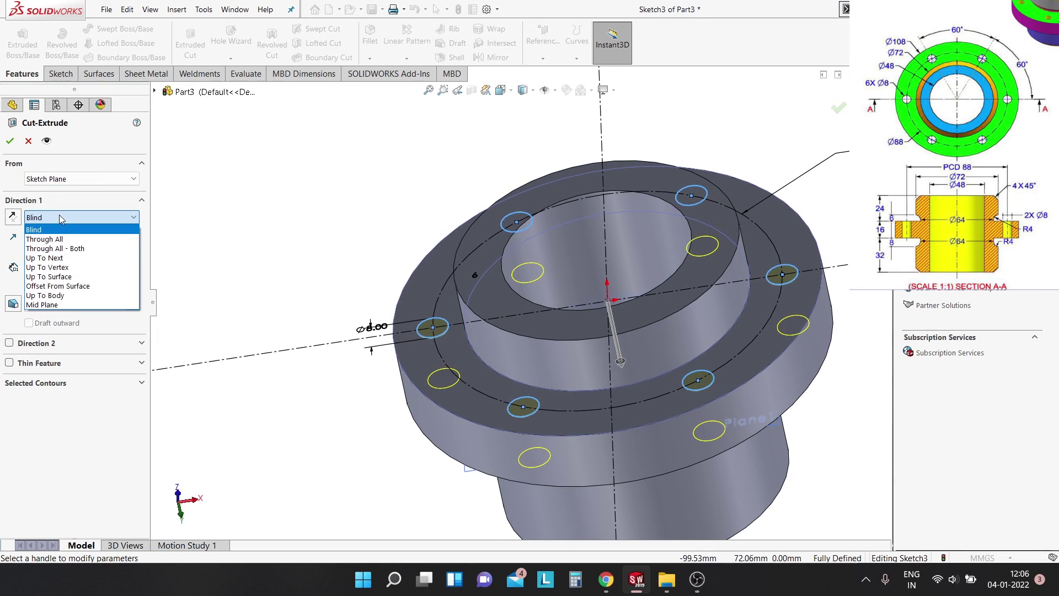
pyautogui.click(52, 237)
pyautogui.click(9, 142)
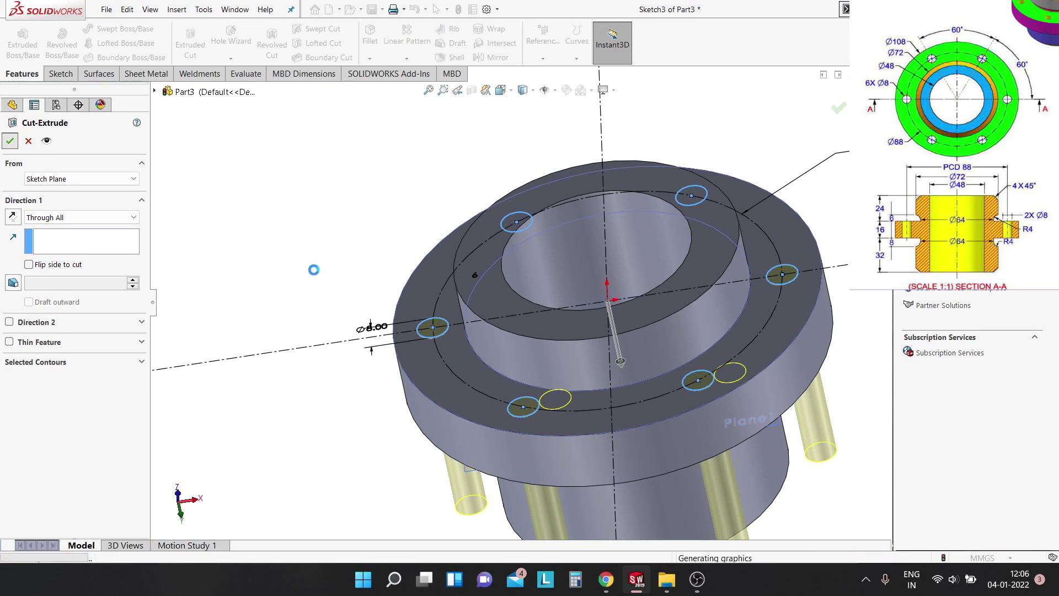
pyautogui.moveTo(395, 266)
pyautogui.mouseDown(button='middle')
pyautogui.moveTo(367, 189)
pyautogui.moveTo(390, 225)
pyautogui.mouseUp(button='middle')
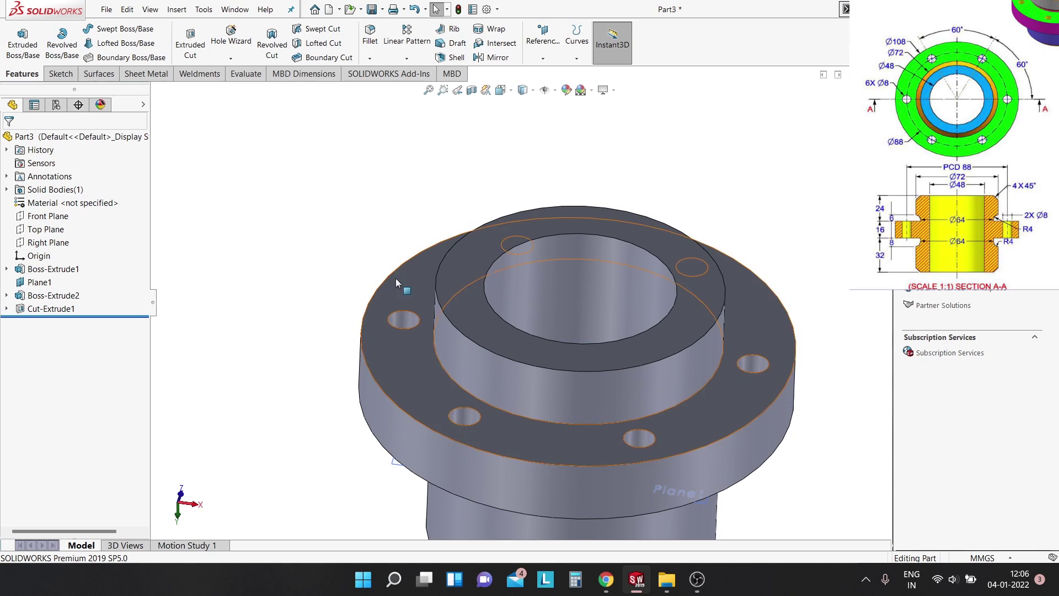
pyautogui.click(61, 282)
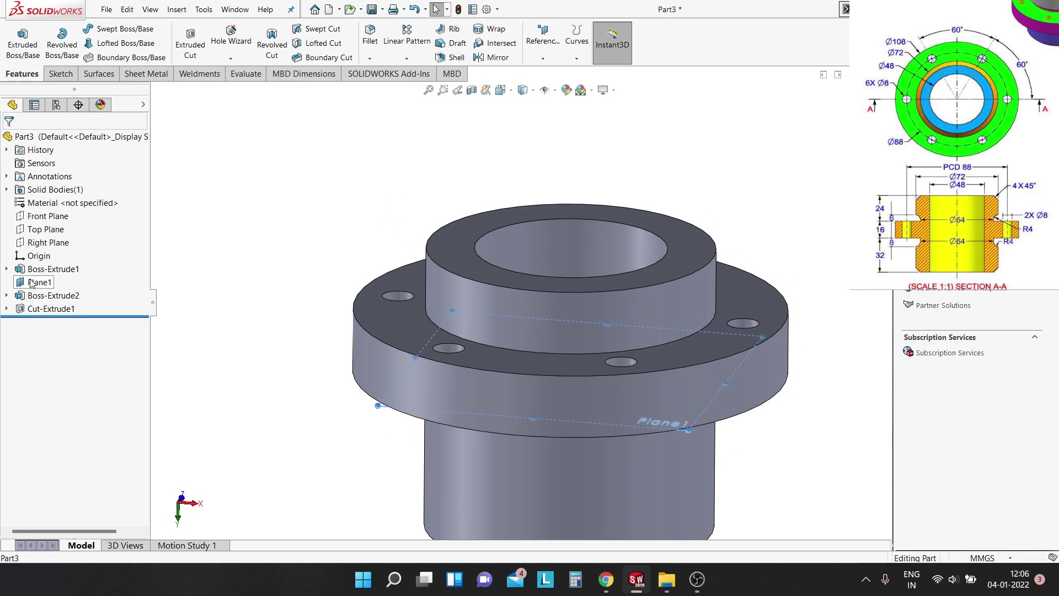
pyautogui.press('Escape')
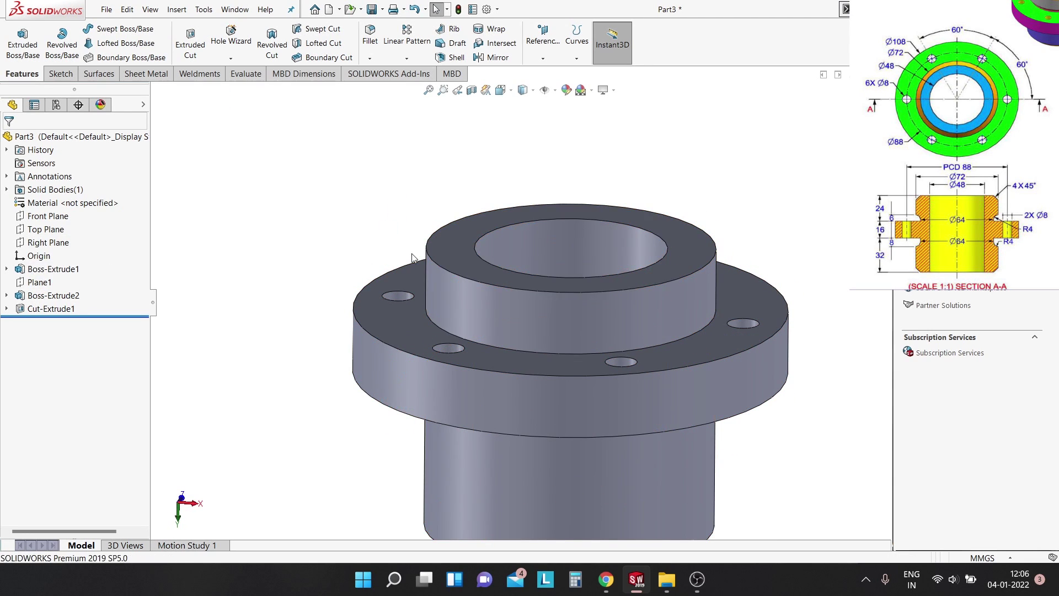
pyautogui.moveTo(496, 276)
pyautogui.mouseDown(button='middle')
pyautogui.moveTo(536, 235)
pyautogui.moveTo(575, 277)
pyautogui.mouseUp(button='middle')
pyautogui.scroll(3, 537, 235)
pyautogui.scroll(-3, 575, 276)
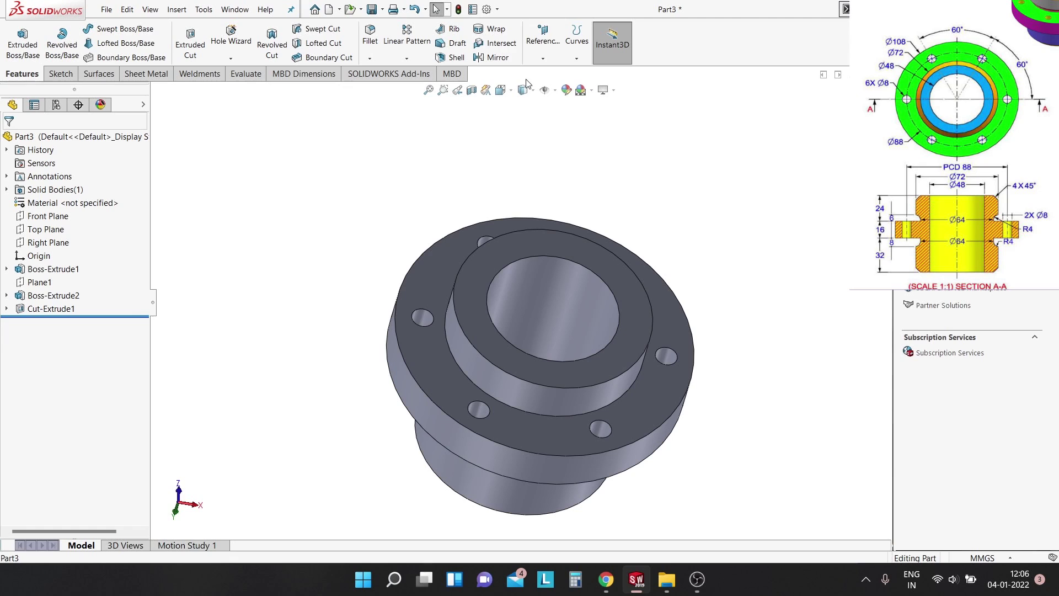
pyautogui.click(542, 34)
pyautogui.click(549, 70)
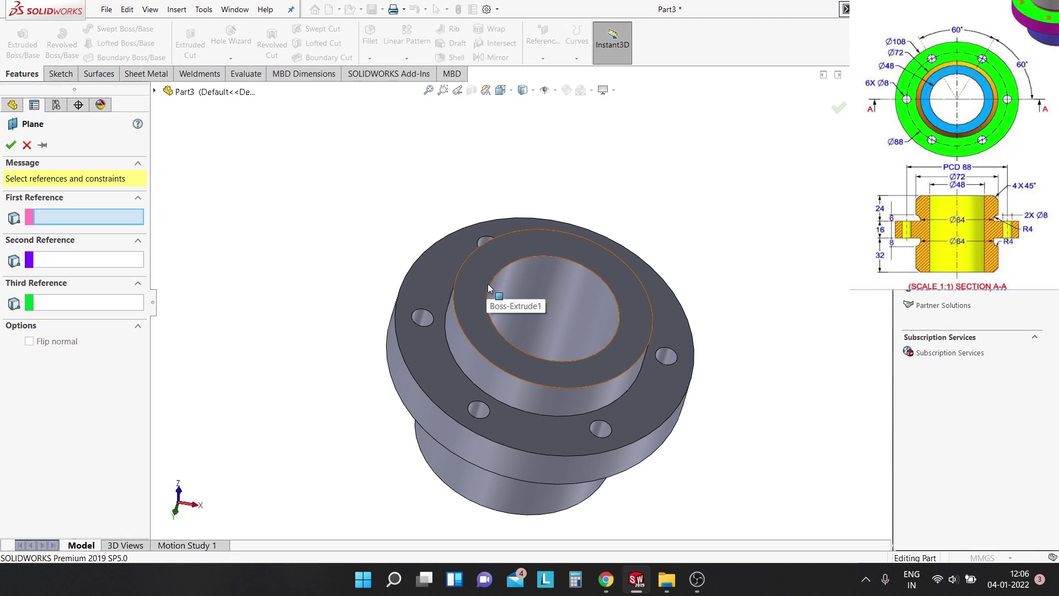
pyautogui.click(438, 296)
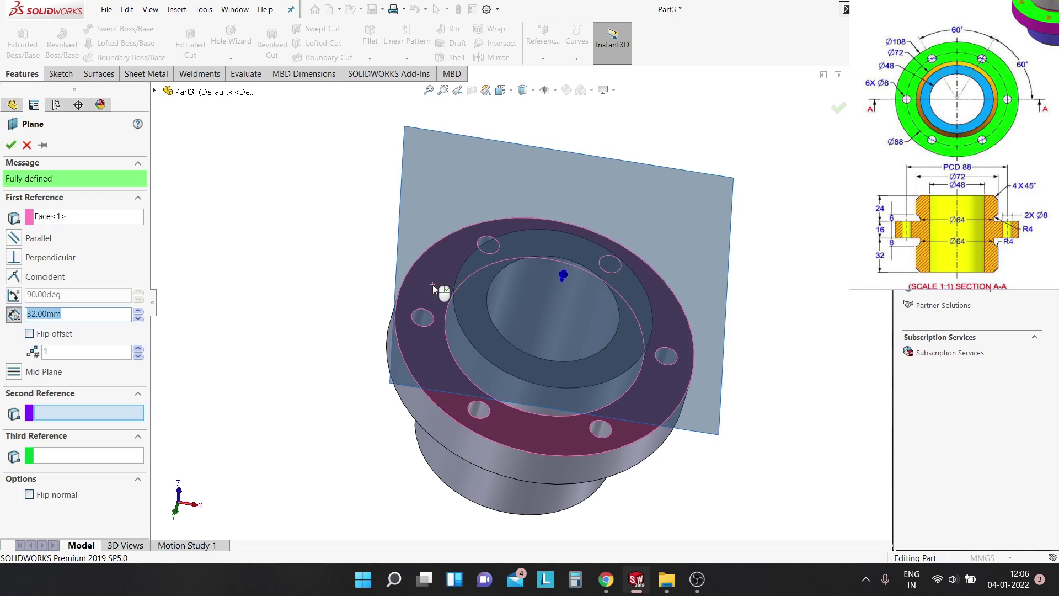
pyautogui.moveTo(433, 285); pyautogui.dragTo(485, 186, button='middle')
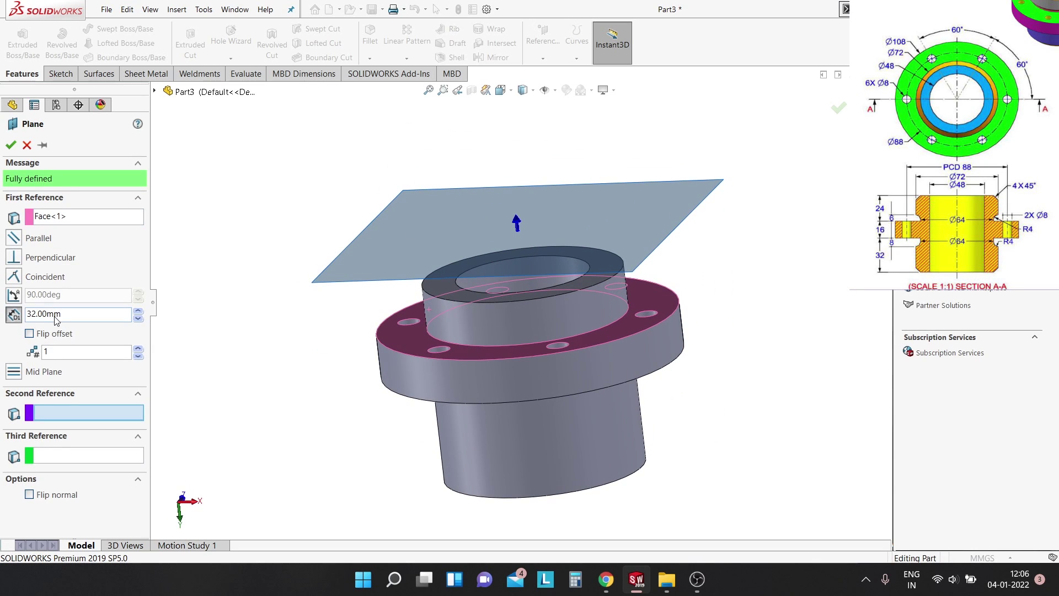
pyautogui.write('6')
pyautogui.press('Return')
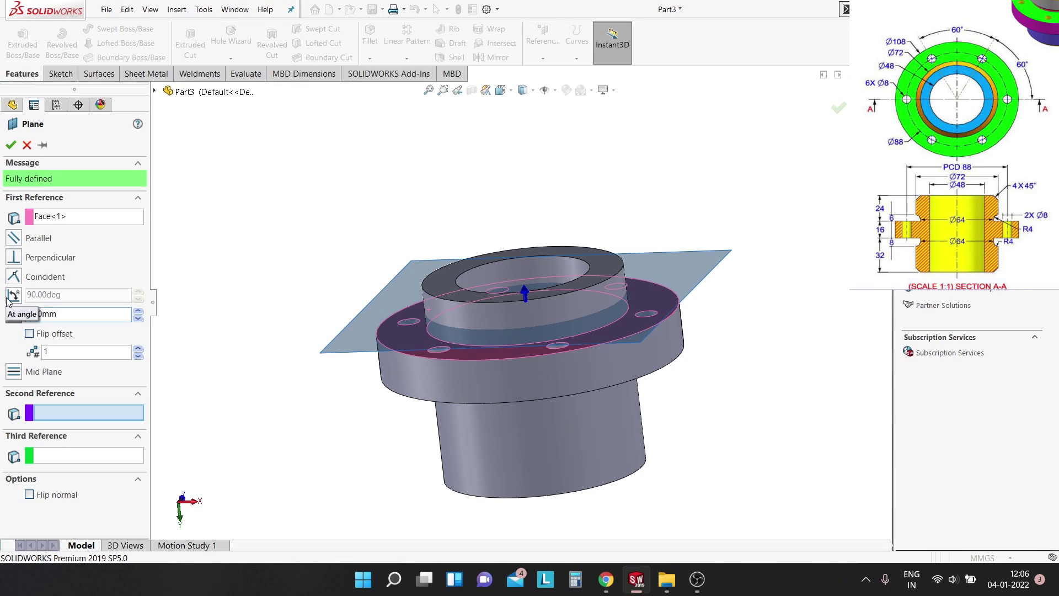
pyautogui.press('Return')
# - Draw a circle centred on the origin on the flange's top face, viewed normal to it
pyautogui.moveTo(247, 207); pyautogui.dragTo(345, 213, button='middle')
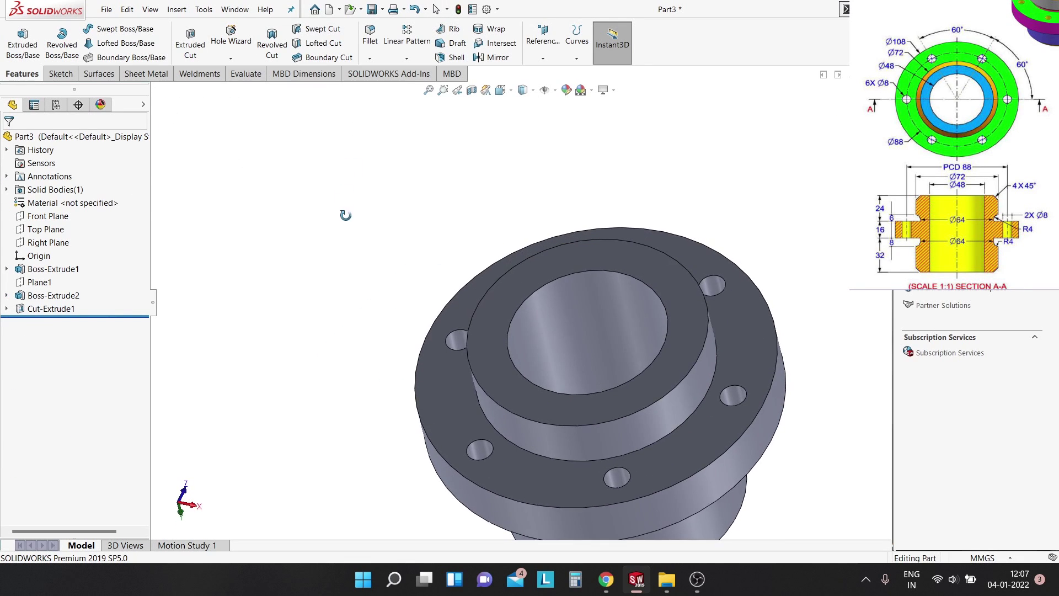
pyautogui.click(428, 393)
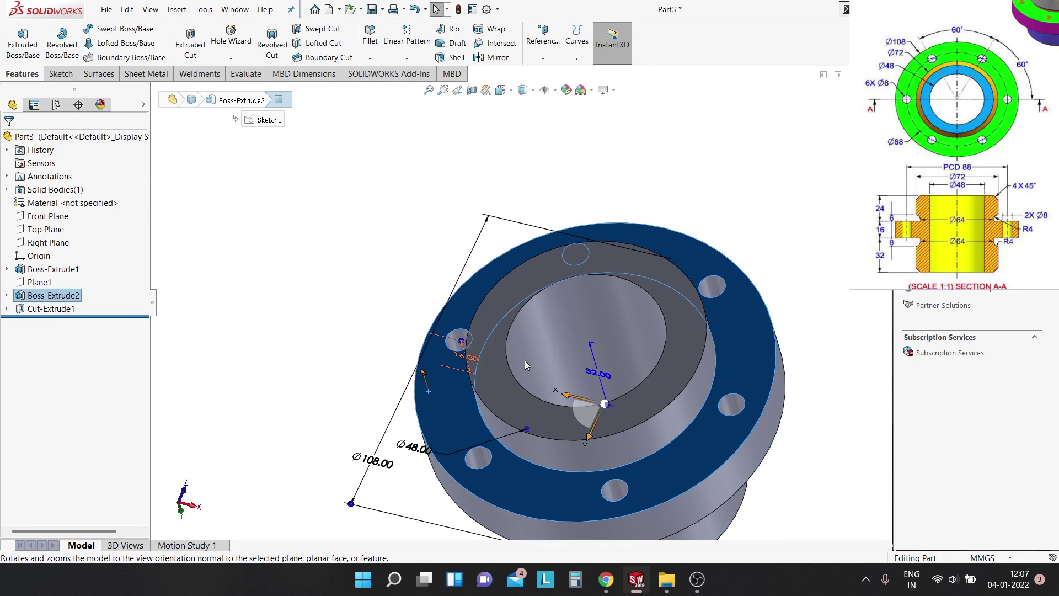
pyautogui.click(524, 360)
pyautogui.click(60, 73)
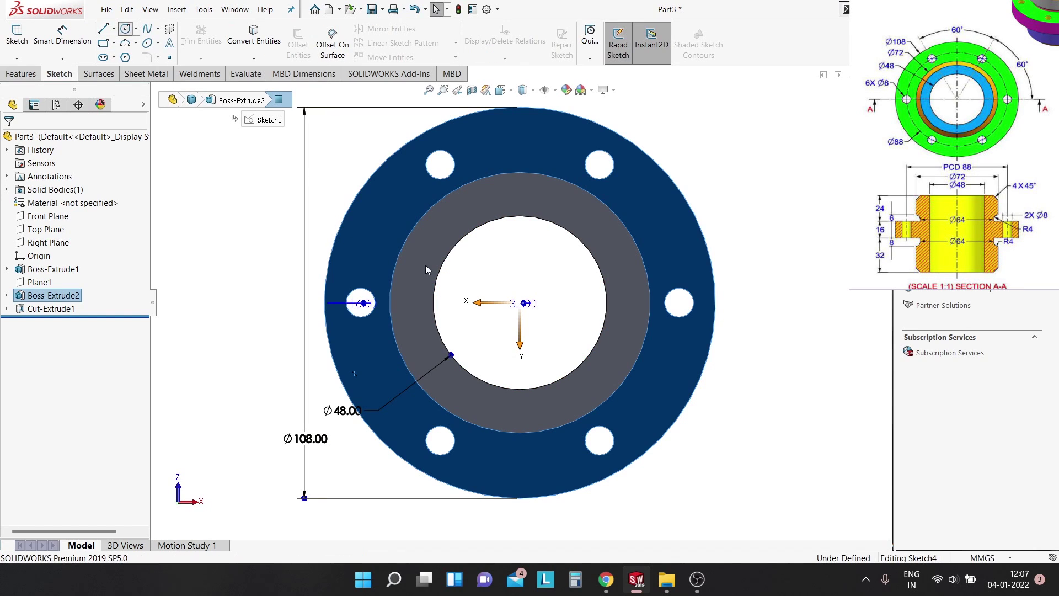
pyautogui.click(126, 29)
pyautogui.click(520, 302)
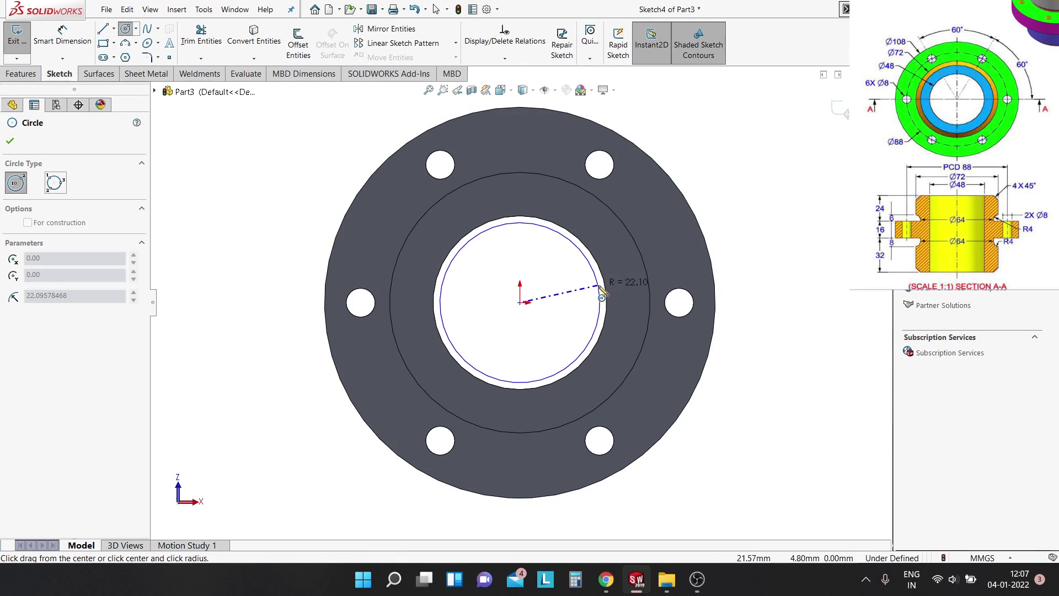
pyautogui.click(621, 266)
# - Dimension the circle's diameter to 64 mm, leaving it fully defined
pyautogui.click(59, 33)
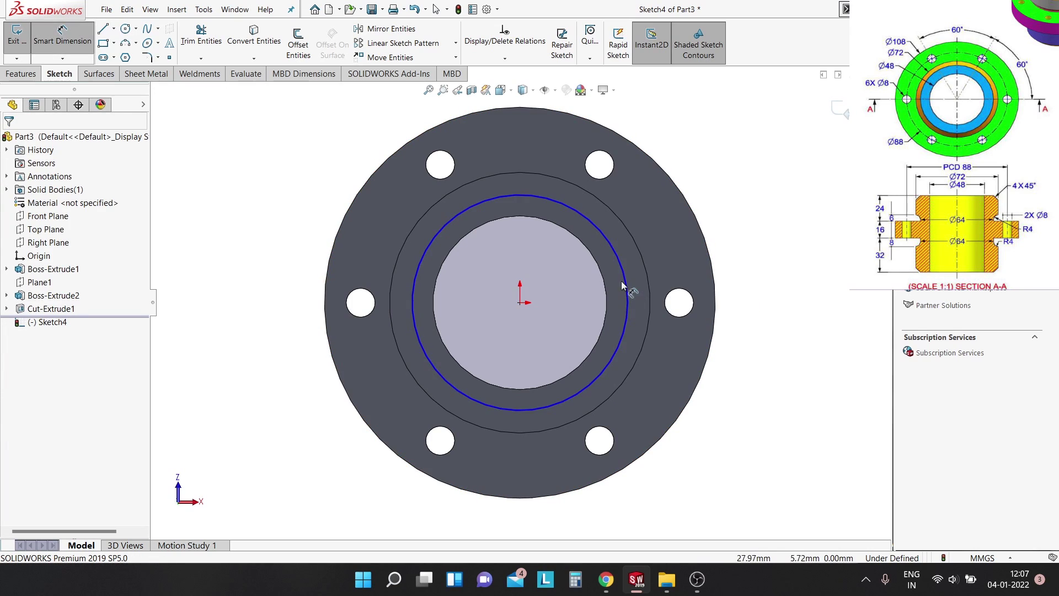
pyautogui.click(623, 279)
pyautogui.click(733, 196)
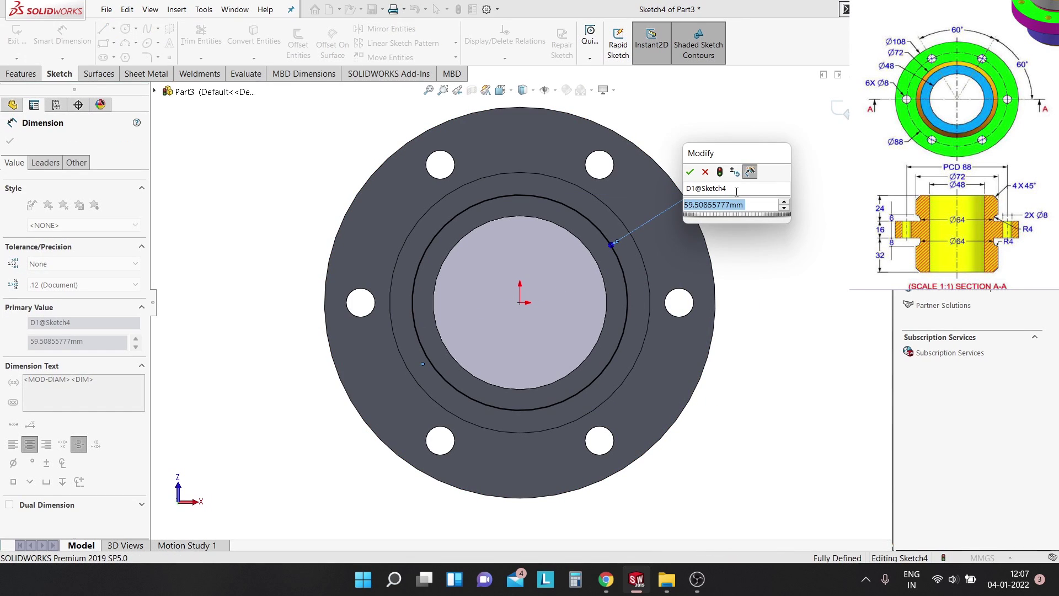
pyautogui.write('64')
pyautogui.press('Return')
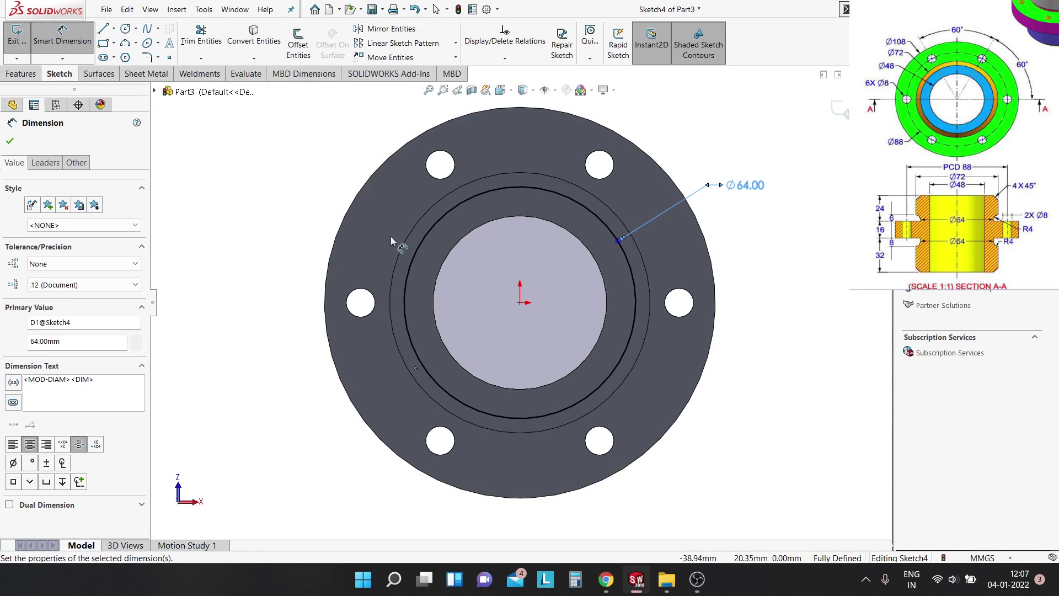
pyautogui.click(520, 303)
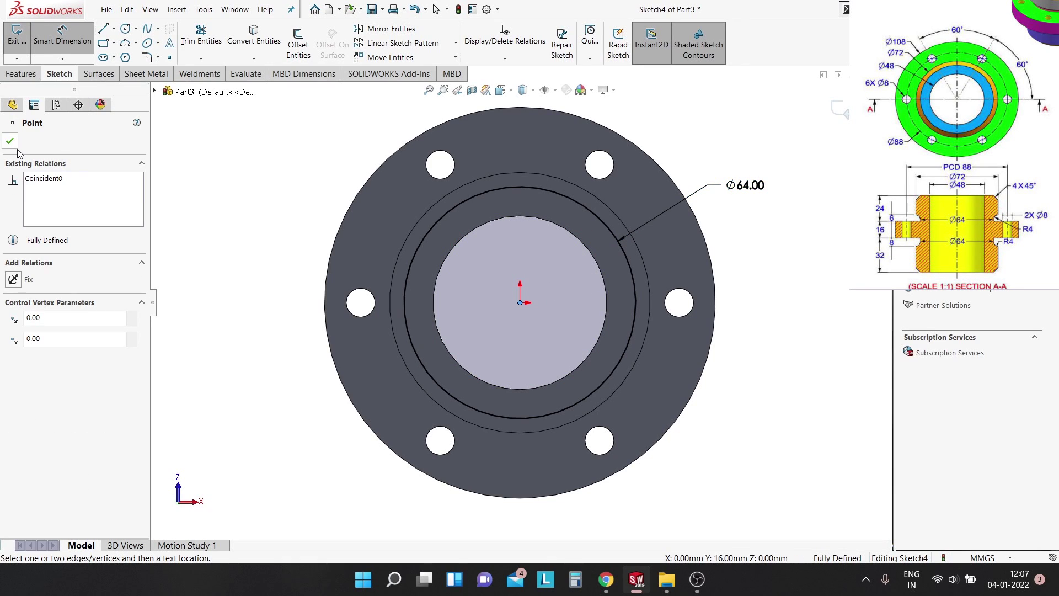
pyautogui.press('Escape')
pyautogui.press('Escape')
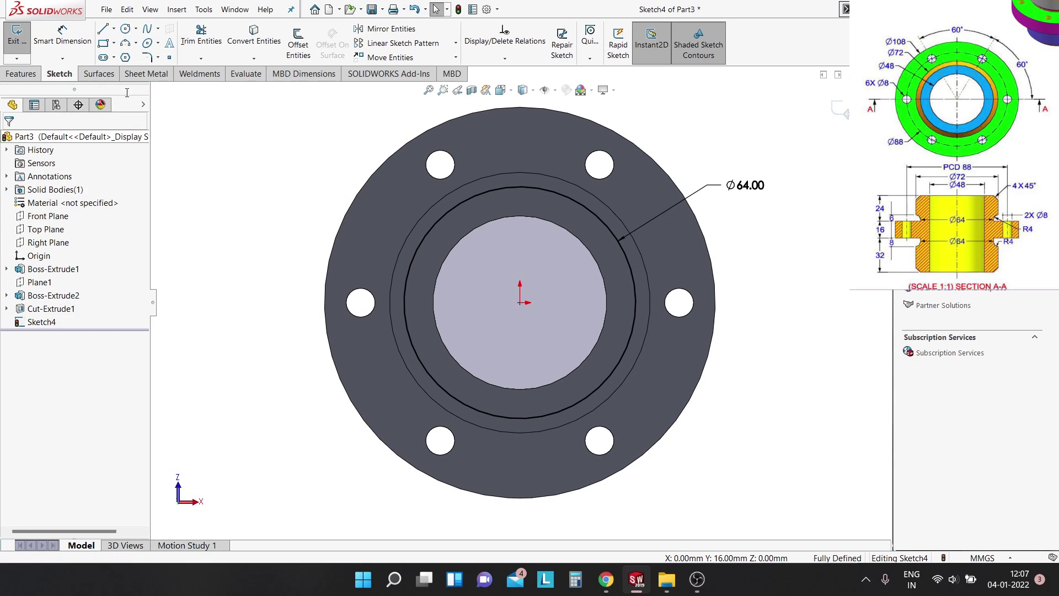
# - Draw a larger second circle centred on the origin, discarding an accidental small one
pyautogui.click(126, 32)
pyautogui.click(520, 303)
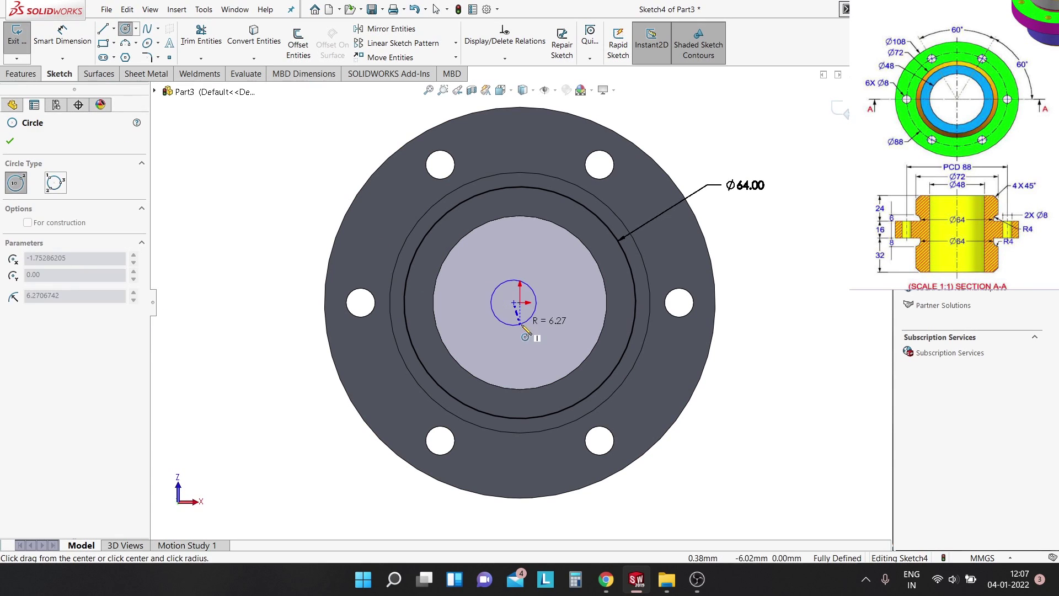
pyautogui.press('Escape')
pyautogui.click(126, 28)
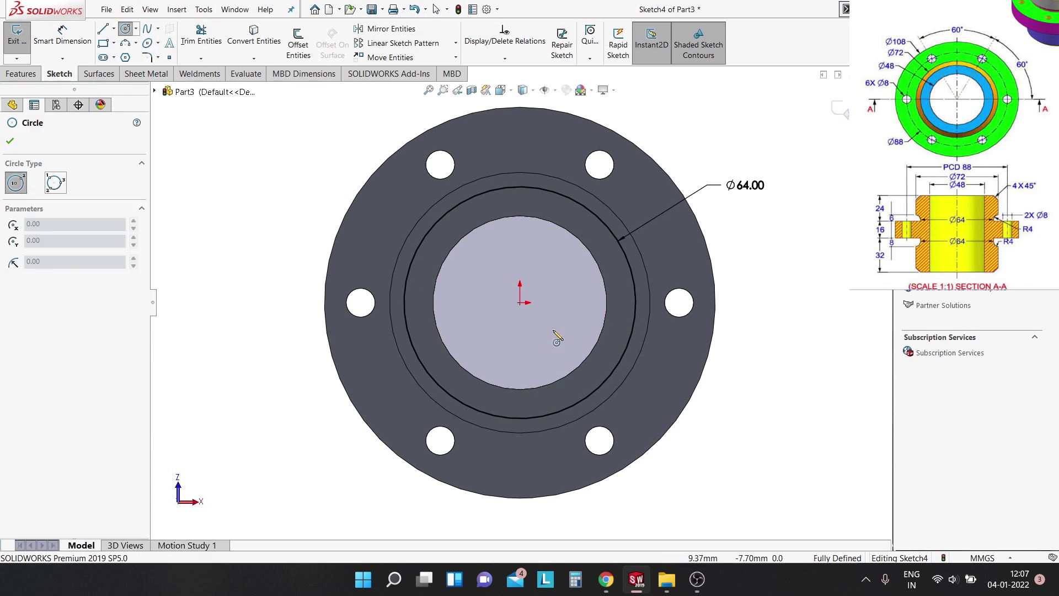
pyautogui.click(520, 302)
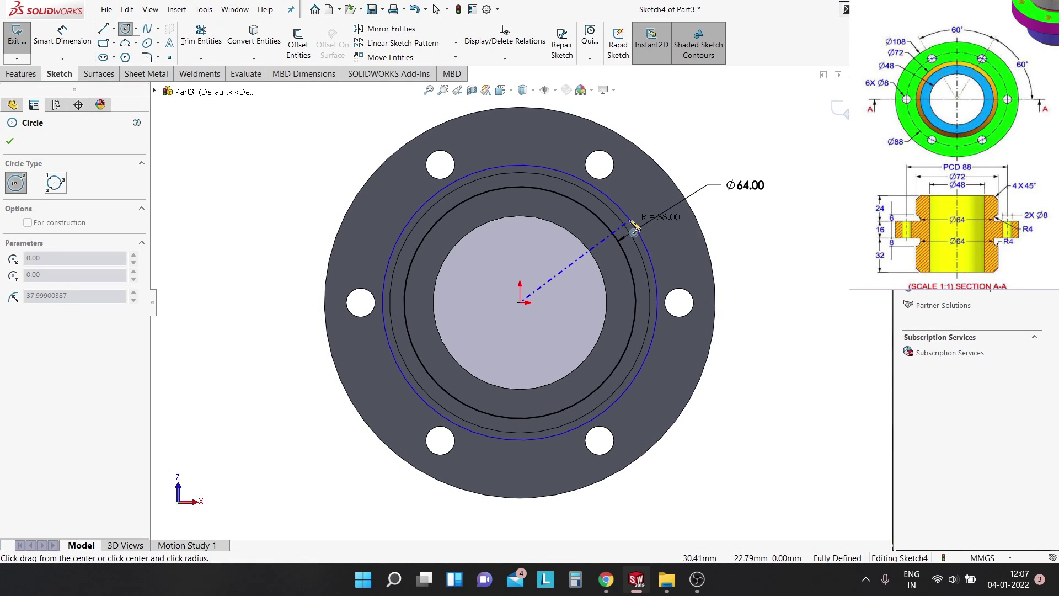
pyautogui.click(646, 202)
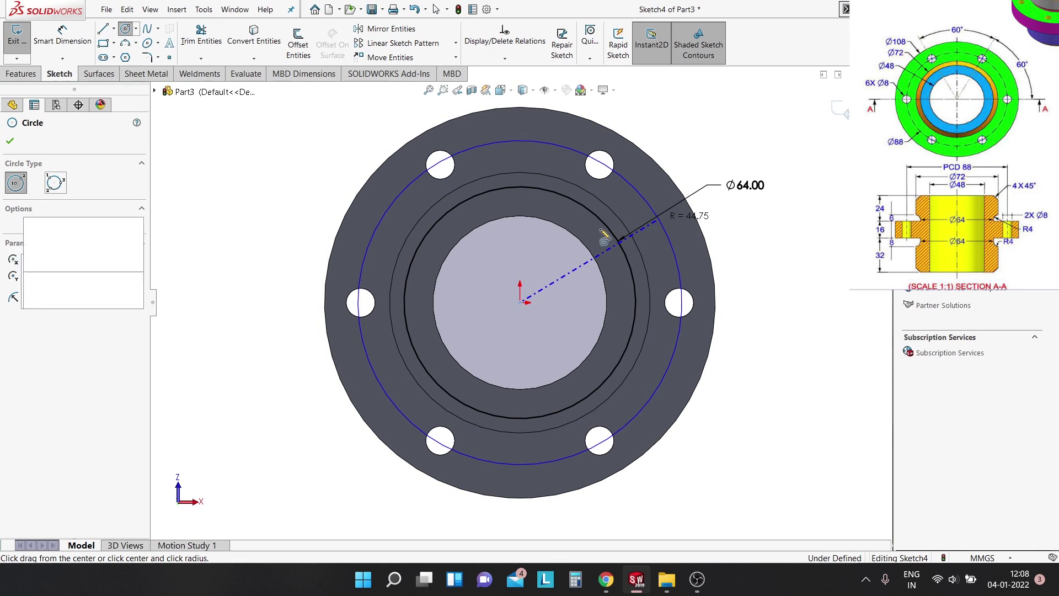
# - Dimension the new circle's diameter to 72 mm
pyautogui.click(651, 200)
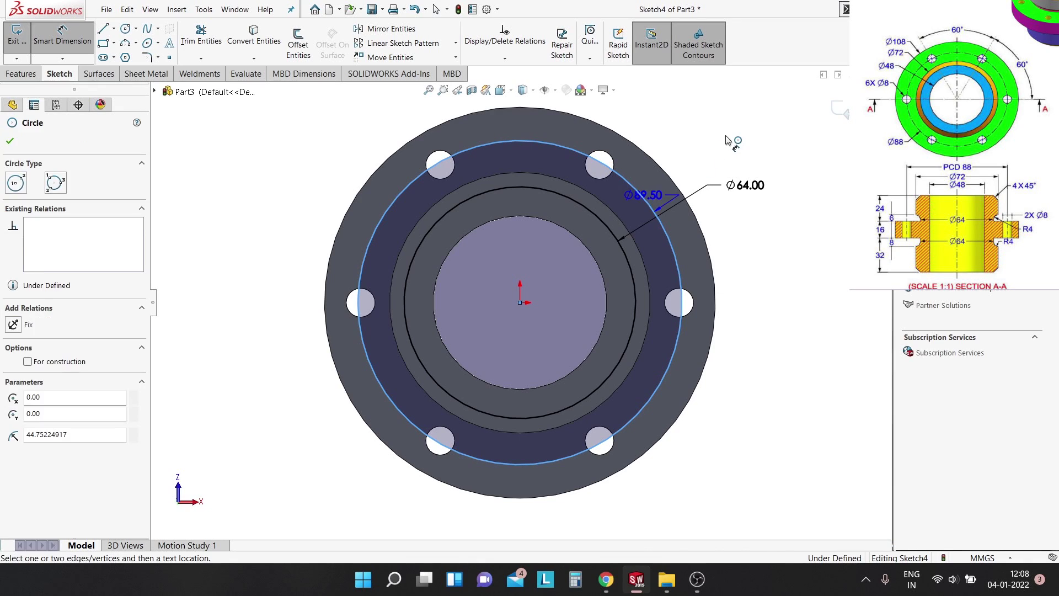
pyautogui.click(725, 143)
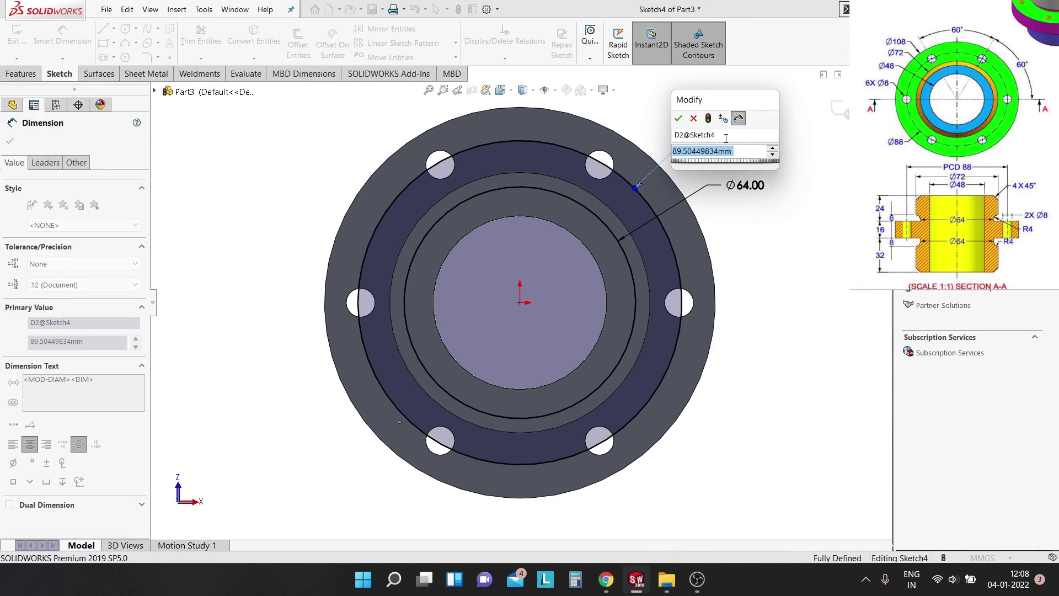
pyautogui.write('72')
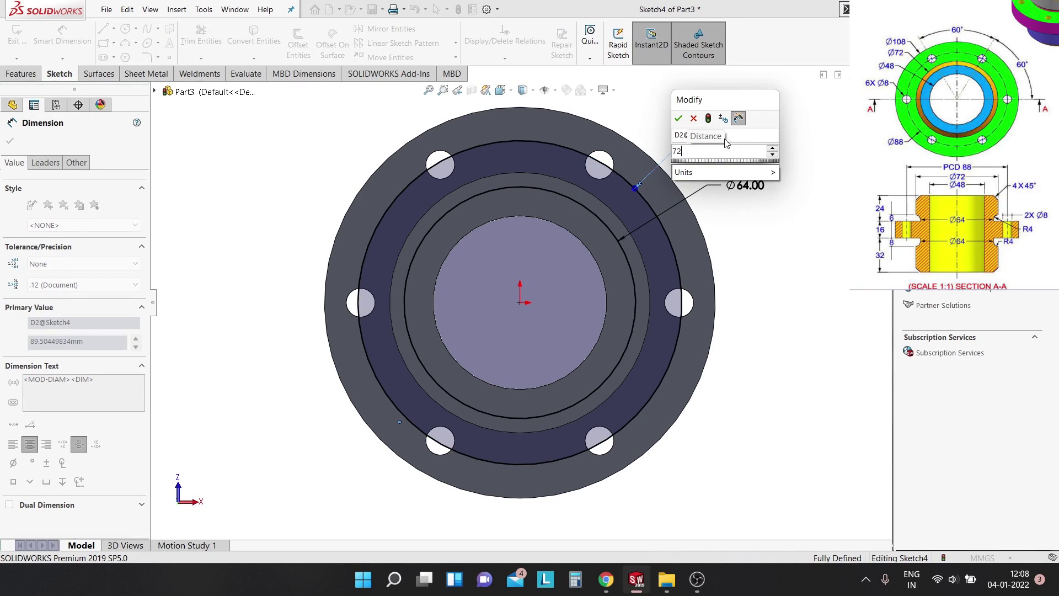
pyautogui.click(678, 118)
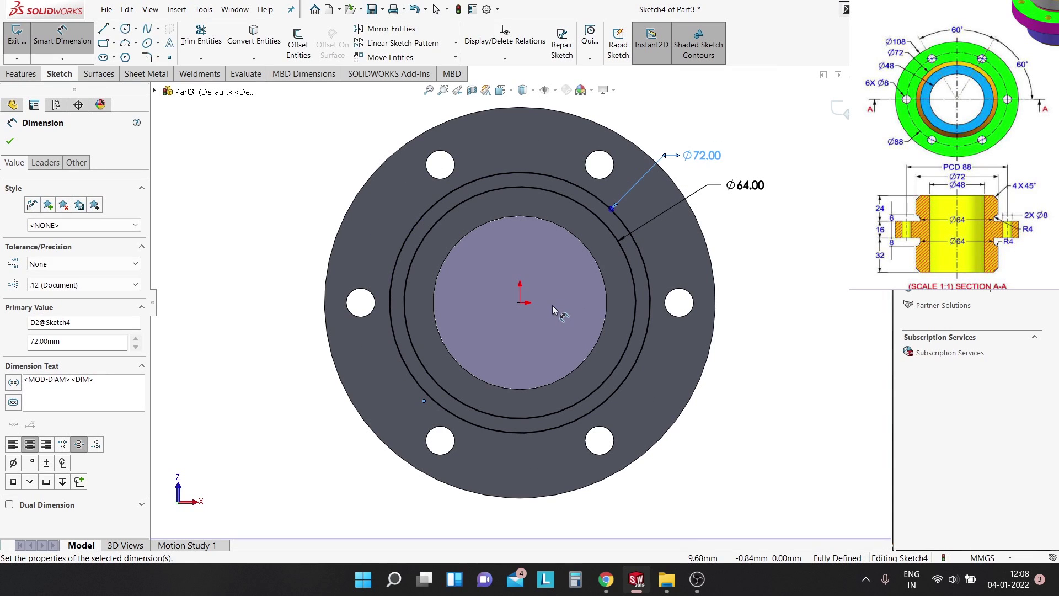
pyautogui.moveTo(557, 309)
pyautogui.mouseDown(button='middle')
pyautogui.moveTo(499, 182)
pyautogui.moveTo(400, 256)
pyautogui.mouseUp(button='middle')
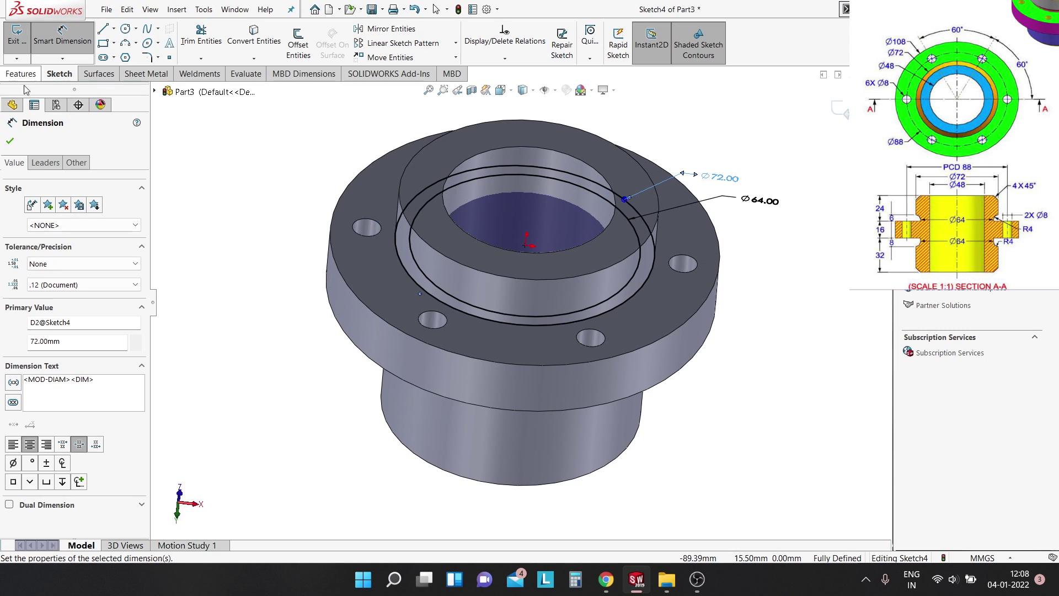
pyautogui.click(10, 141)
pyautogui.click(20, 73)
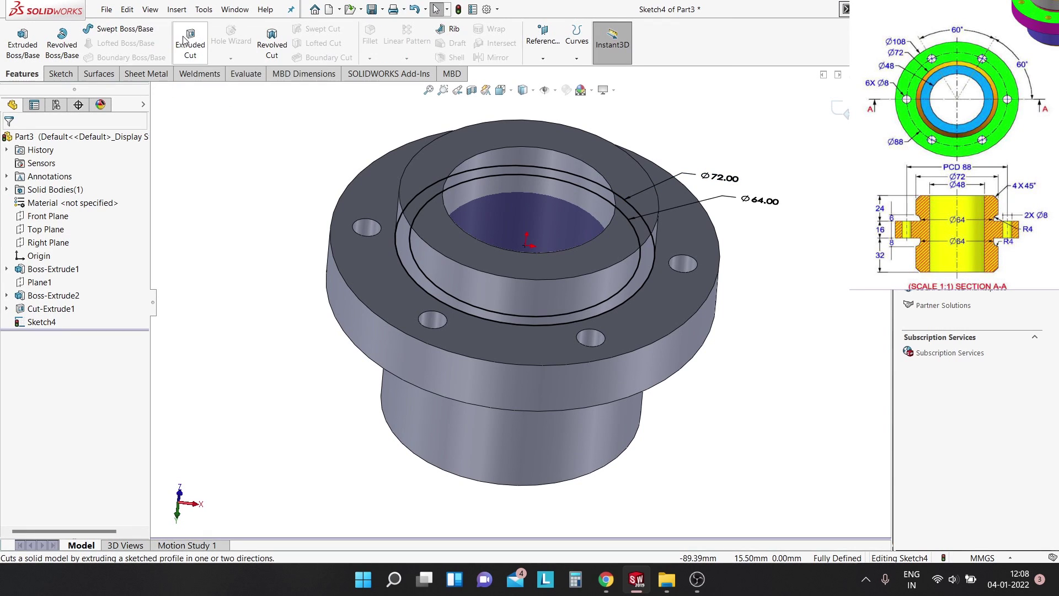
# - Extrude-cut the ring sketch upward into the boss, Blind 6 mm deep
pyautogui.click(190, 41)
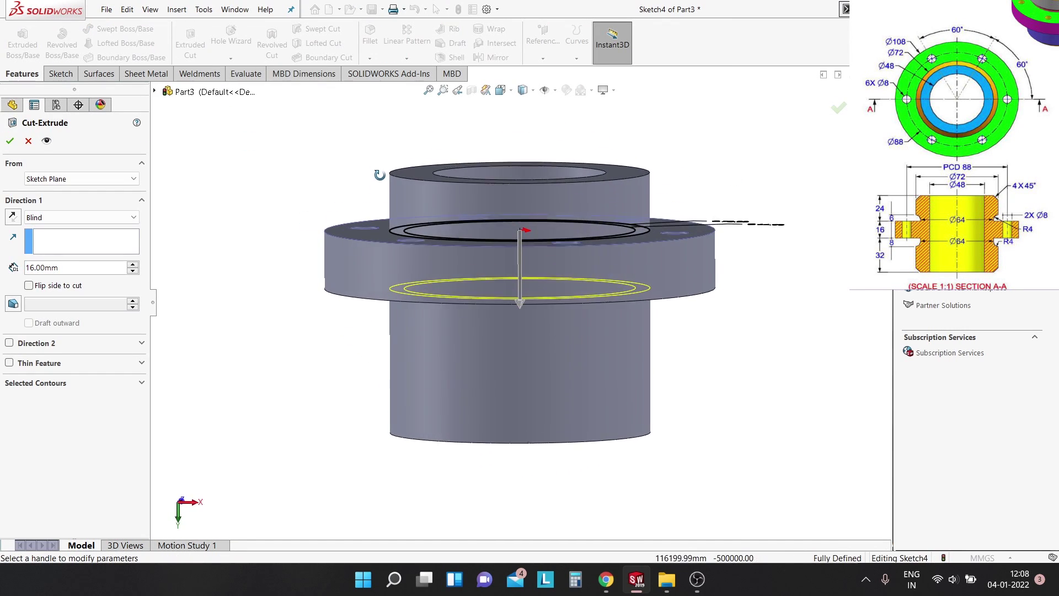
pyautogui.click(12, 219)
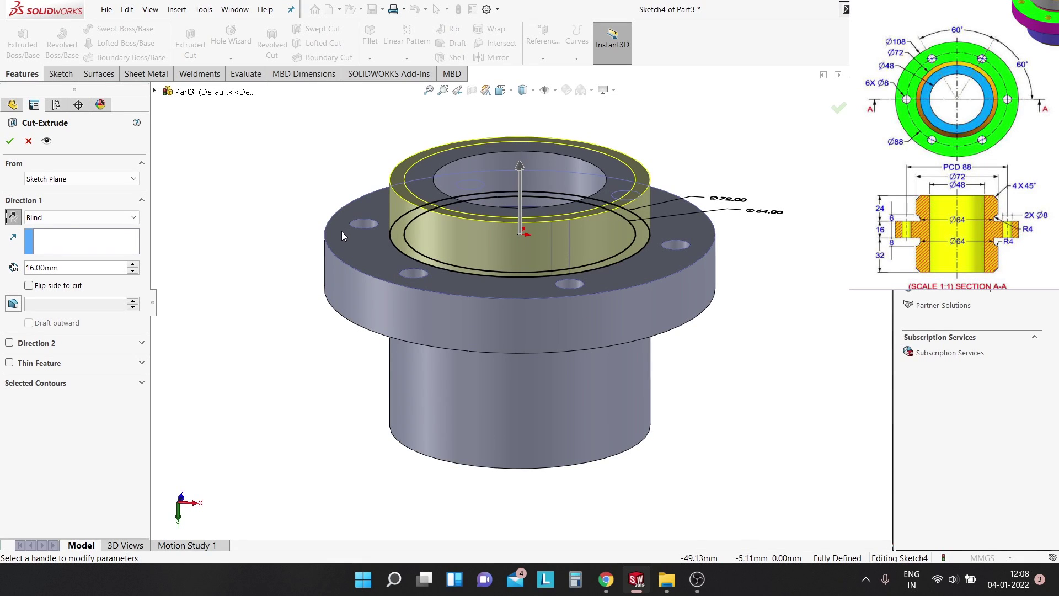
pyautogui.write('6')
pyautogui.press('Return')
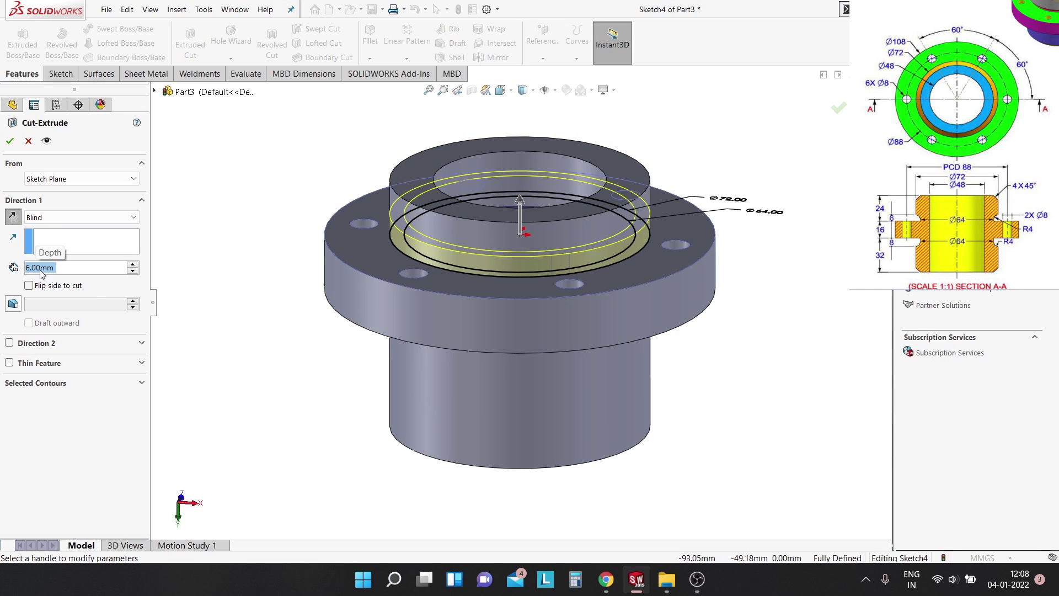
# - Confirm the 6 mm groove cut and view the flange's bottom face head-on
pyautogui.click(10, 140)
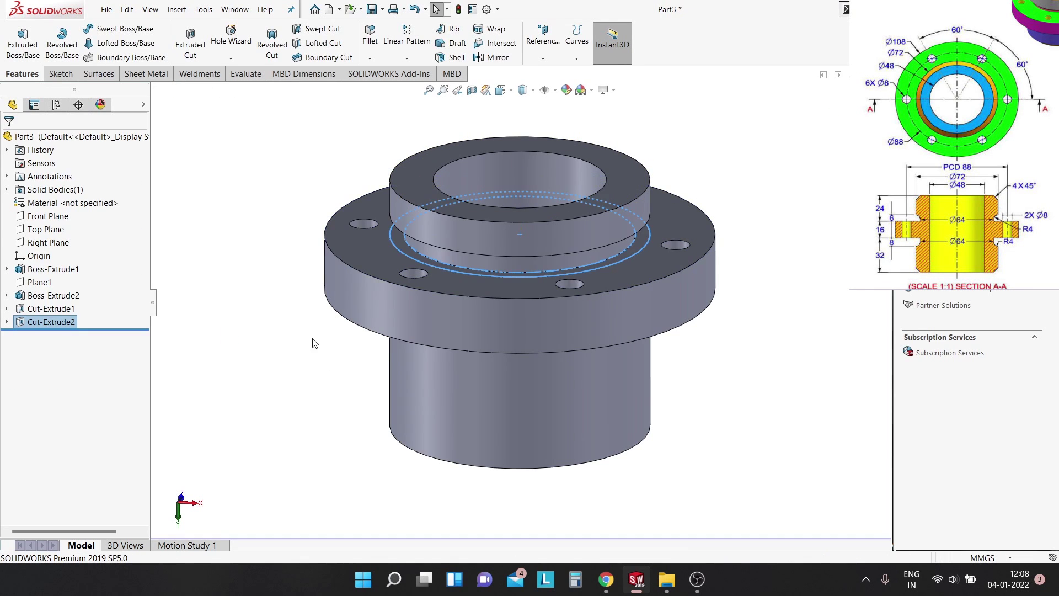
pyautogui.moveTo(212, 397); pyautogui.dragTo(316, 350, button='middle')
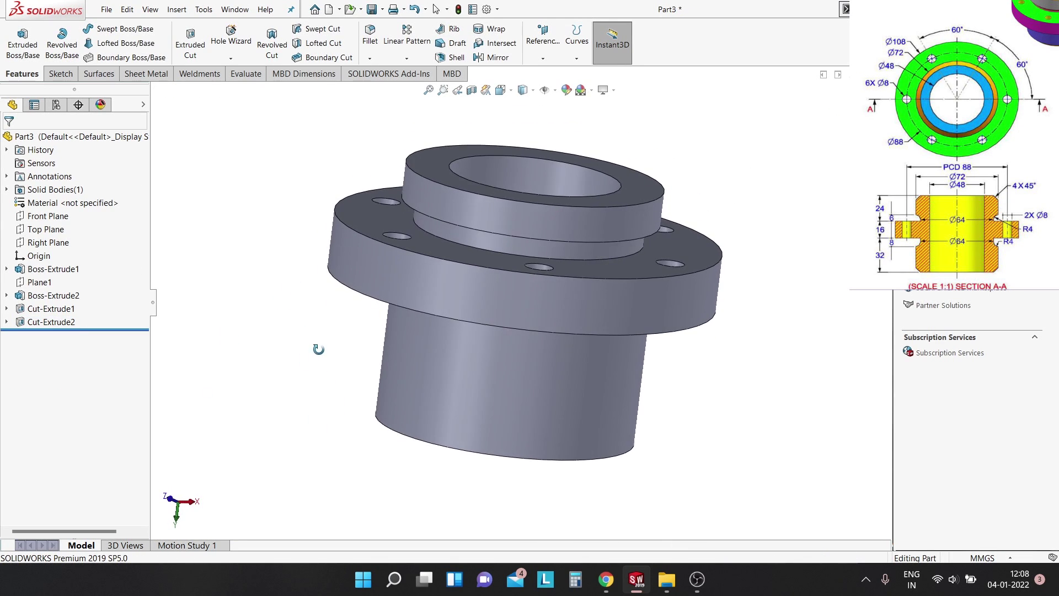
pyautogui.moveTo(480, 412); pyautogui.dragTo(541, 188, button='middle')
pyautogui.click(543, 180)
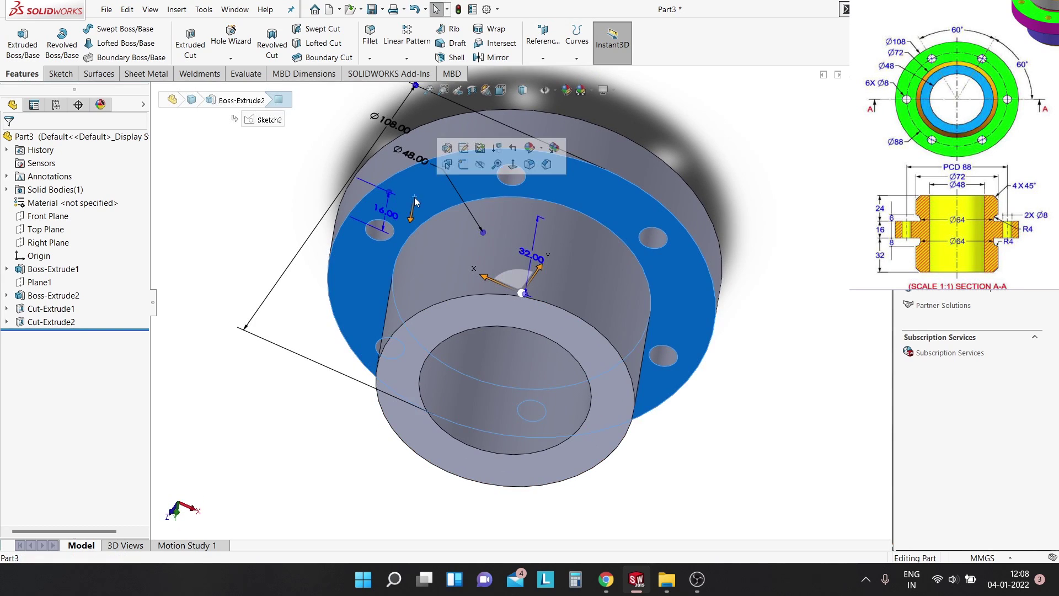
pyautogui.click(546, 164)
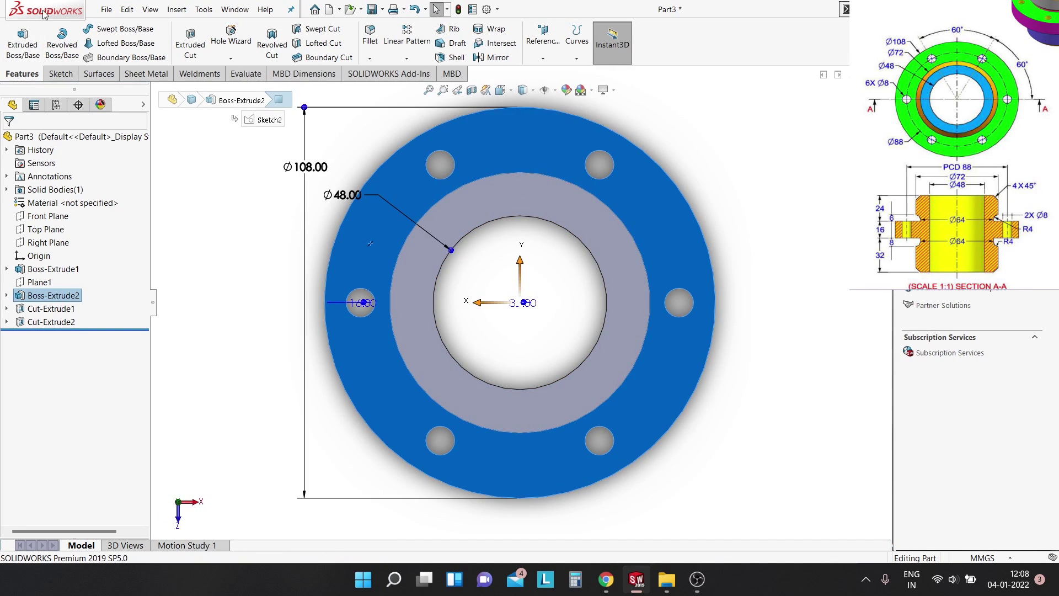
# - Sketch two concentric circles centred on the origin on the bottom face
pyautogui.click(60, 73)
pyautogui.click(125, 28)
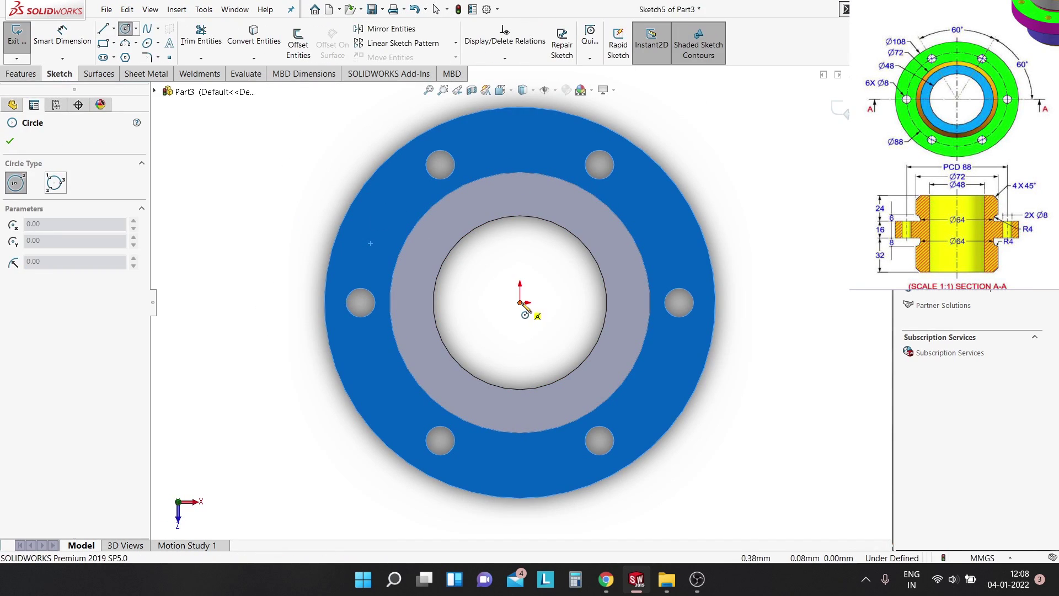
pyautogui.click(520, 302)
pyautogui.click(625, 250)
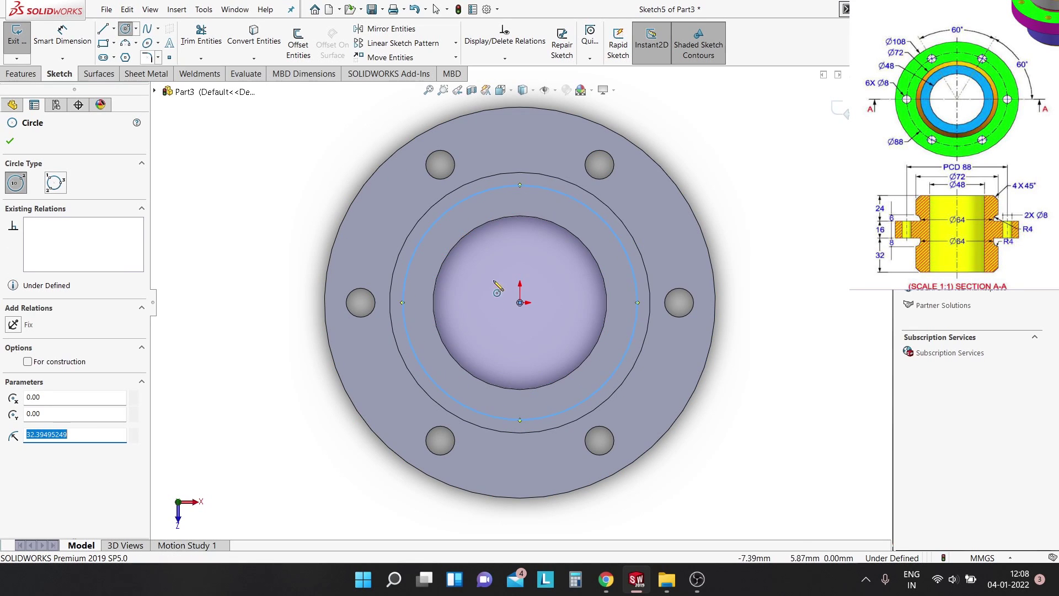
pyautogui.click(520, 302)
pyautogui.click(565, 258)
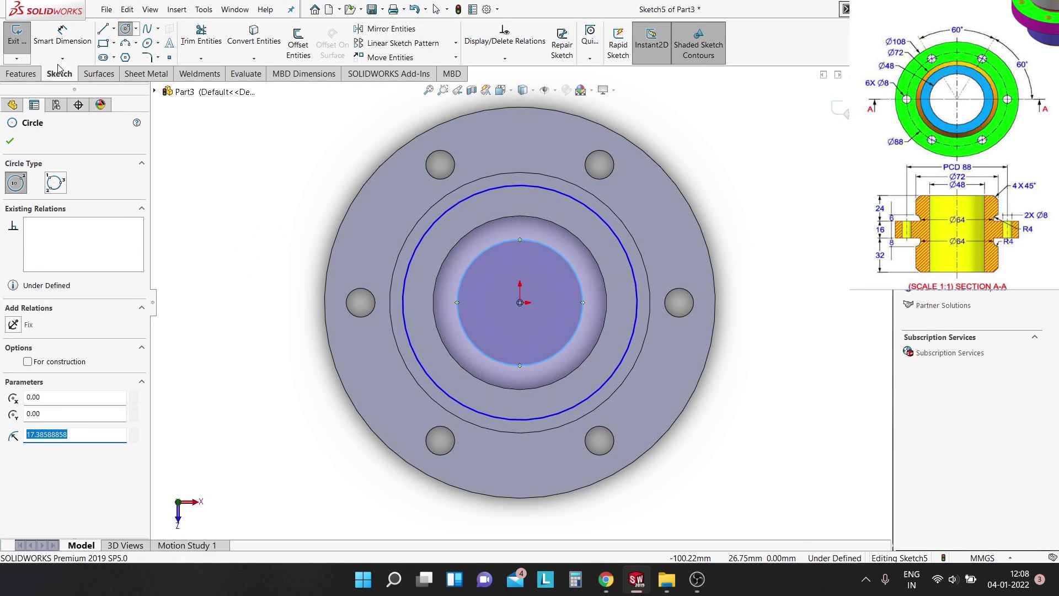
# - Dimension the two circles to Ø72 and Ø64 mm
pyautogui.press('d')
pyautogui.click(622, 253)
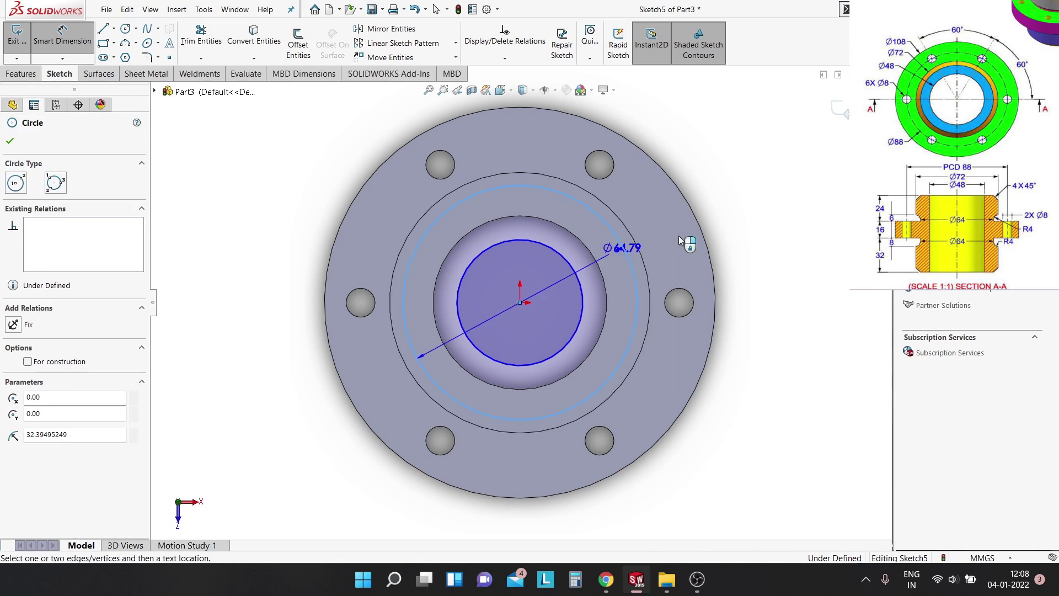
pyautogui.click(680, 238)
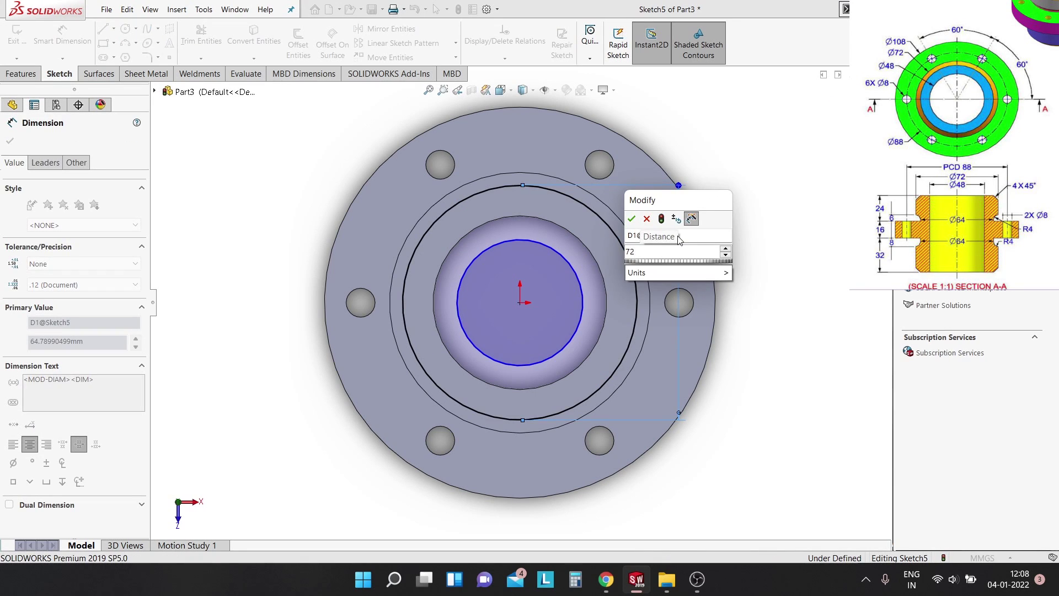
pyautogui.write('72')
pyautogui.press('Return')
pyautogui.click(565, 259)
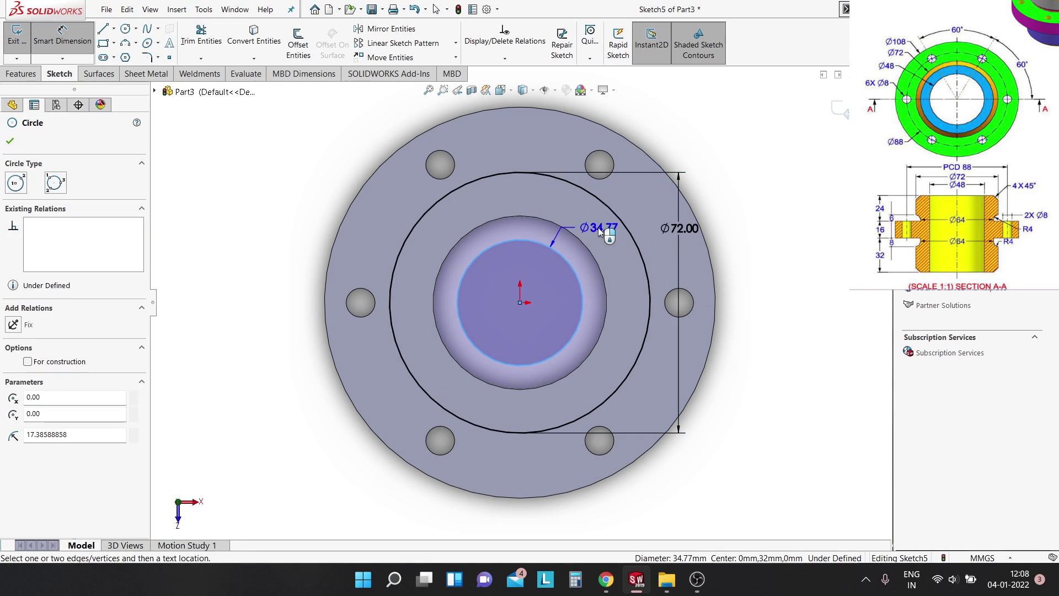
pyautogui.click(642, 200)
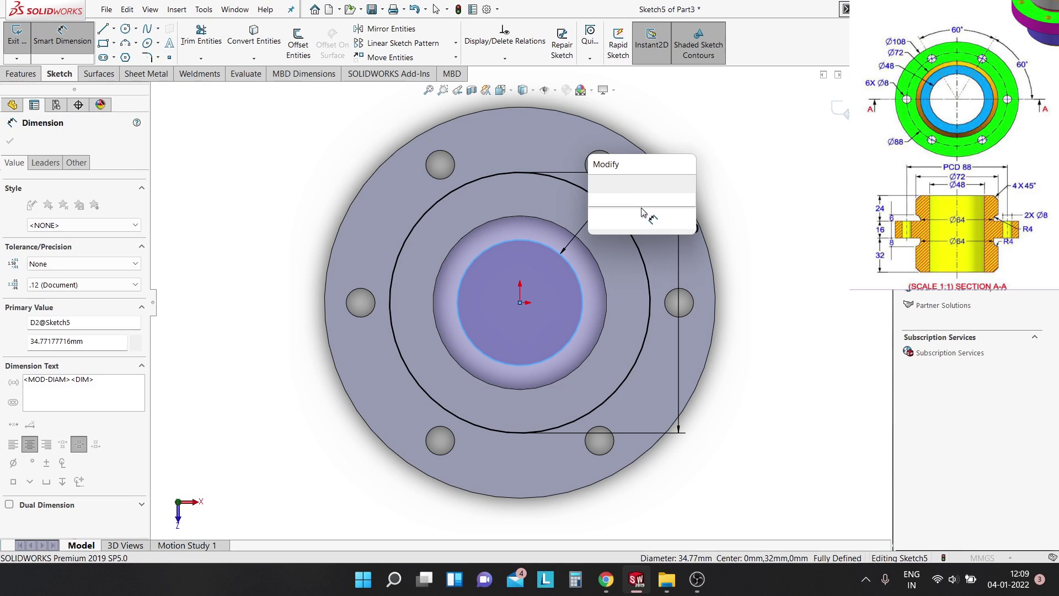
pyautogui.write('64')
pyautogui.press('Return')
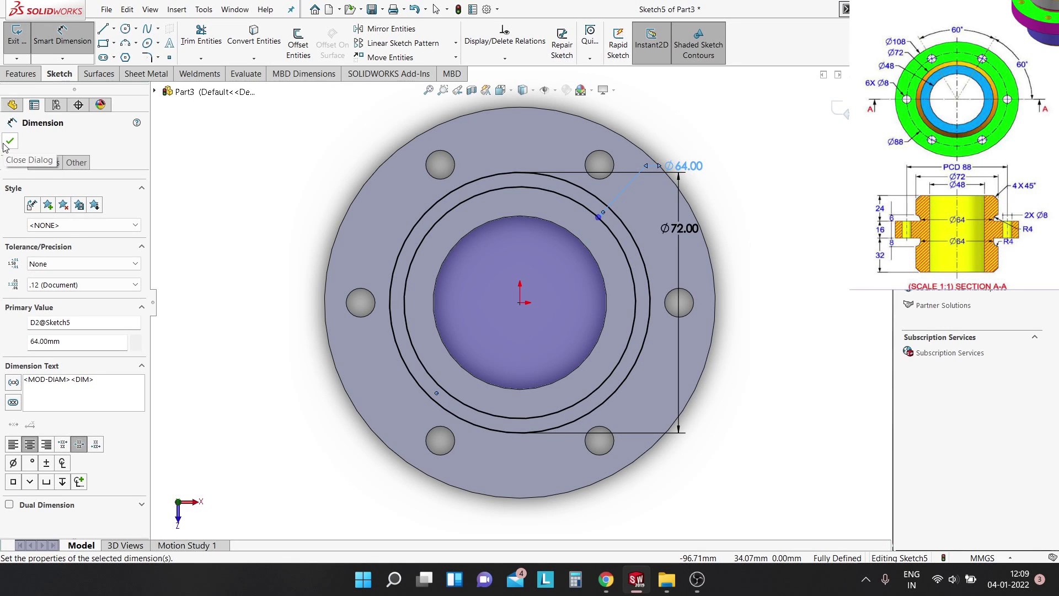
pyautogui.click(10, 141)
pyautogui.moveTo(401, 138)
pyautogui.mouseDown(button='middle')
pyautogui.moveTo(421, 318)
pyautogui.moveTo(435, 236)
pyautogui.mouseUp(button='middle')
pyautogui.click(22, 73)
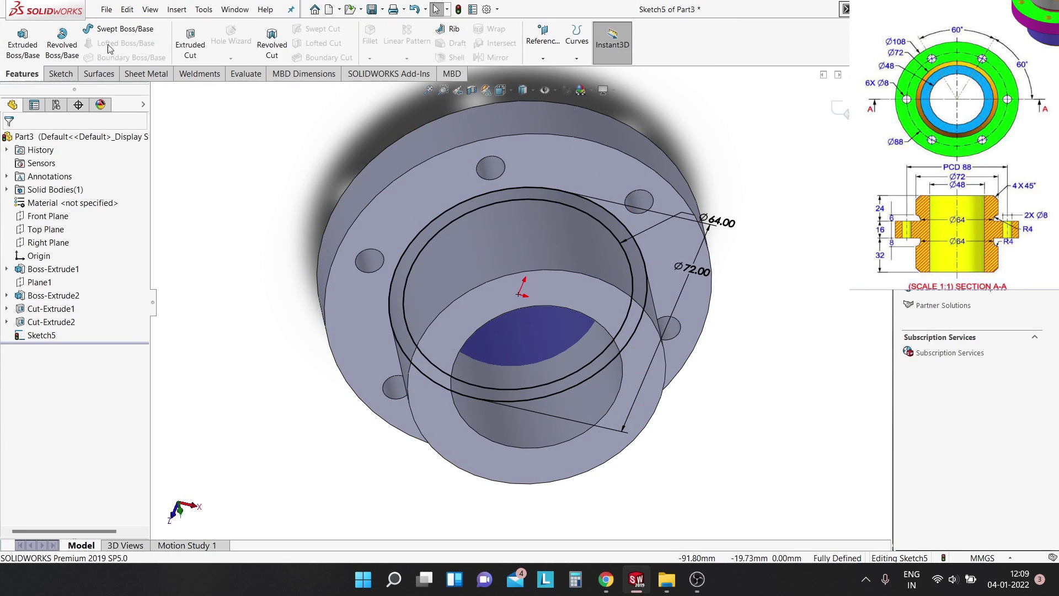
# - Cut the Ø64–Ø72 ring downward into the lower hub, Blind 8 mm deep
pyautogui.click(190, 40)
pyautogui.moveTo(397, 348); pyautogui.dragTo(2, 235, button='middle')
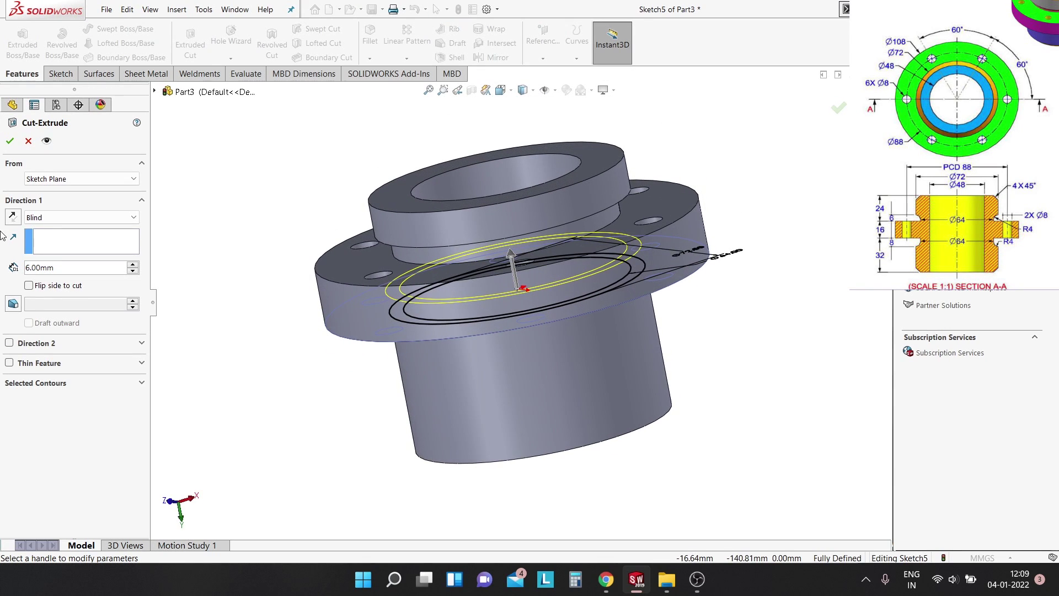
pyautogui.click(13, 218)
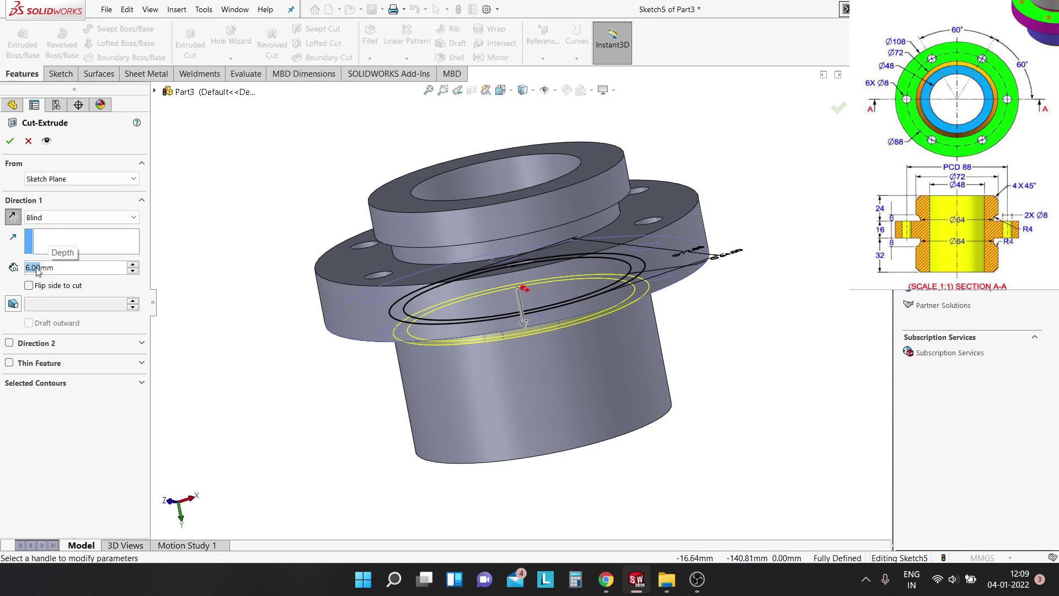
pyautogui.write('8')
pyautogui.press('Return')
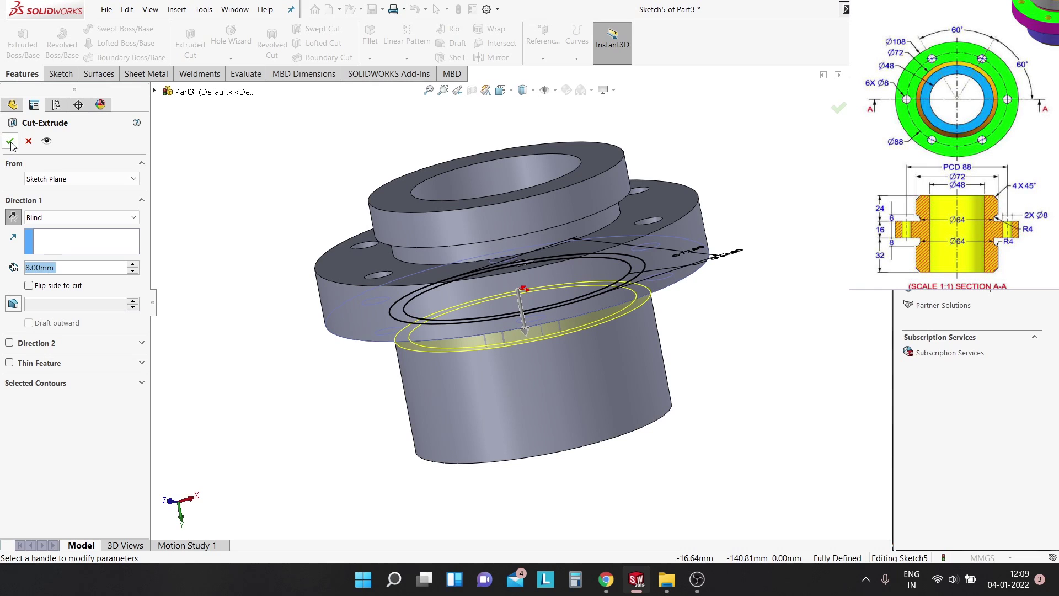
pyautogui.click(10, 142)
pyautogui.moveTo(279, 375)
pyautogui.mouseDown(button='middle')
pyautogui.moveTo(280, 294)
pyautogui.moveTo(343, 216)
pyautogui.mouseUp(button='middle')
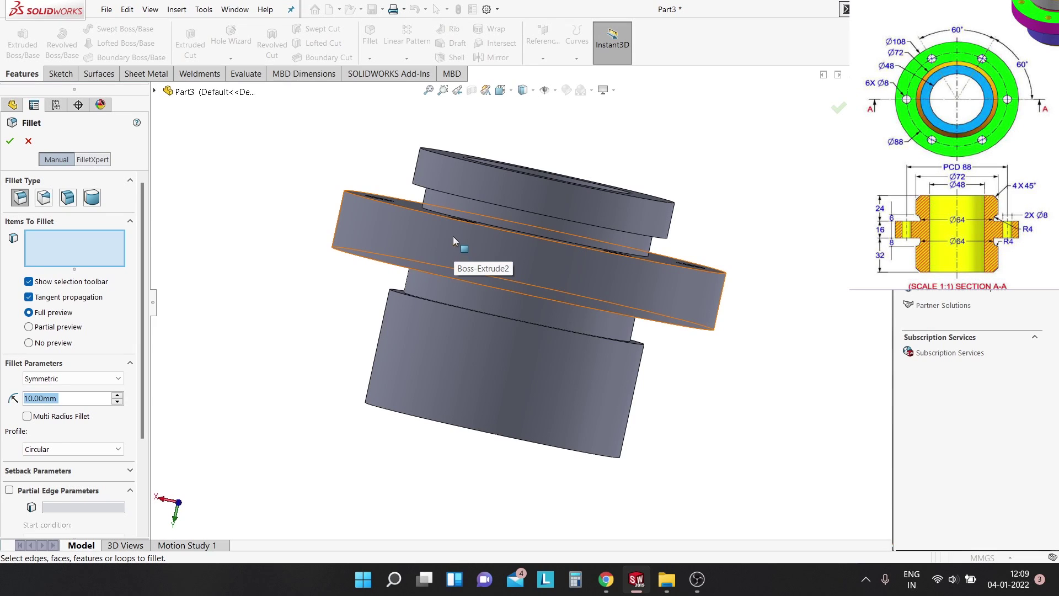
# - Fillet the upper groove edge with a 4 mm radius
pyautogui.moveTo(452, 237); pyautogui.dragTo(441, 223, button='middle')
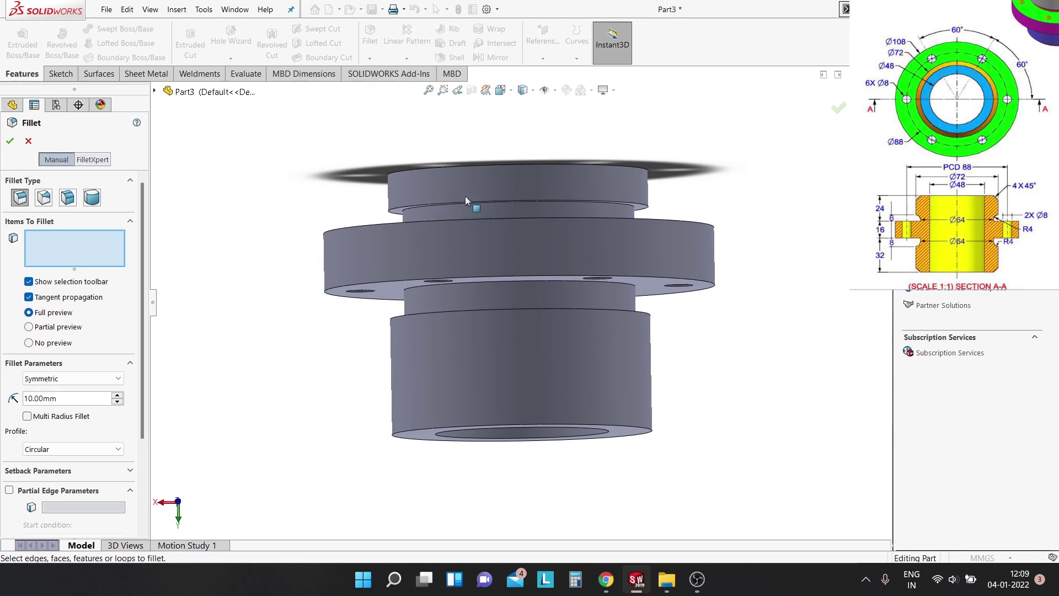
pyautogui.scroll(-2, 441, 223)
pyautogui.scroll(-4, 441, 226)
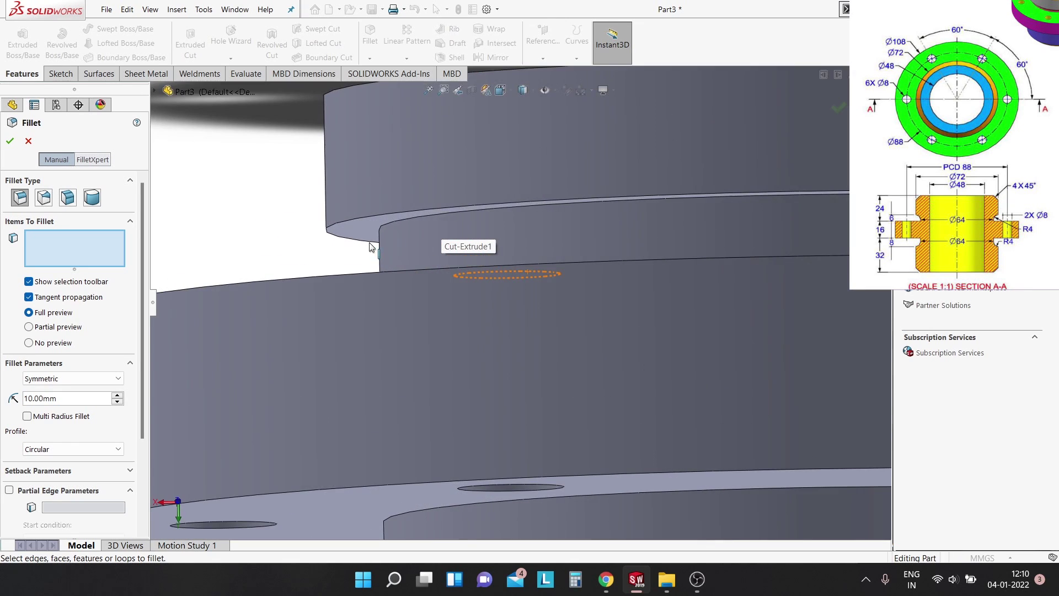
pyautogui.click(393, 226)
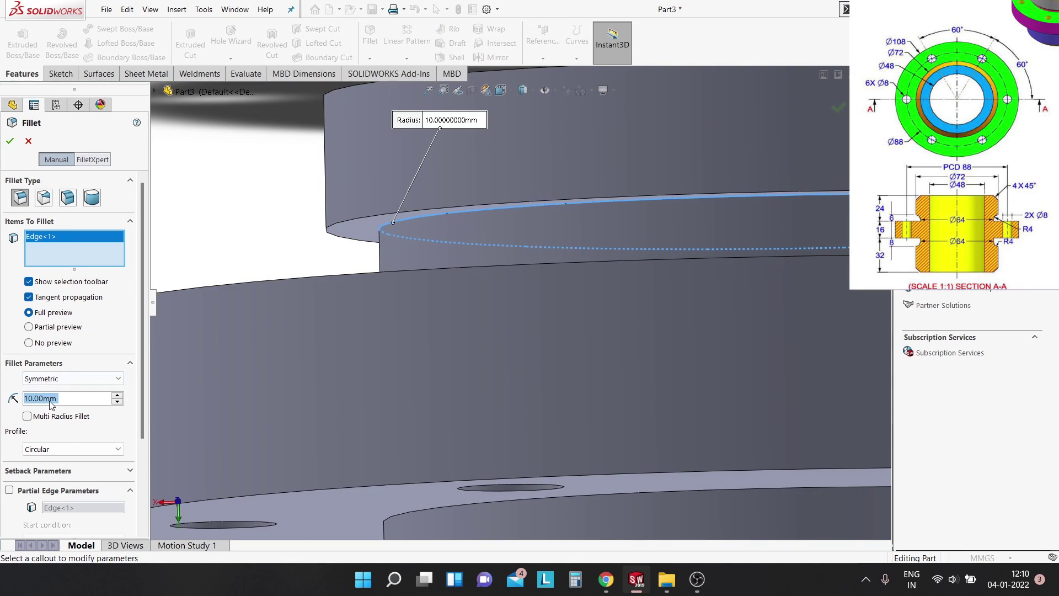
pyautogui.write('4')
pyautogui.press('Return')
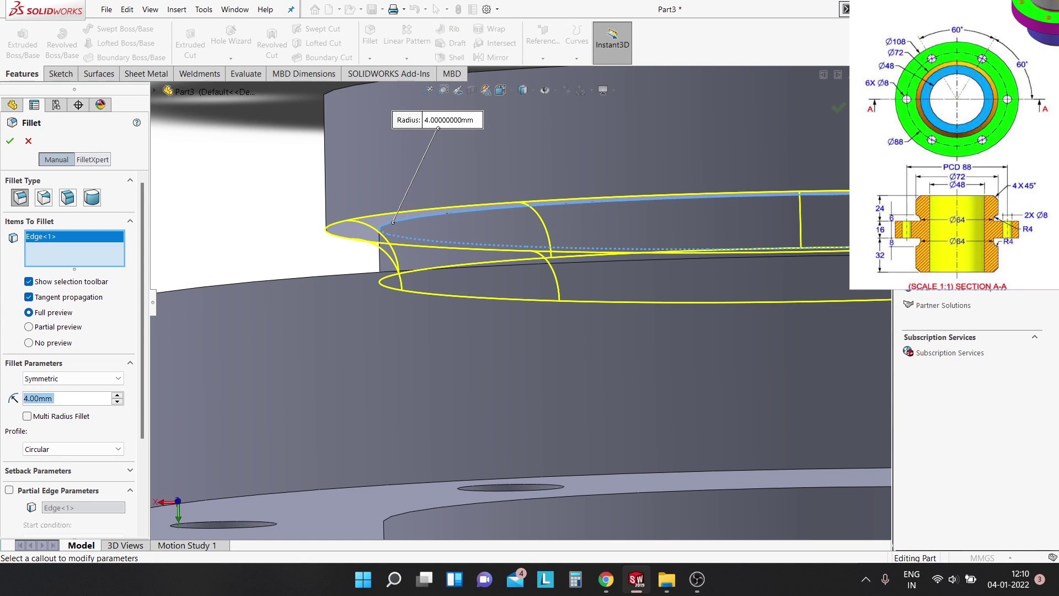
pyautogui.press('Return')
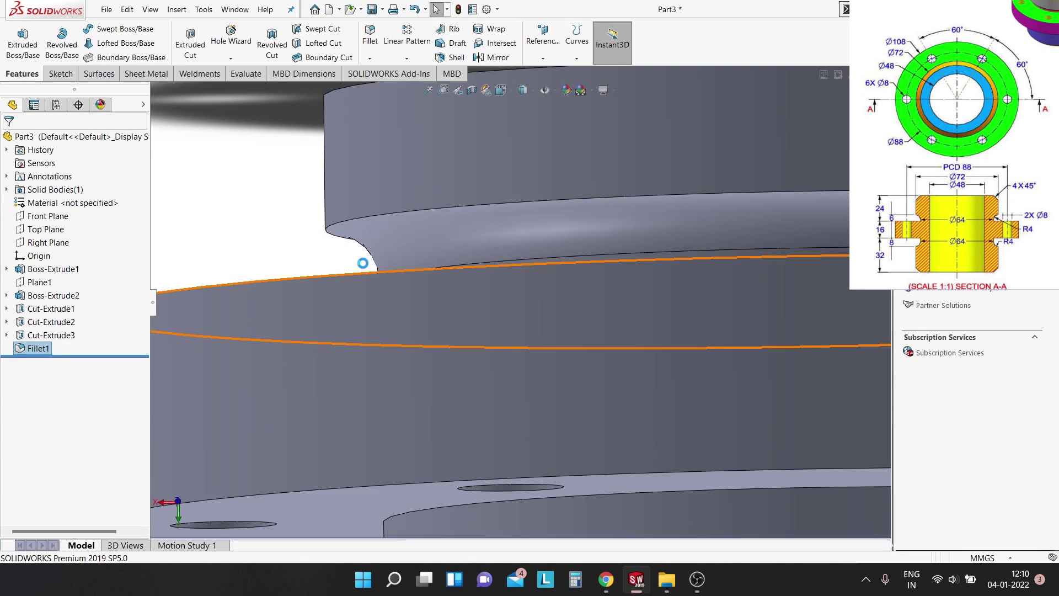
# - Fillet the Ø64 lower groove edge with the same 4 mm radius
pyautogui.scroll(3, 395, 276)
pyautogui.scroll(2, 495, 421)
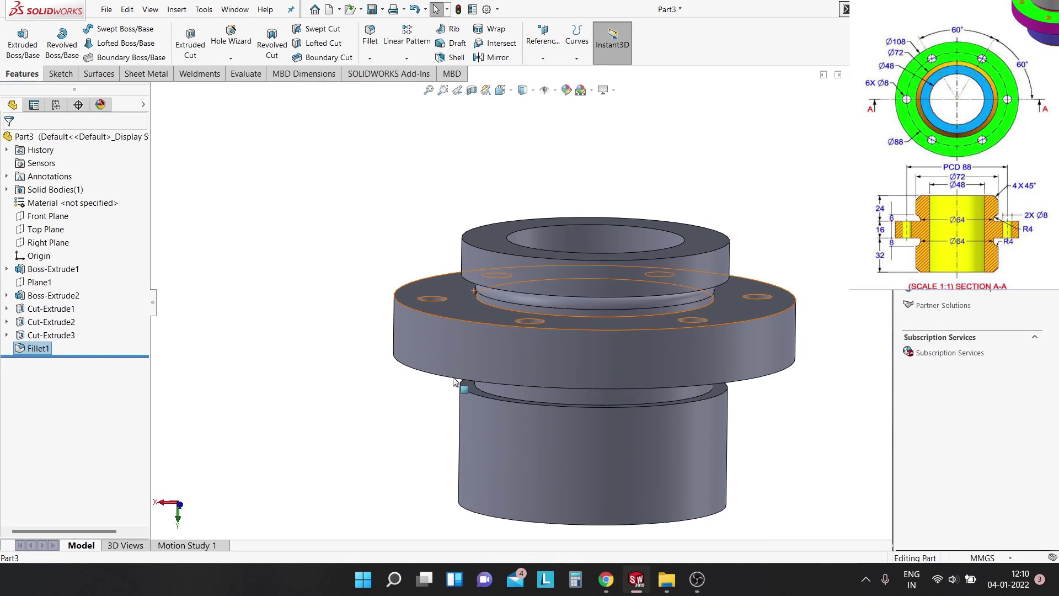
pyautogui.moveTo(496, 421); pyautogui.dragTo(507, 386, button='middle')
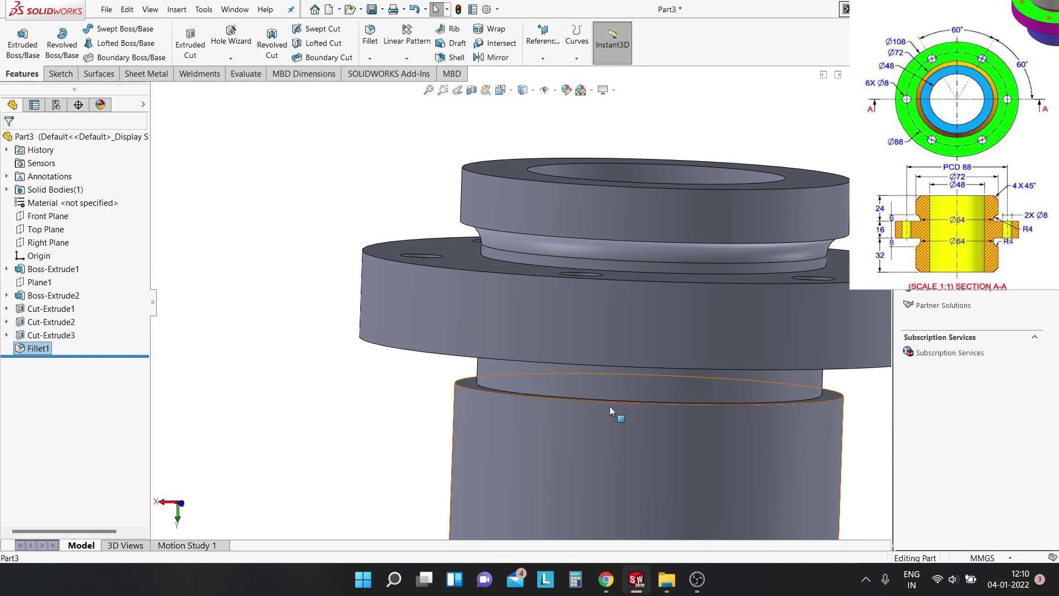
pyautogui.scroll(-5, 610, 406)
pyautogui.moveTo(492, 346); pyautogui.dragTo(448, 349, button='middle')
pyautogui.click(447, 349)
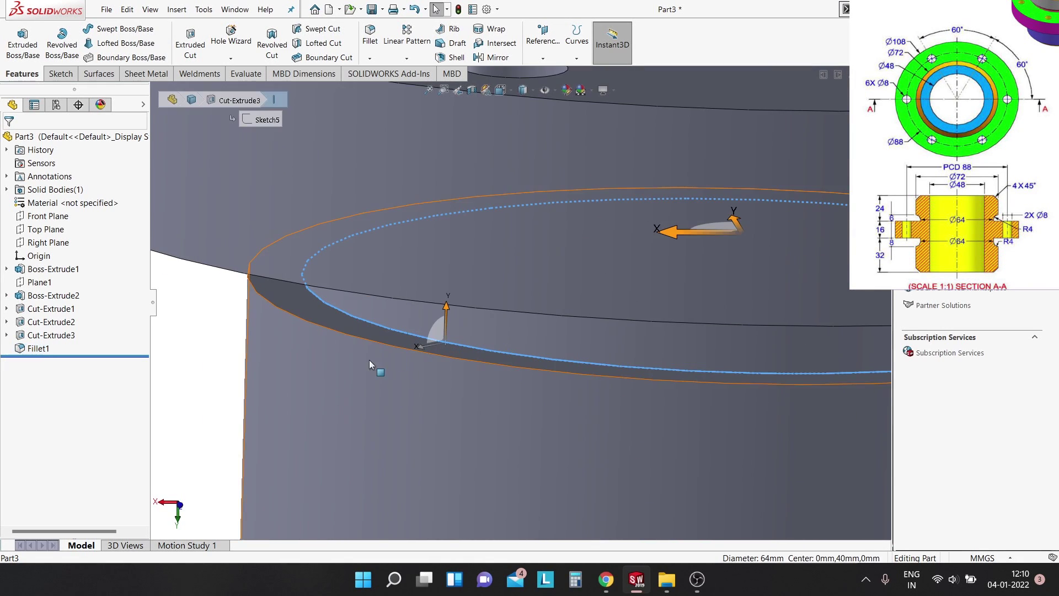
pyautogui.click(370, 36)
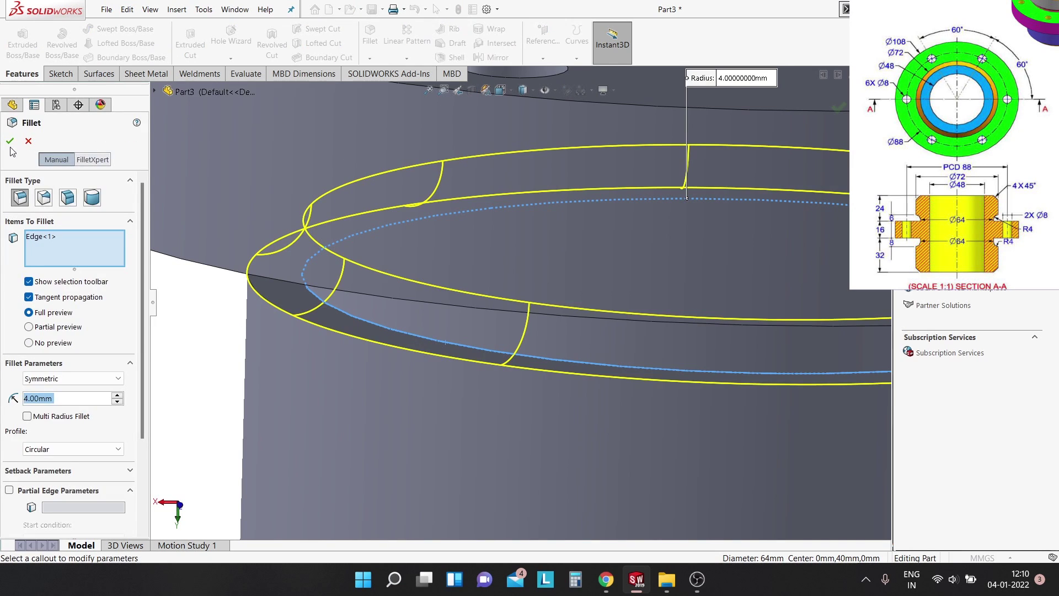
pyautogui.press('Return')
pyautogui.scroll(5, 259, 336)
pyautogui.moveTo(307, 362)
pyautogui.mouseDown(button='middle')
pyautogui.moveTo(581, 330)
pyautogui.moveTo(619, 387)
pyautogui.moveTo(575, 346)
pyautogui.mouseUp(button='middle')
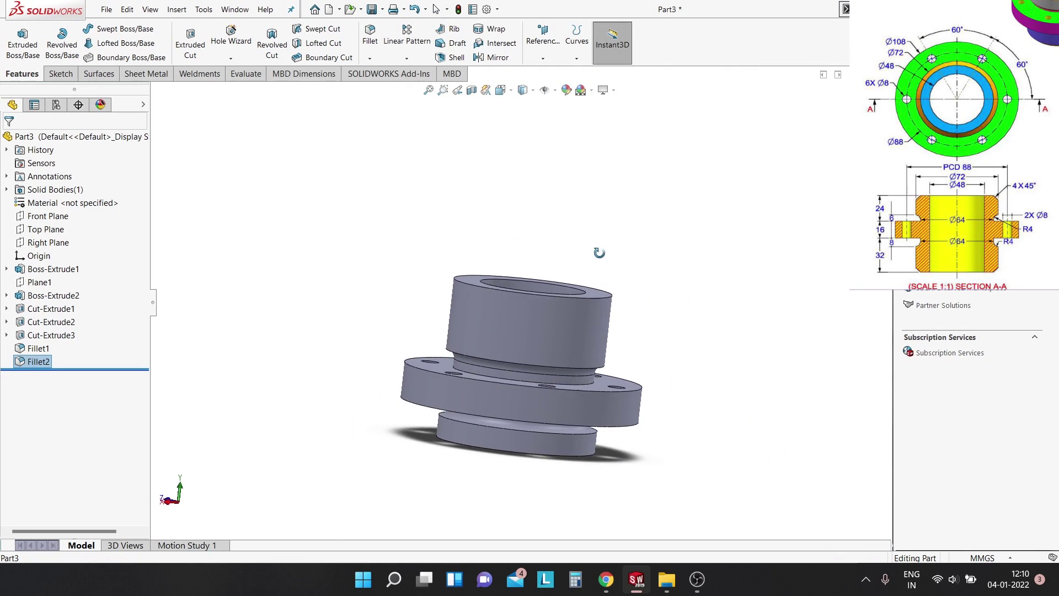
# - Switch to isometric view, pick Chamfer from the Fillet dropdown and cancel the stray fillet
pyautogui.hotkey('ctrl', '7')
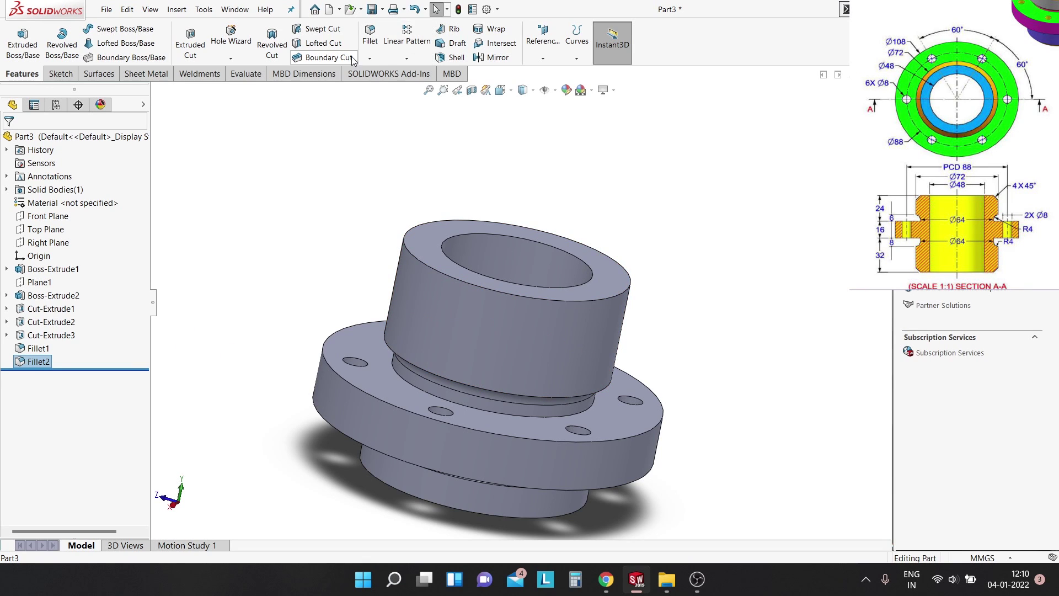
pyautogui.click(369, 59)
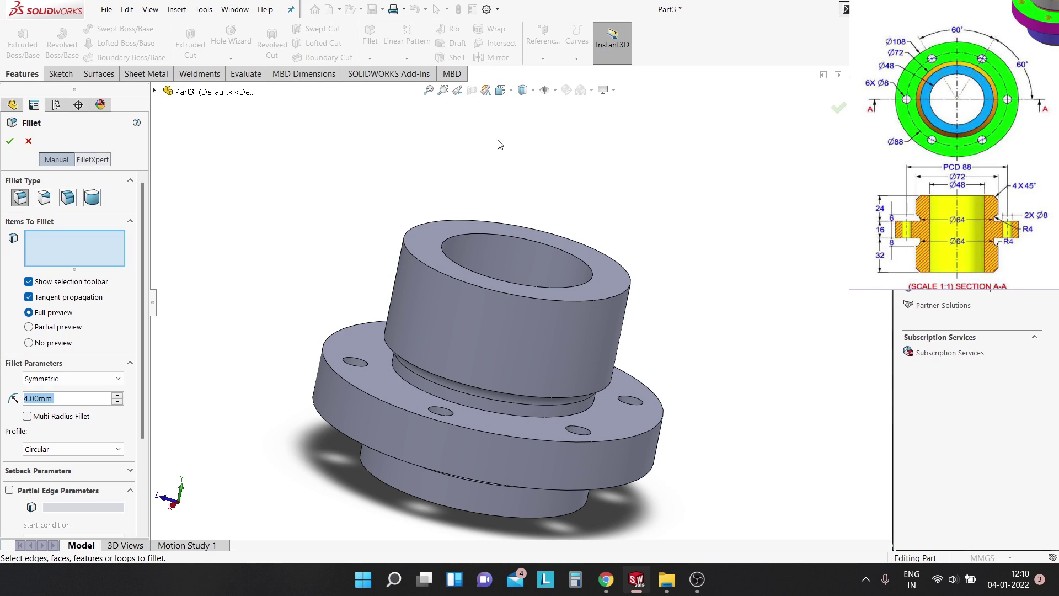
pyautogui.moveTo(497, 142); pyautogui.dragTo(488, 140, button='middle')
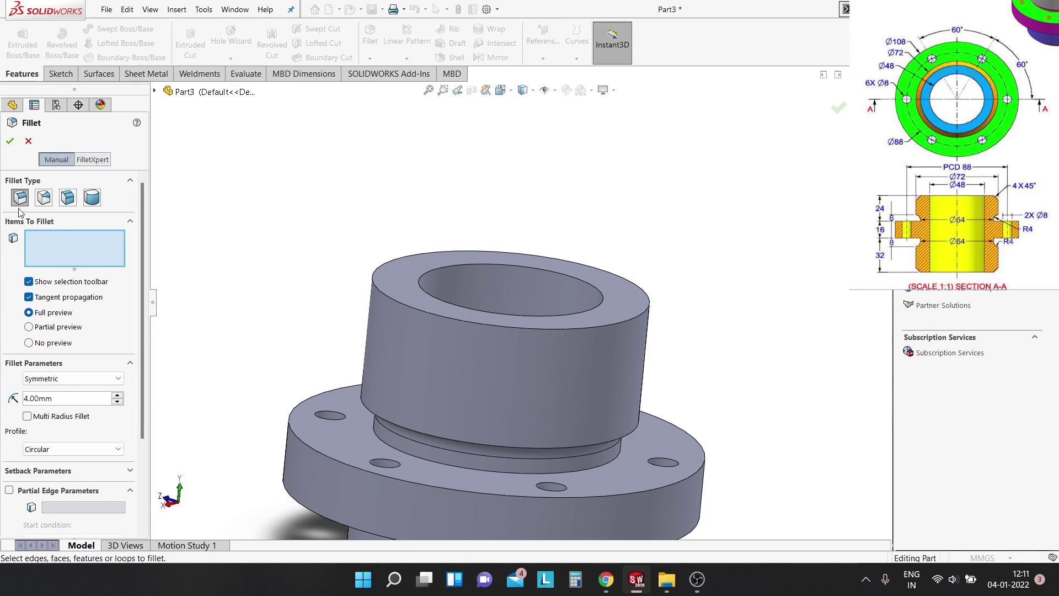
pyautogui.press('Escape')
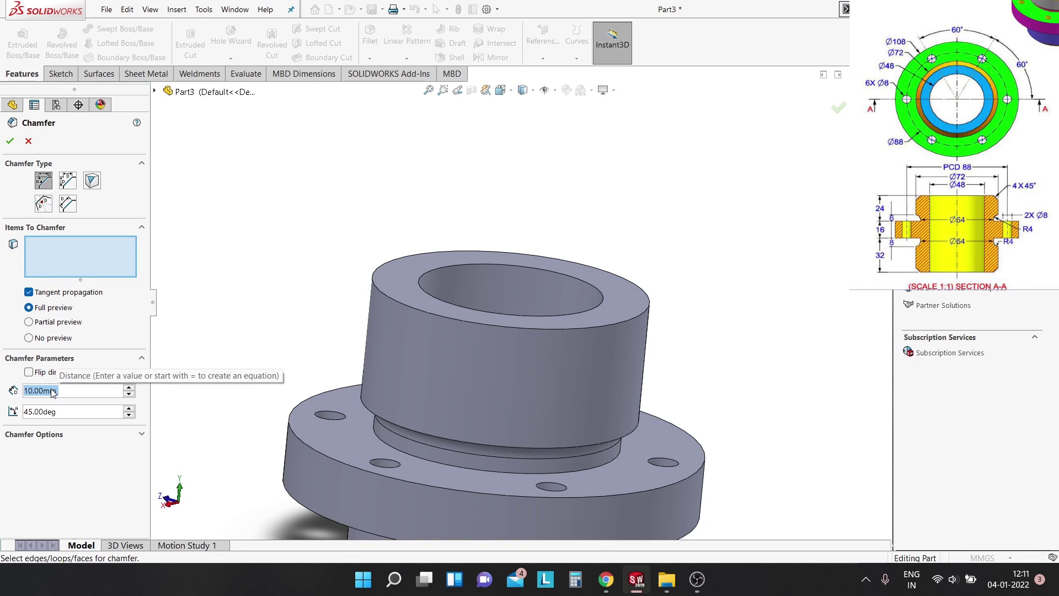
# - Chamfer the top and bottom outer hub edges 4 mm at 45°
pyautogui.write('4')
pyautogui.press('Return')
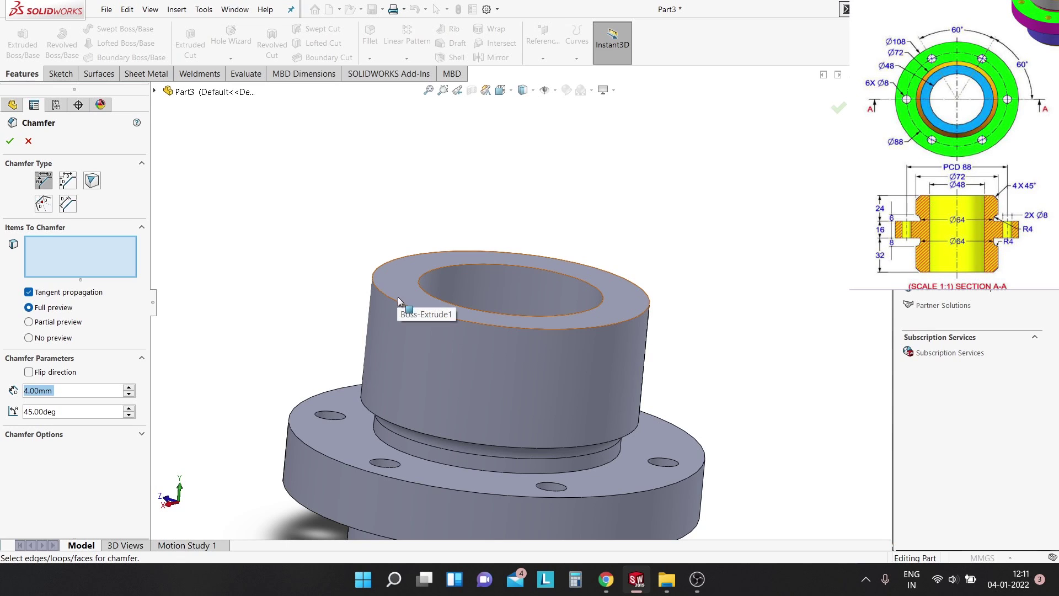
pyautogui.click(398, 300)
pyautogui.scroll(3, 513, 309)
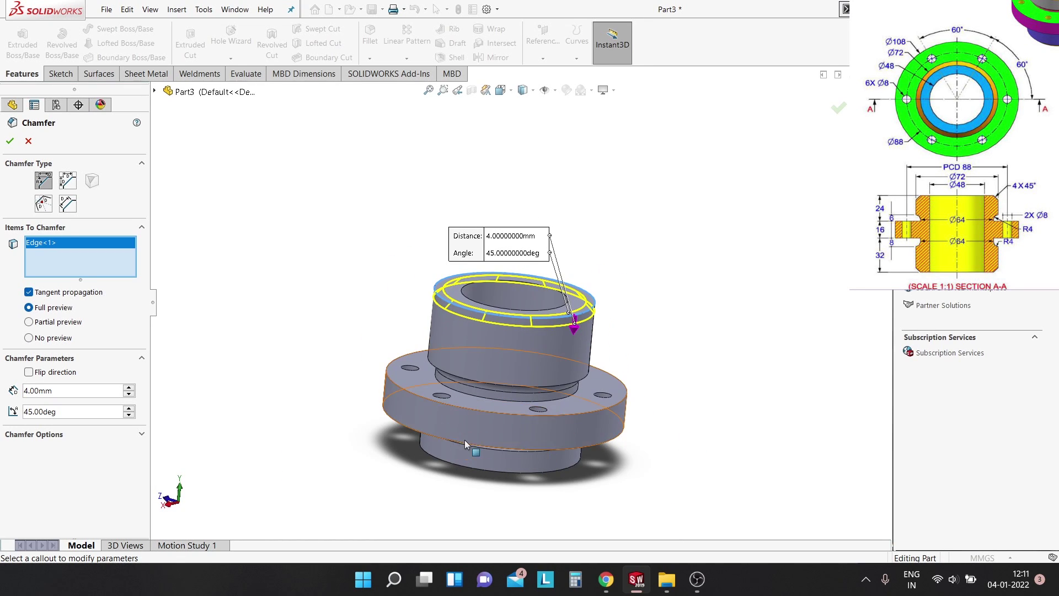
pyautogui.scroll(-3, 451, 402)
pyautogui.moveTo(468, 383)
pyautogui.mouseDown(button='middle')
pyautogui.moveTo(451, 402)
pyautogui.moveTo(557, 241)
pyautogui.mouseUp(button='middle')
pyautogui.click(454, 392)
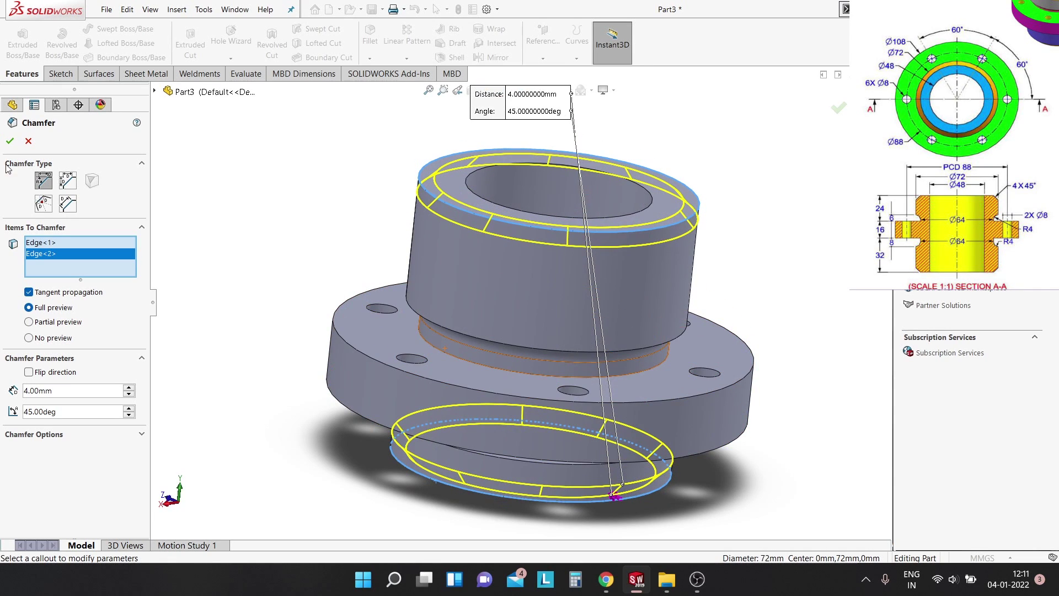
pyautogui.press('Return')
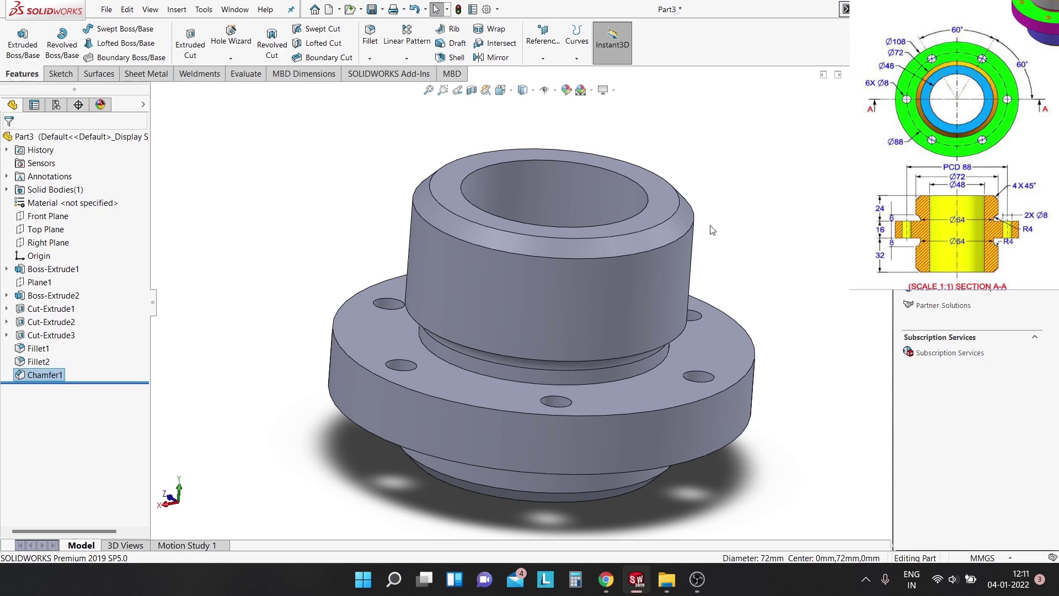
# - Select the flange's top face and give it a green colour appearance
pyautogui.hotkey('ctrl', '7')
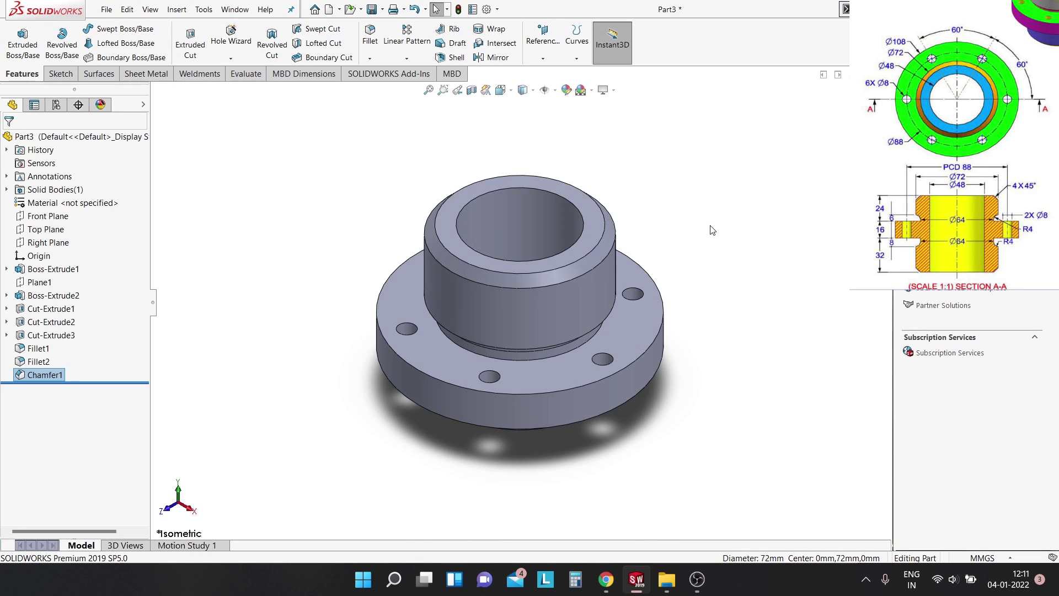
pyautogui.moveTo(711, 229); pyautogui.dragTo(826, 169, button='middle')
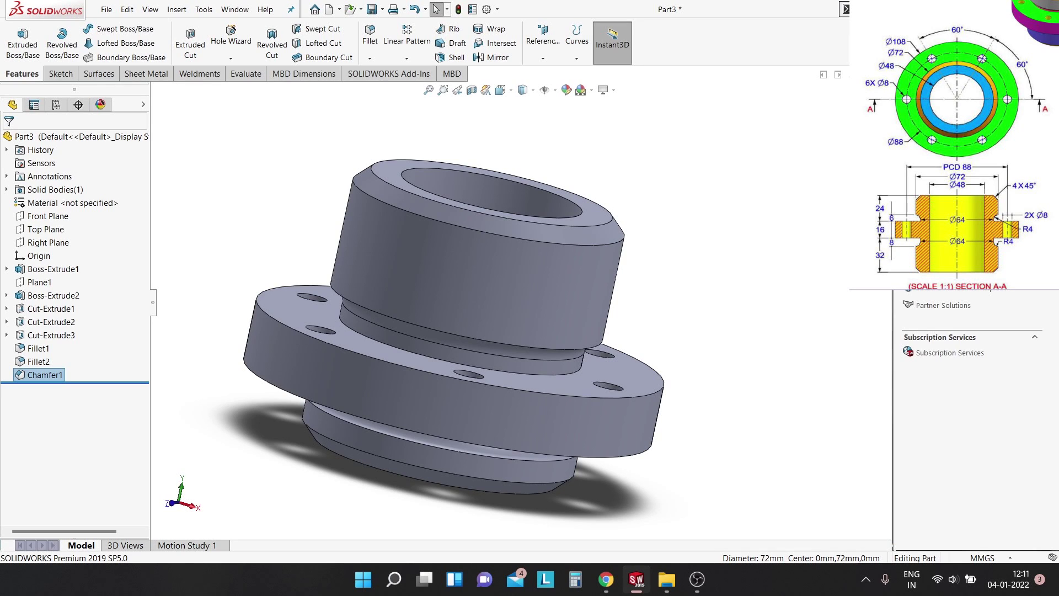
pyautogui.moveTo(674, 238); pyautogui.dragTo(646, 250, button='middle')
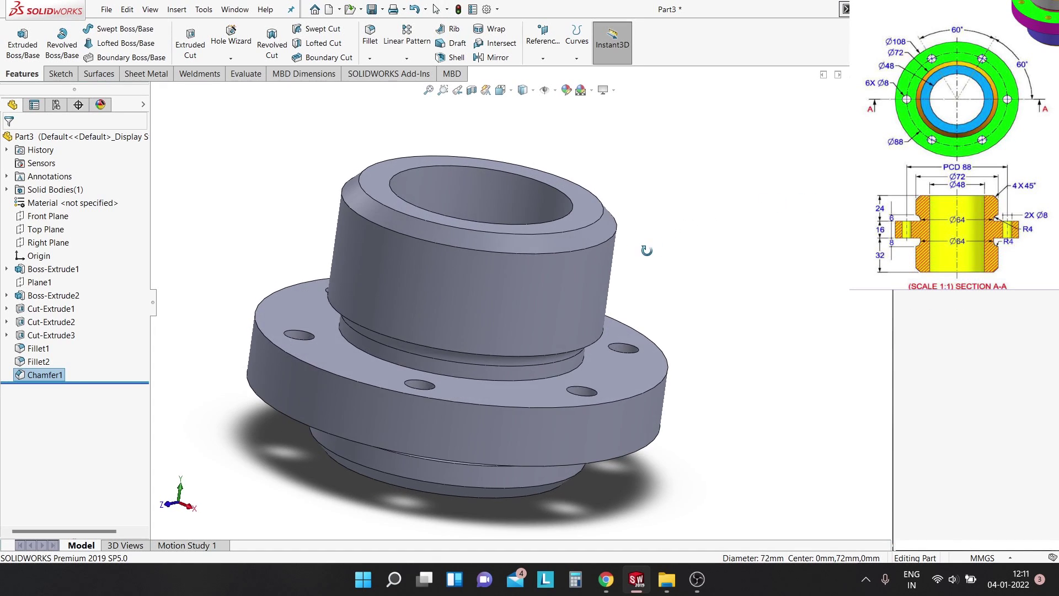
pyautogui.click(617, 388)
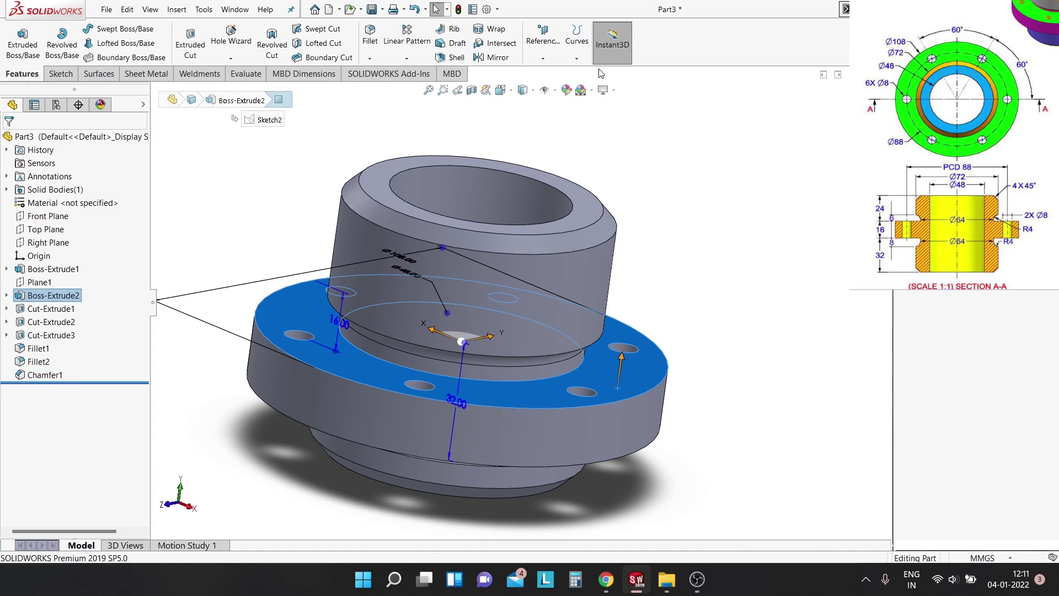
pyautogui.click(536, 143)
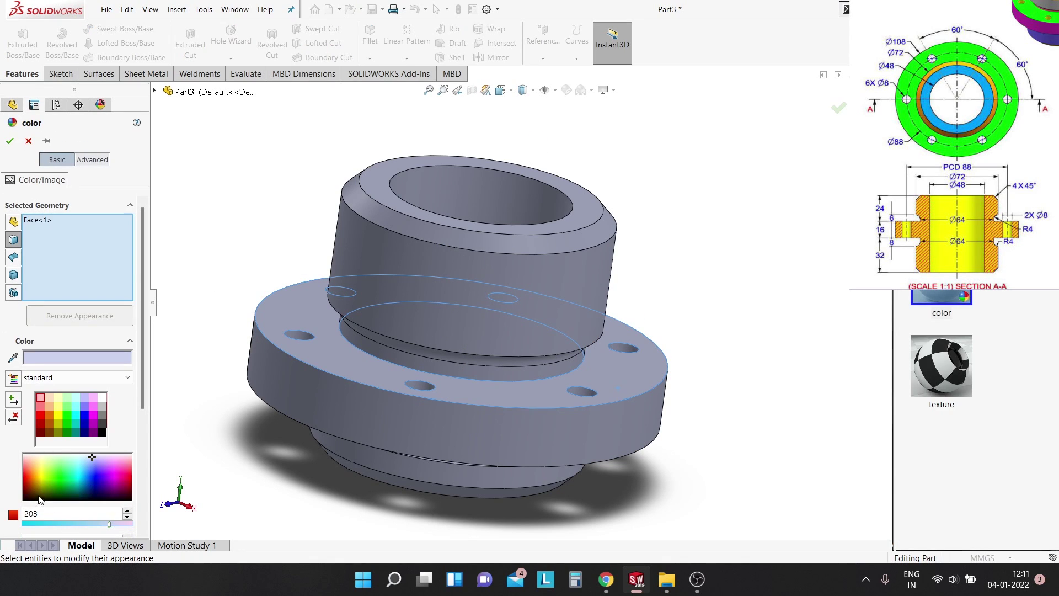
pyautogui.click(57, 471)
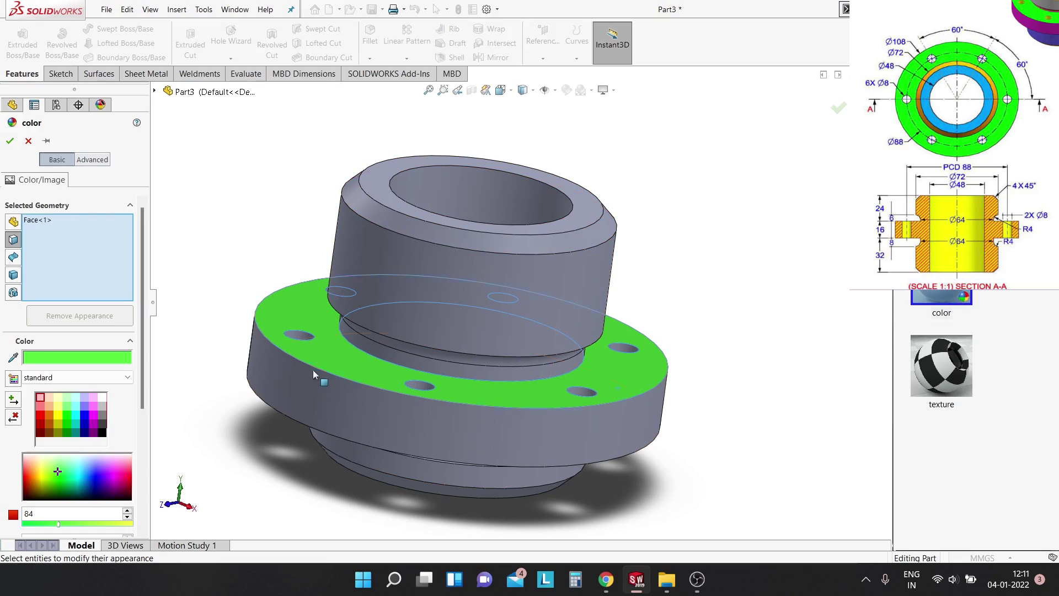